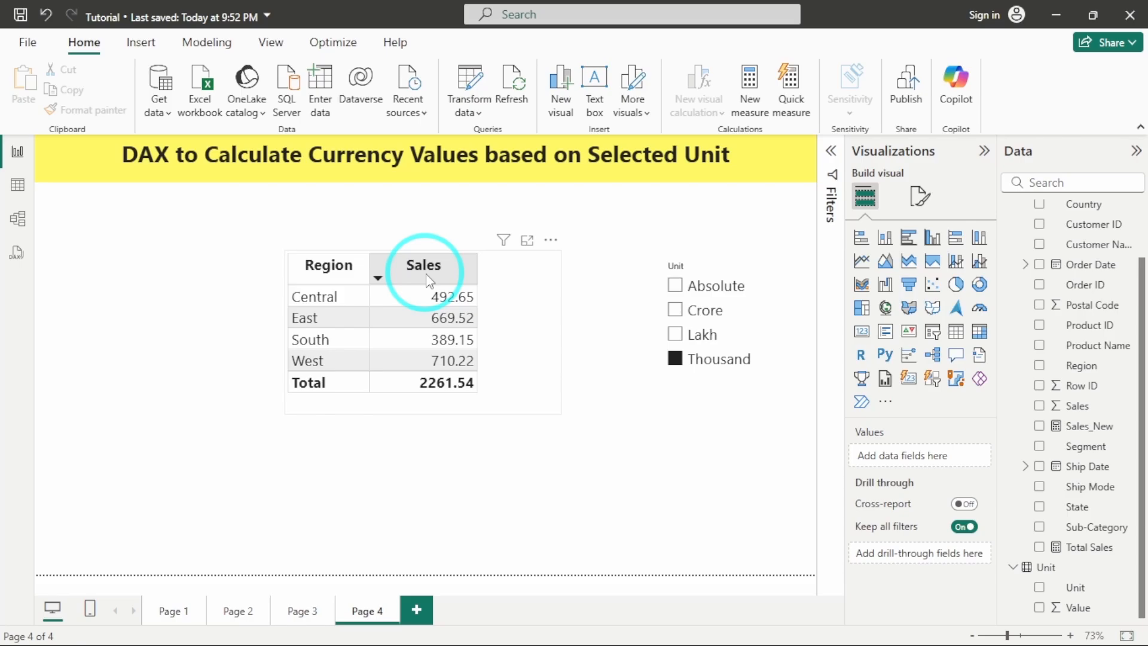
Compare the regional sales table under the Crore, Lakh, Thousand and Absolute options of the Unit slicer
{"action": "left_click", "coordinate": [708, 315]}
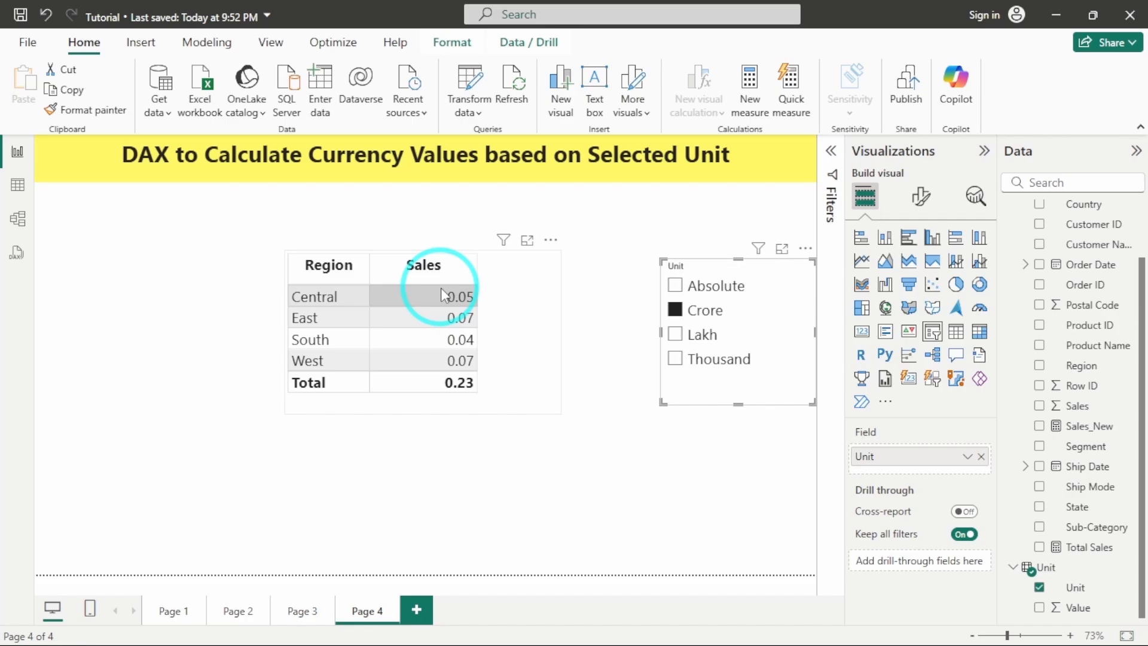
{"action": "left_click", "coordinate": [699, 333]}
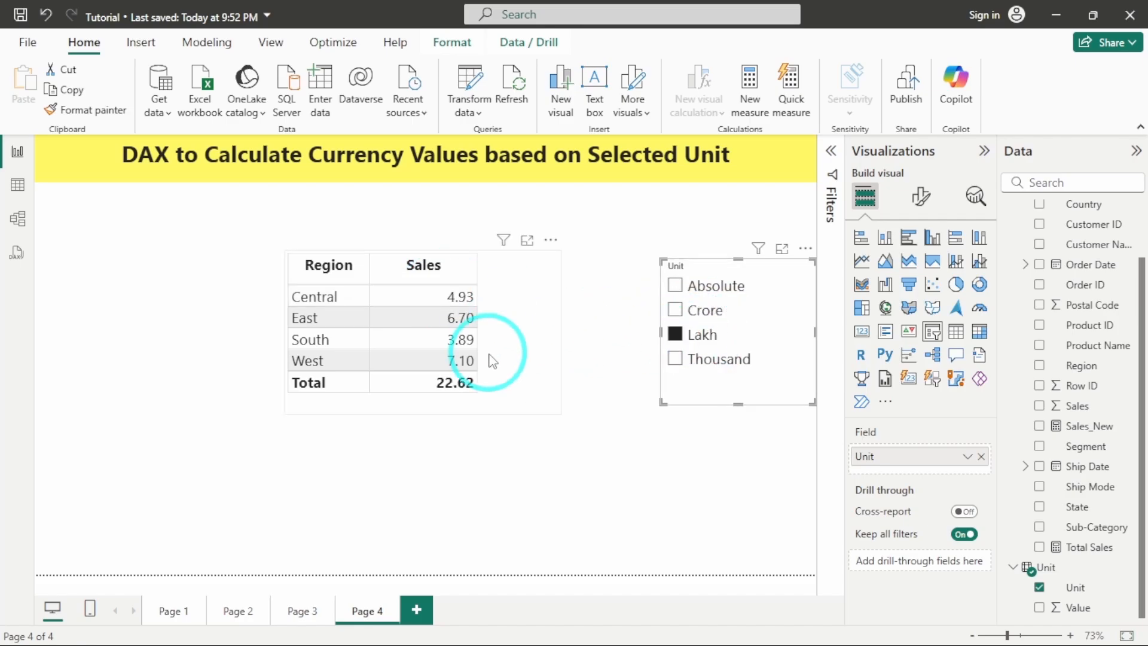
{"action": "left_click", "coordinate": [693, 359]}
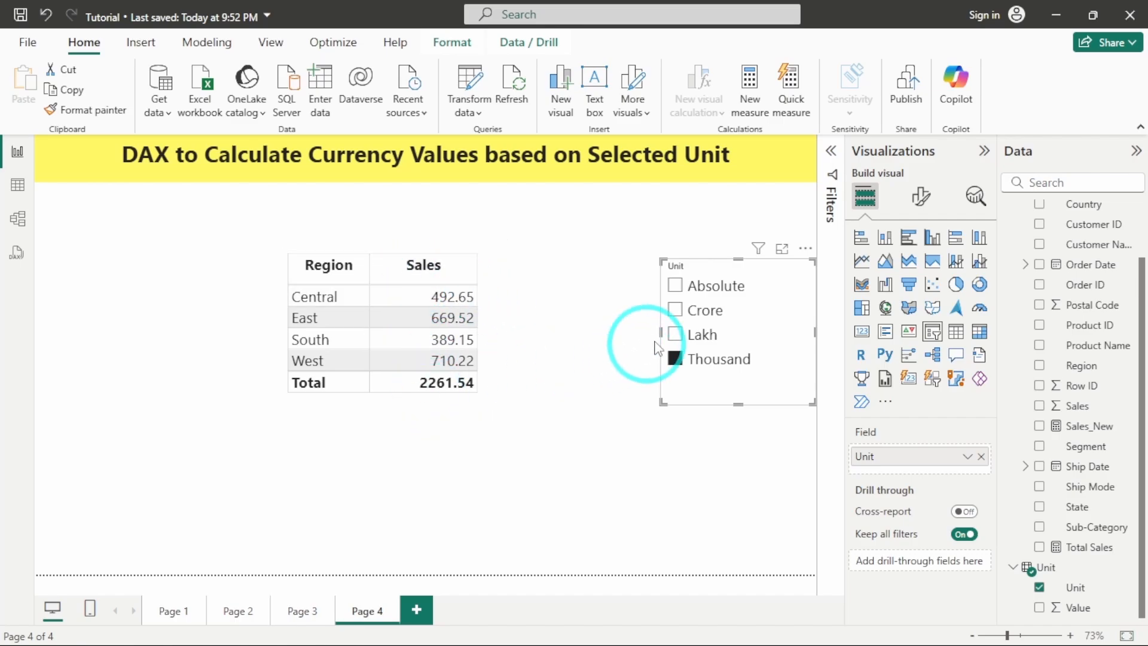
{"action": "left_click", "coordinate": [698, 287]}
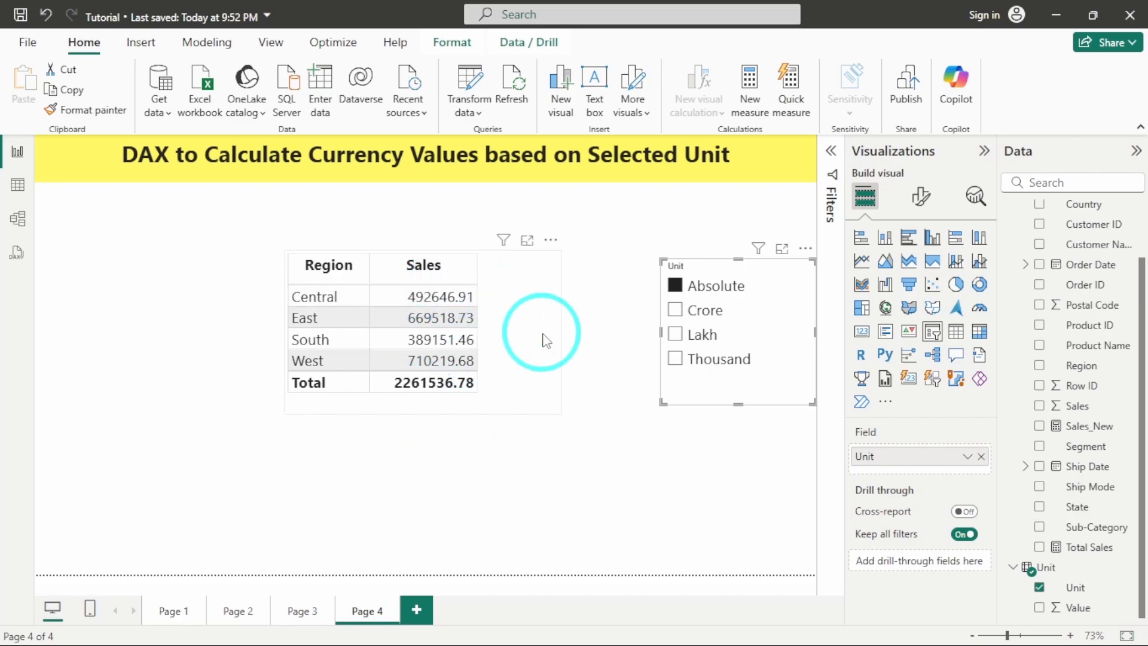
{"action": "left_click", "coordinate": [586, 380]}
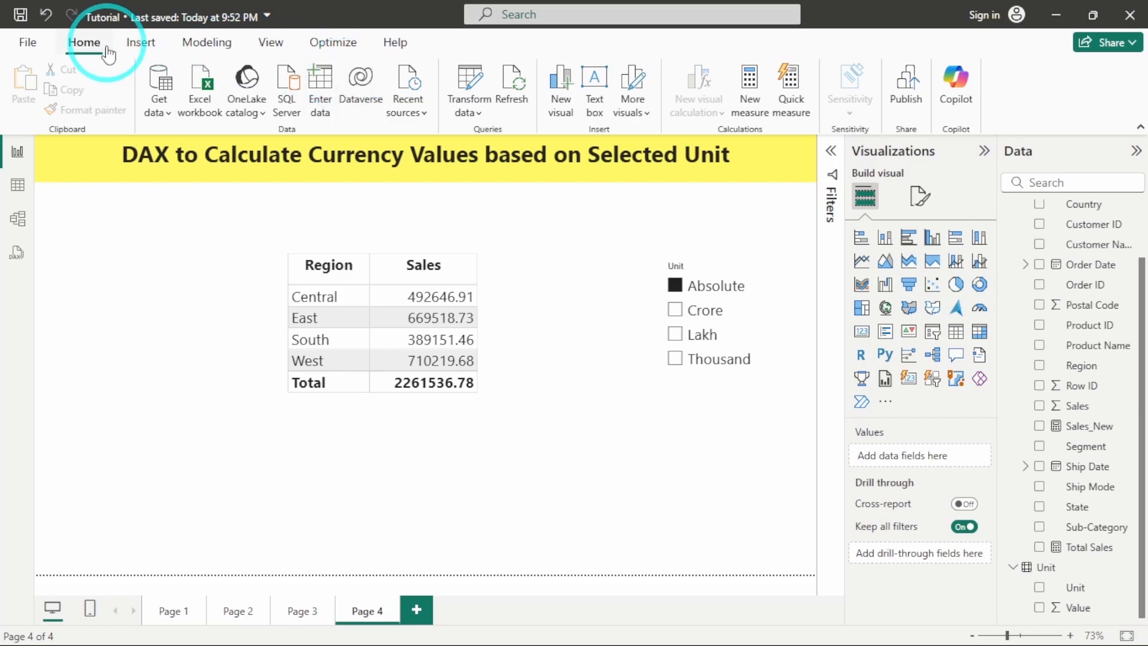
Start a manually entered data table and name its first column Unit
{"action": "left_click", "coordinate": [317, 79]}
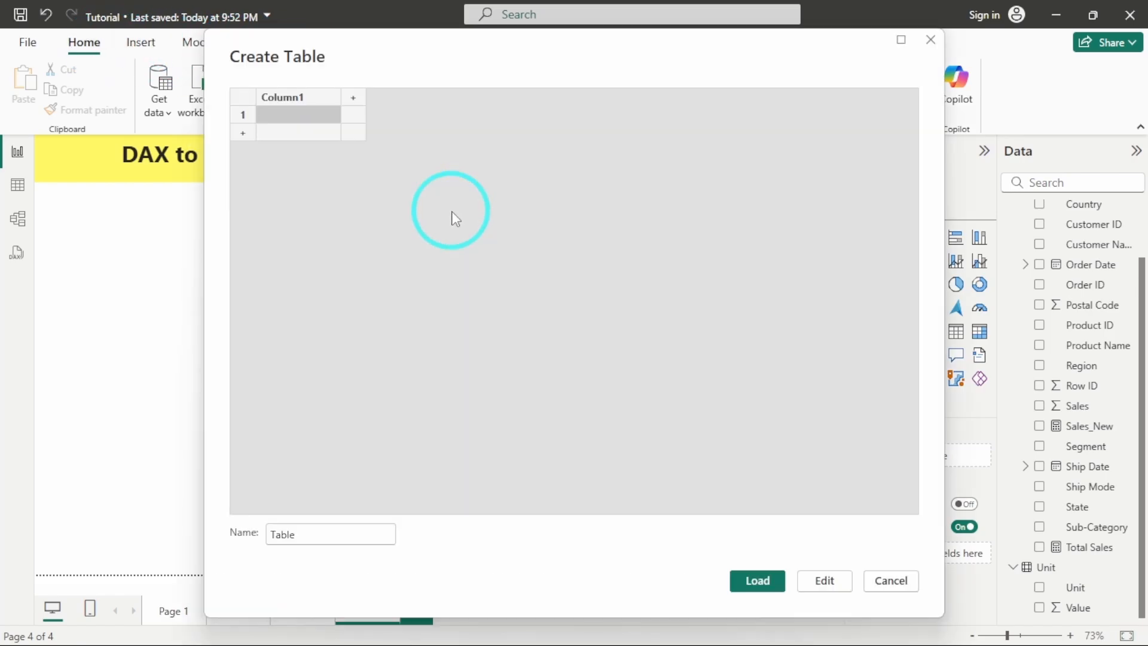
{"action": "left_click", "coordinate": [282, 114]}
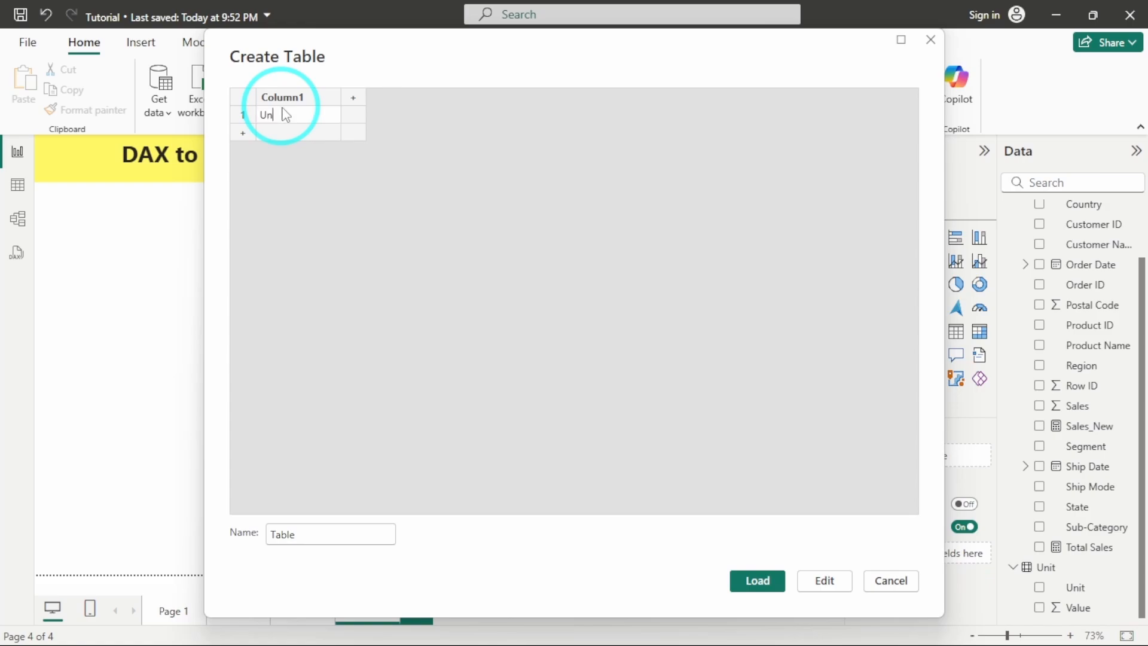
{"action": "type", "text": "U"}
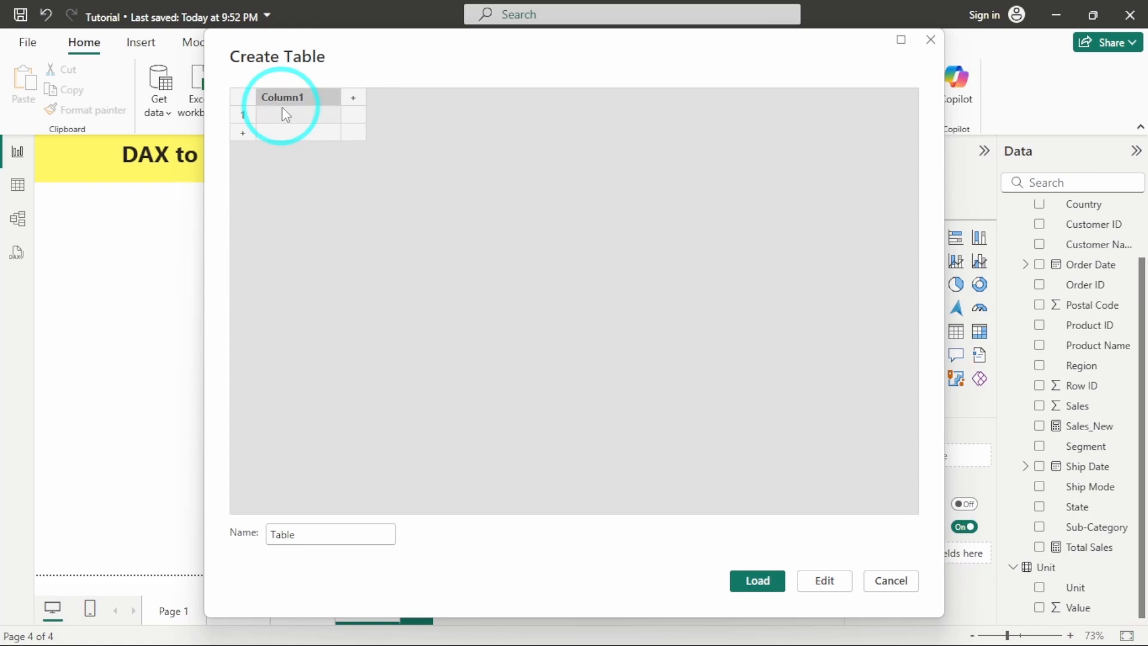
{"action": "double_click", "coordinate": [302, 98]}
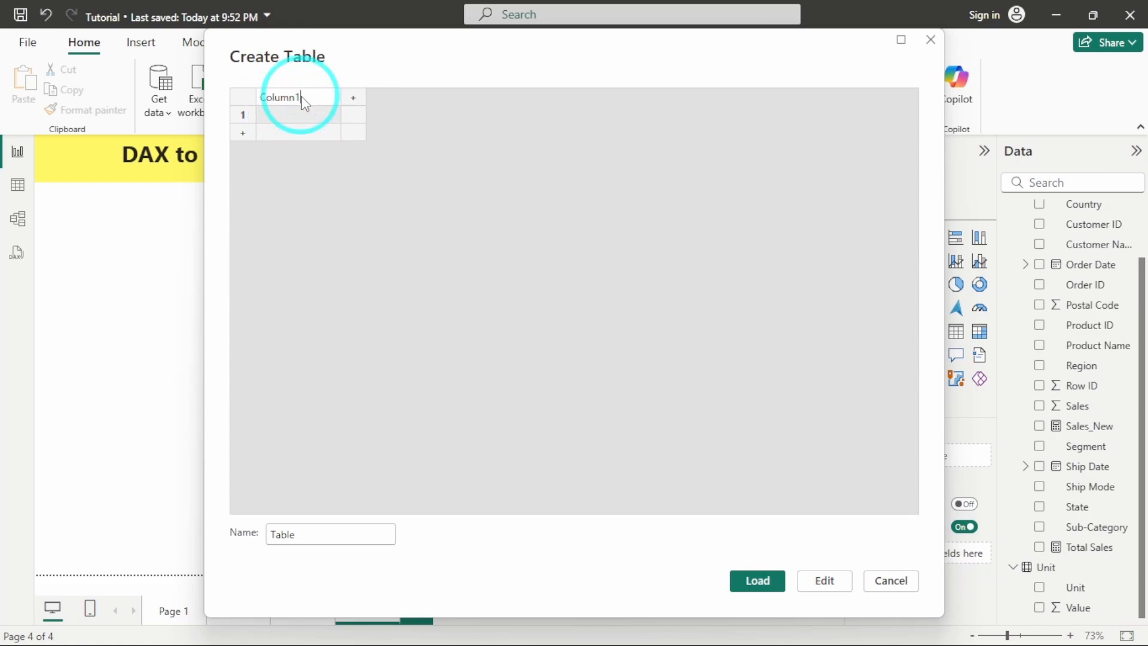
{"action": "double_click", "coordinate": [302, 98]}
{"action": "type", "text": "Unit"}
Fill the Unit column with four rows: Crore, Lakh, Thousand and Absolute
{"action": "left_click", "coordinate": [293, 109]}
{"action": "type", "text": "C"}
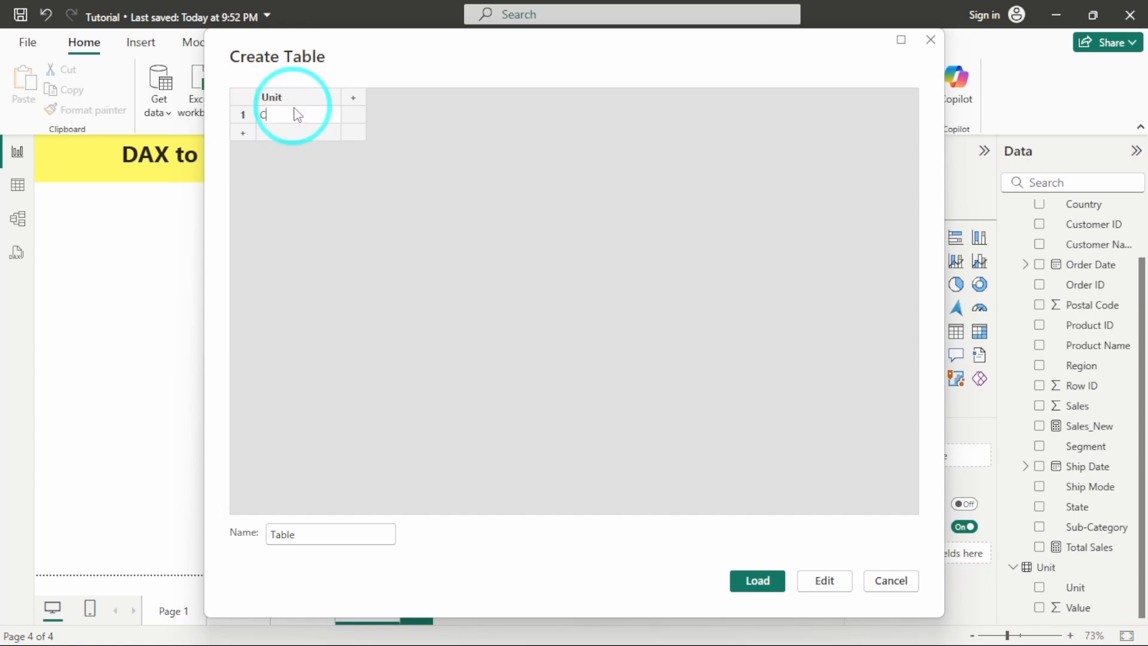
{"action": "type", "text": "rore"}
{"action": "key", "text": "Return"}
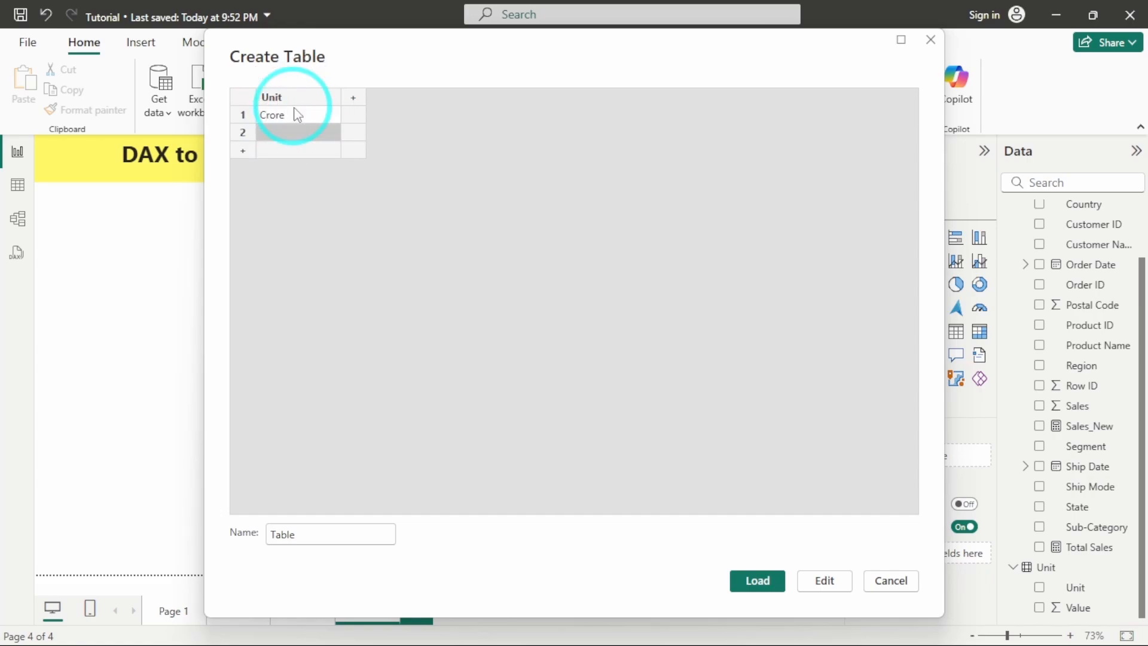
{"action": "type", "text": "Lak"}
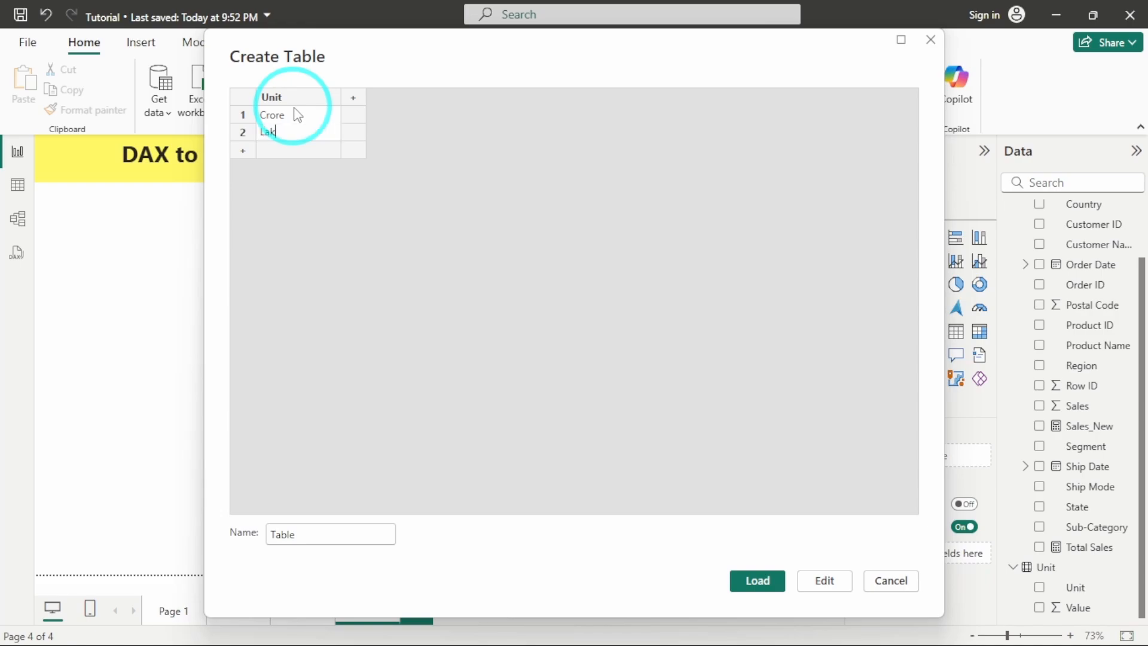
{"action": "type", "text": "h"}
{"action": "key", "text": "Return"}
{"action": "type", "text": "Th"}
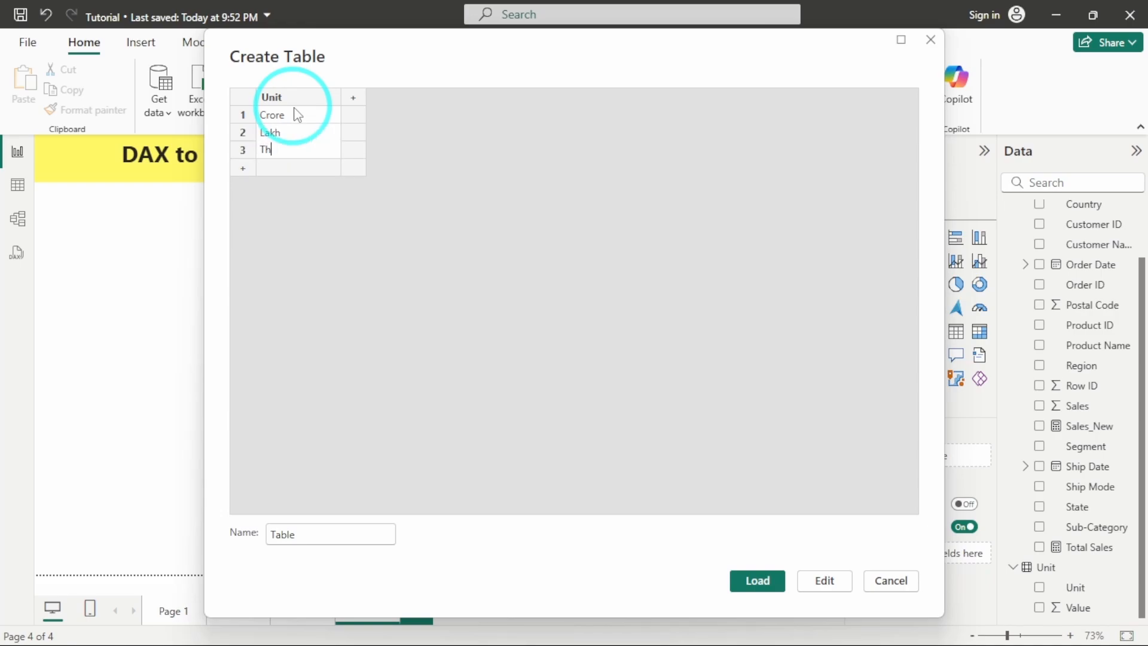
{"action": "type", "text": "ousand"}
{"action": "key", "text": "Return"}
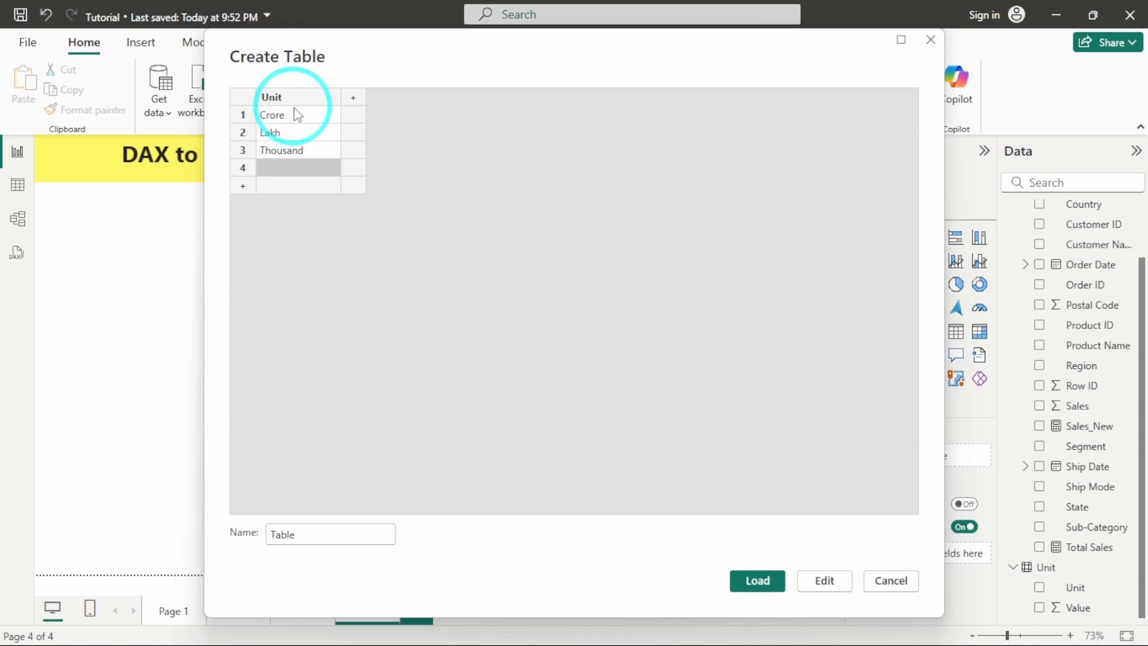
{"action": "type", "text": "Absolute"}
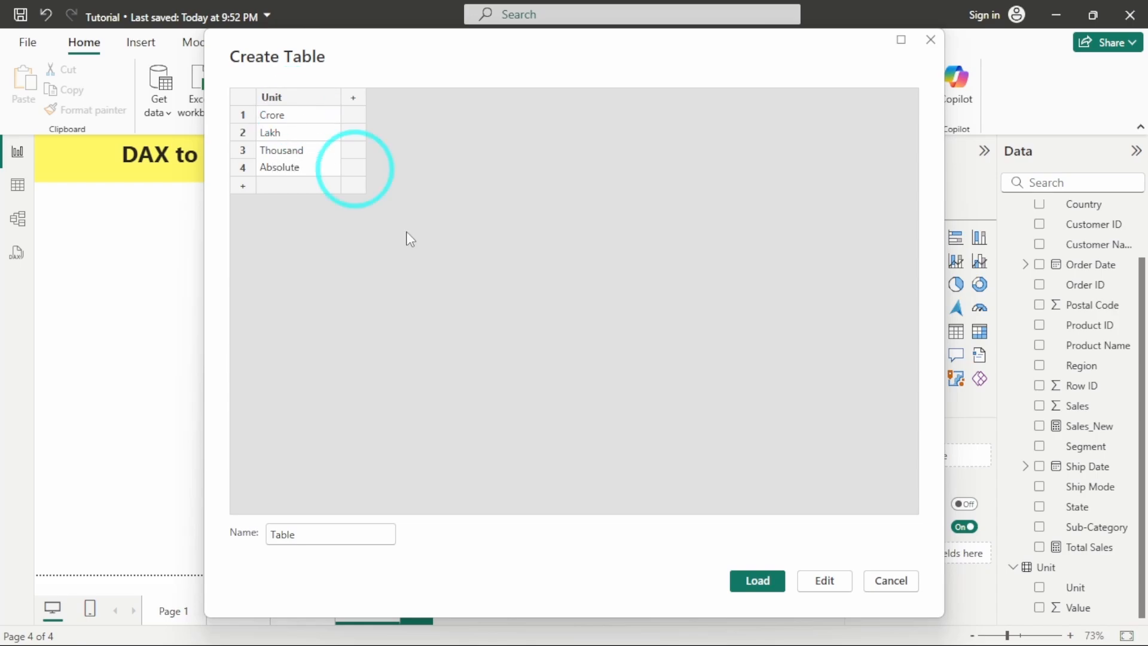
Name the new table Unit_Table and load it into the model
{"action": "left_click_drag", "start_coordinate": [306, 534], "coordinate": [256, 535]}
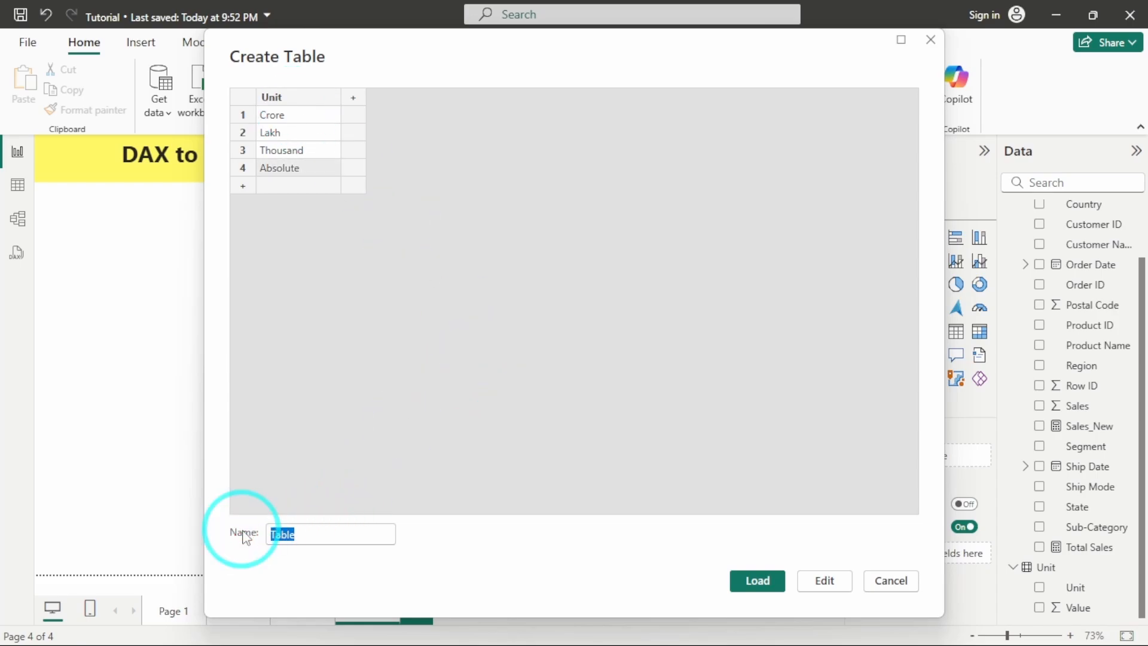
{"action": "type", "text": "Unit_"}
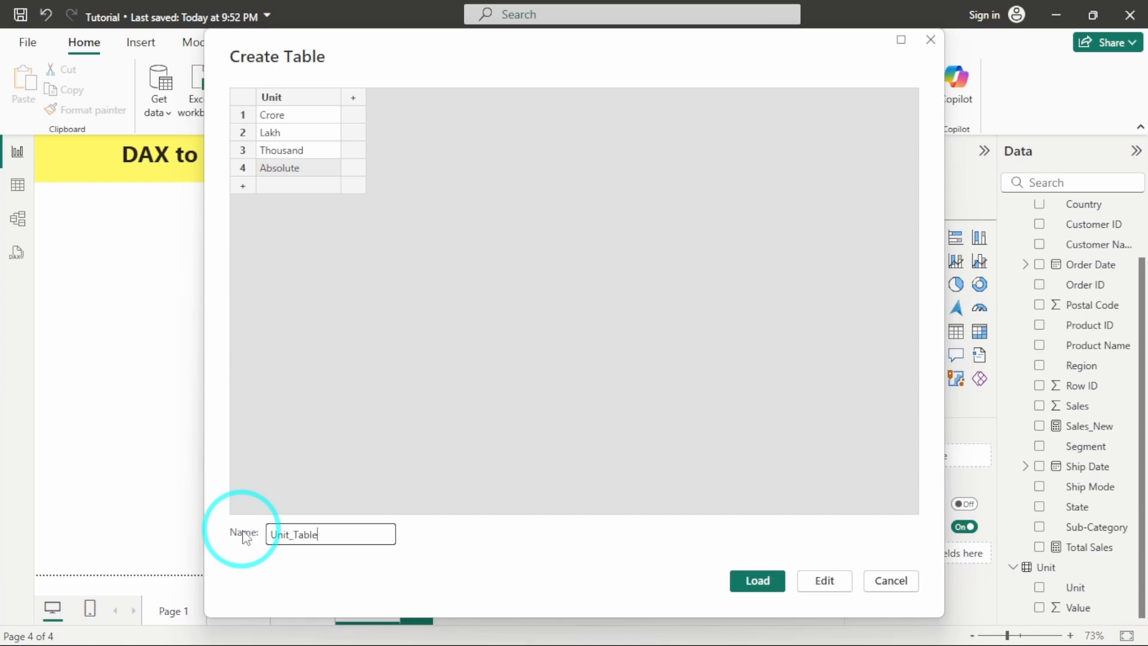
{"action": "left_click", "coordinate": [757, 579]}
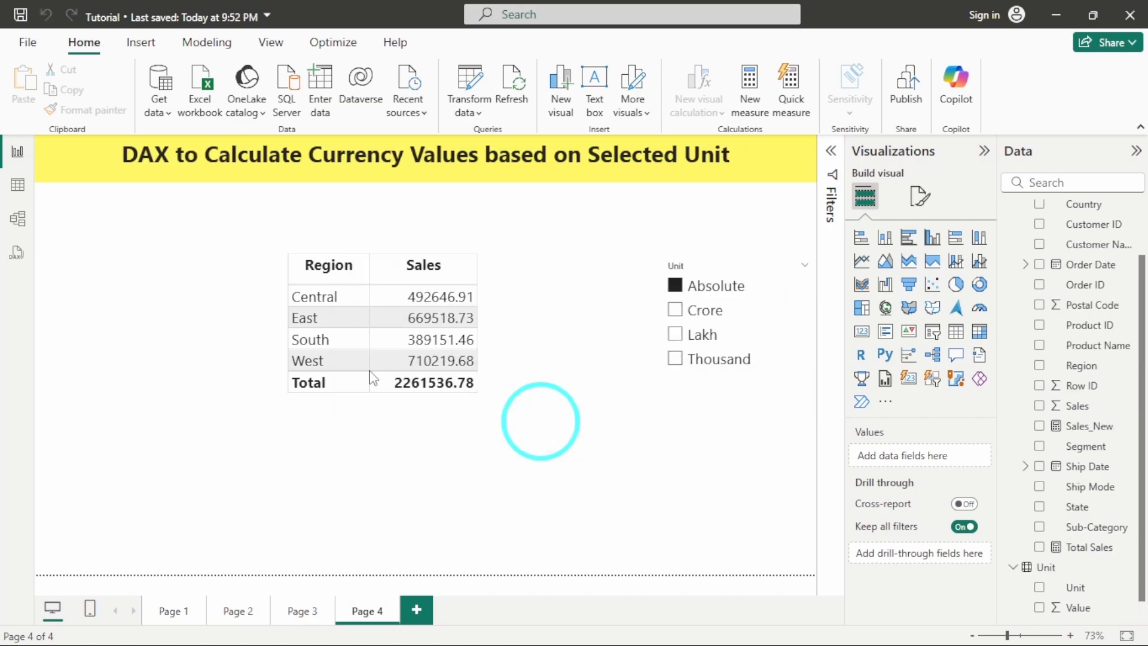
Examine the rows of Unit_Table in the table view and return to the report page
{"action": "left_click", "coordinate": [18, 184]}
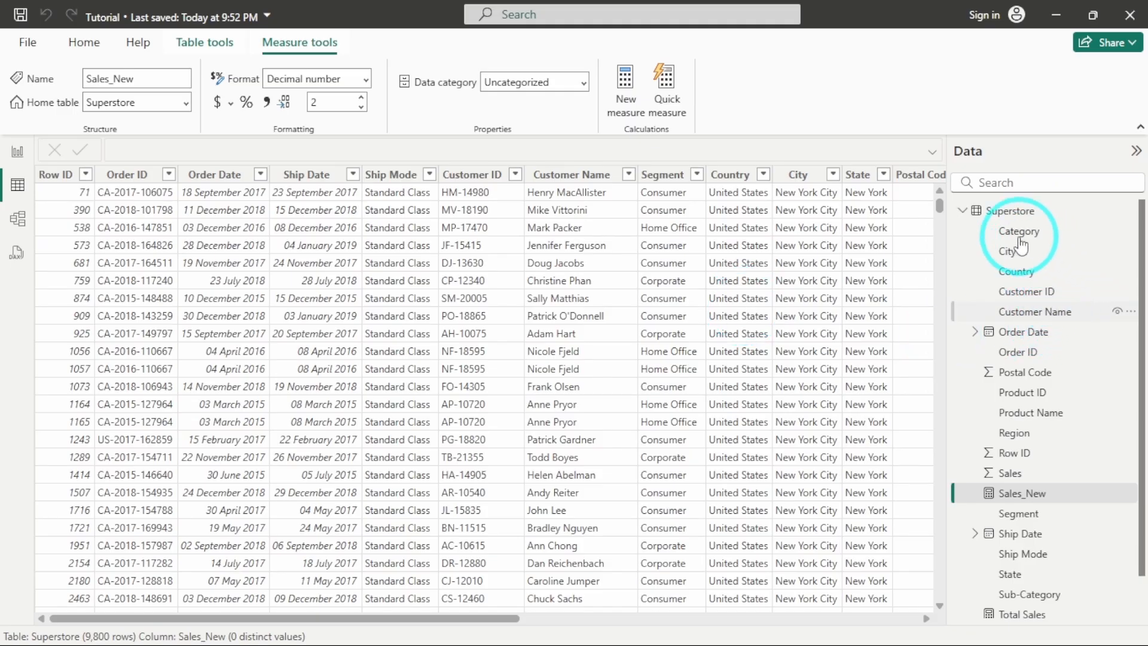
{"action": "left_click", "coordinate": [968, 215]}
{"action": "left_click", "coordinate": [964, 211]}
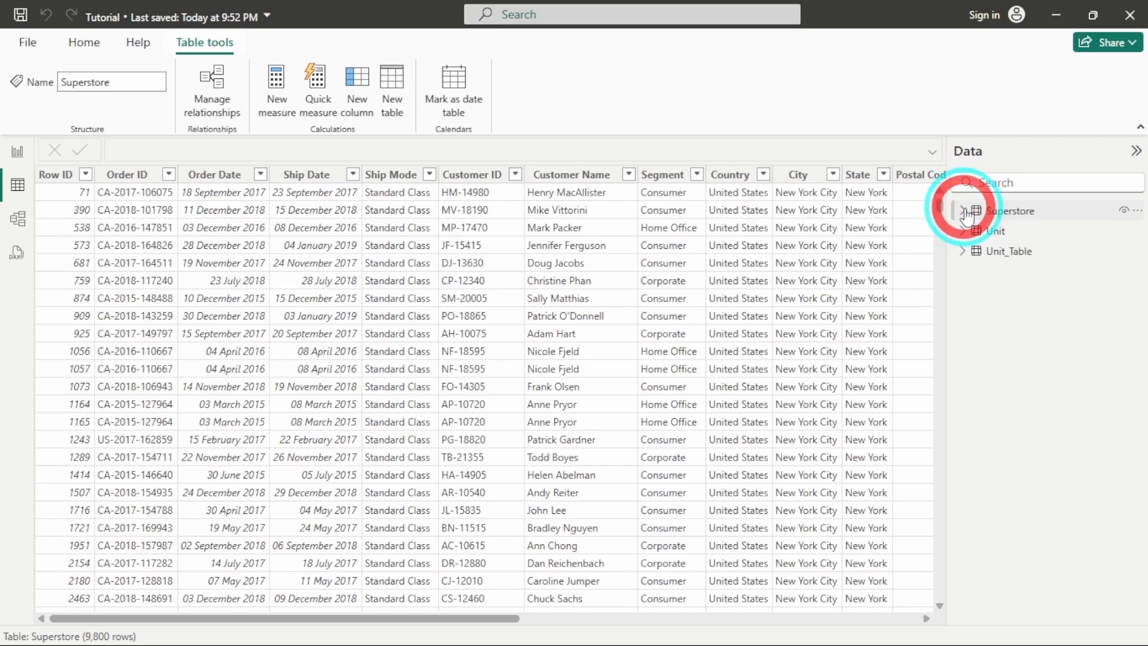
{"action": "left_click", "coordinate": [992, 251]}
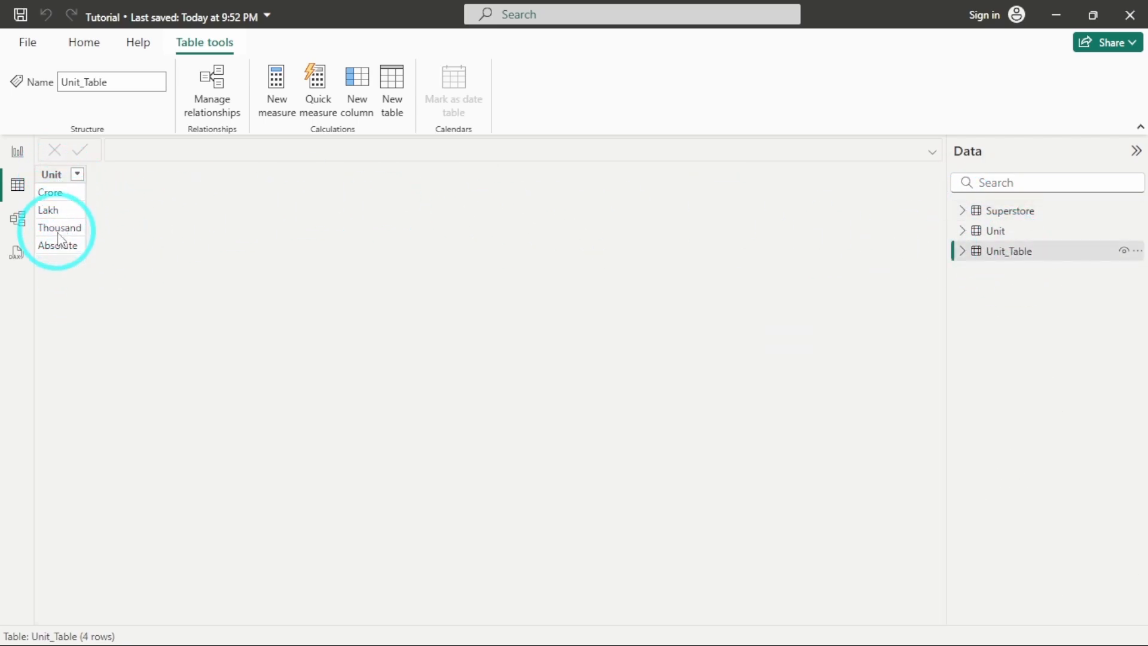
{"action": "left_click", "coordinate": [18, 151]}
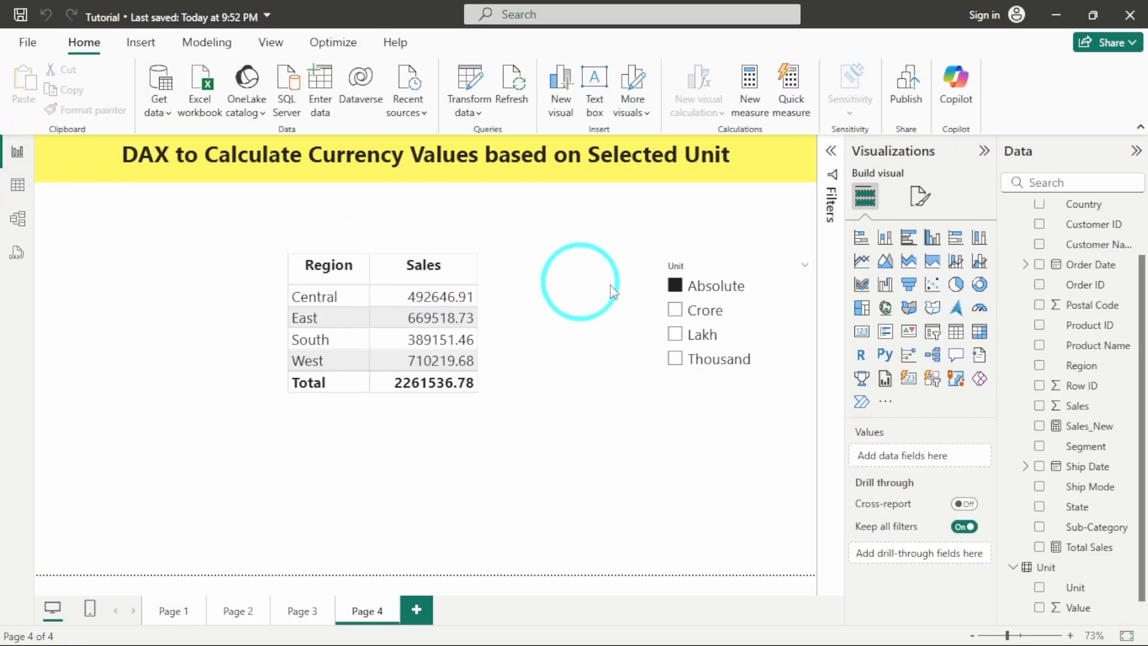
Create a new measure in the Superstore table and name it Sales New2, with its formula starting on a new line
{"action": "scroll", "coordinate": [1037, 272], "scroll_direction": "up", "scroll_amount": 2}
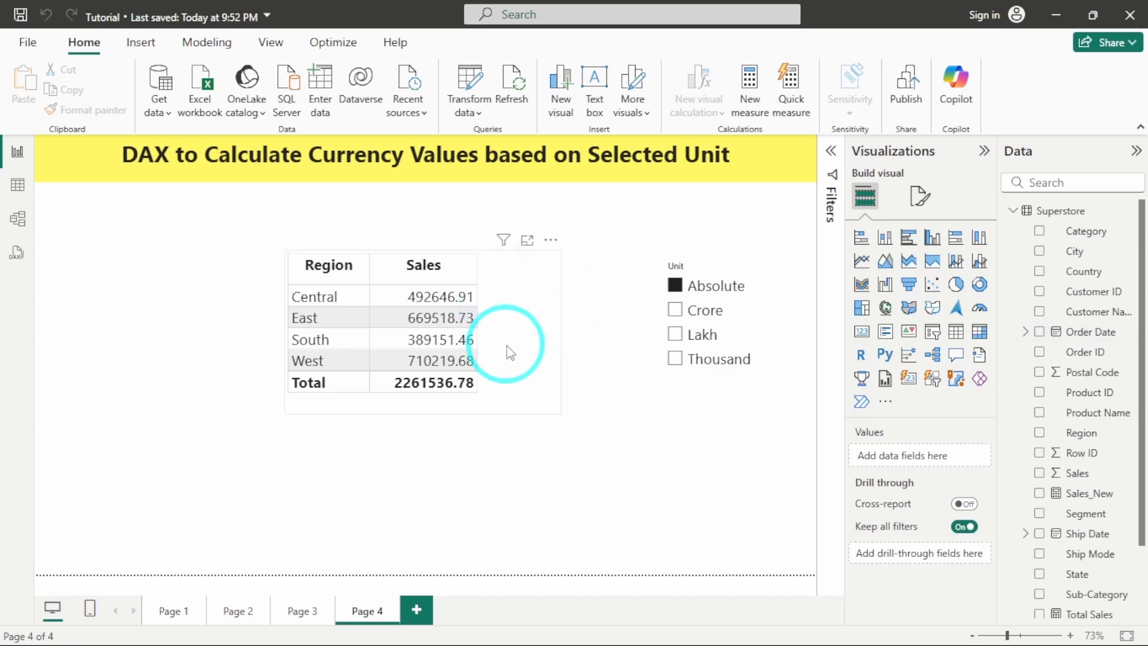
{"action": "left_click", "coordinate": [509, 312]}
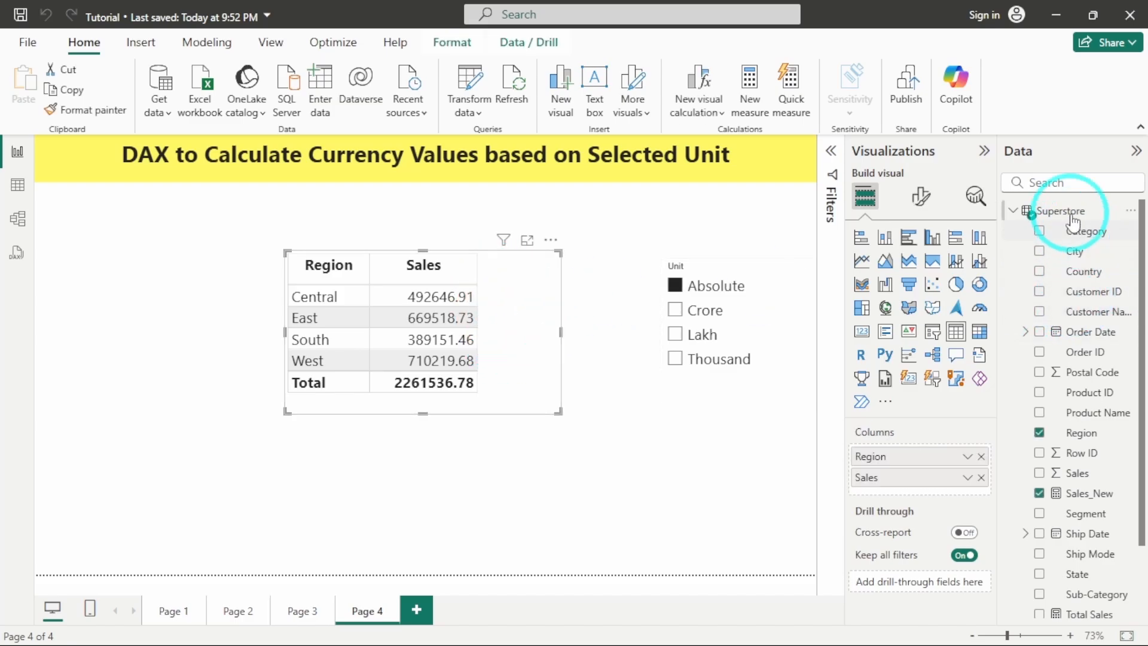
{"action": "left_click", "coordinate": [1131, 213]}
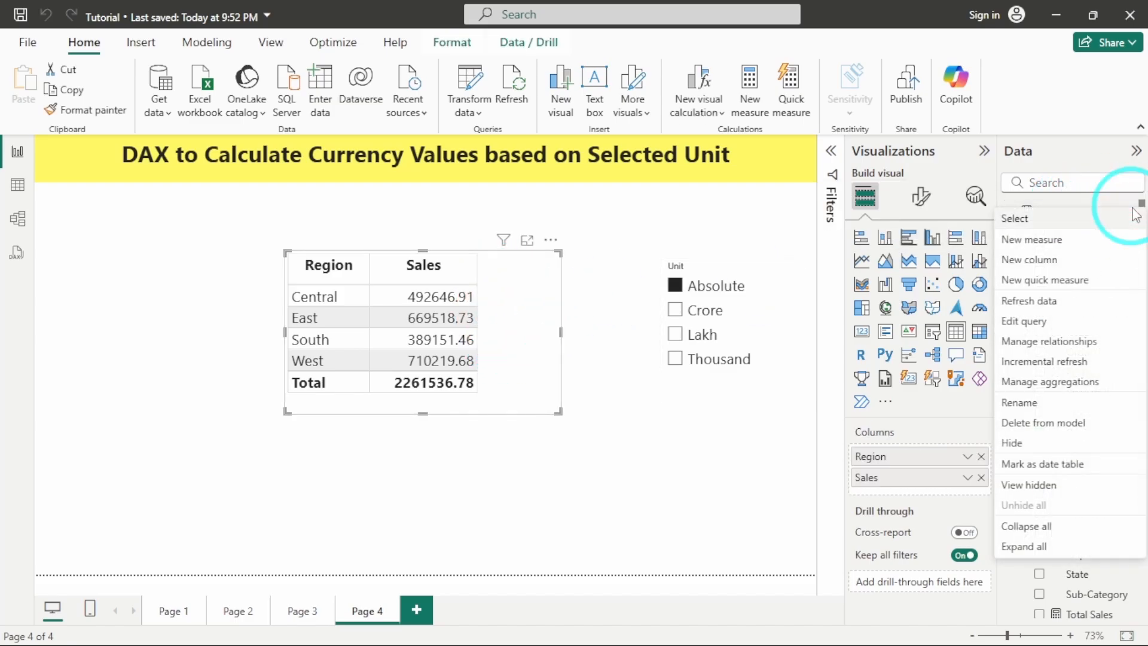
{"action": "key", "text": "Escape"}
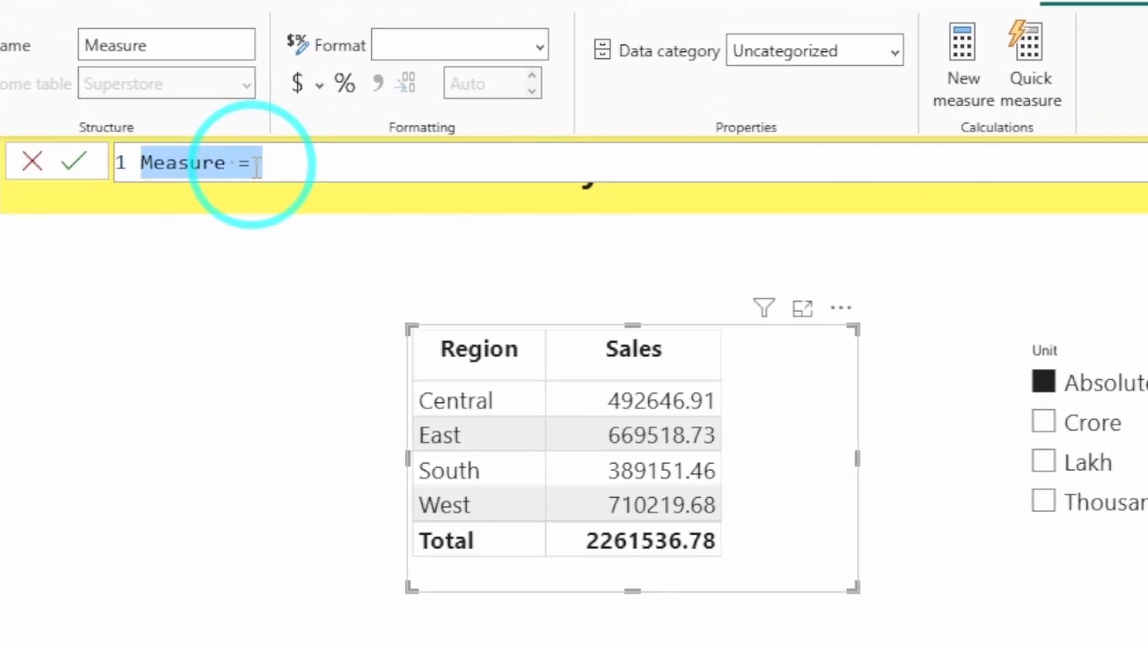
{"action": "type", "text": "Sales"}
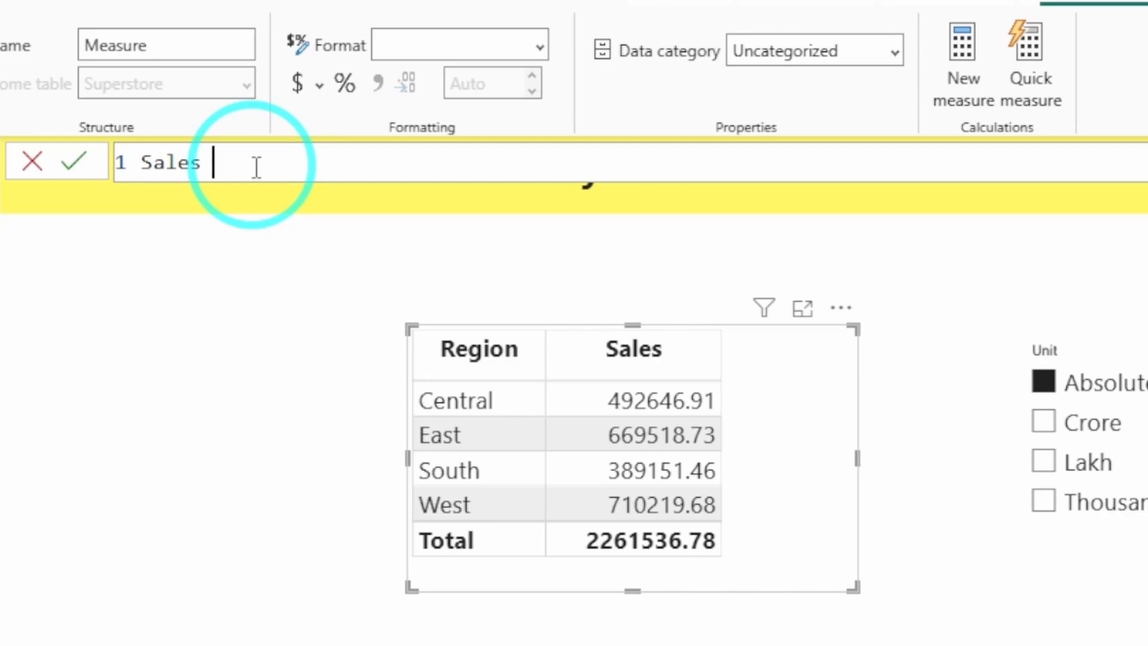
{"action": "type", "text": " New2"}
{"action": "key", "text": "BackSpace"}
{"action": "type", "text": "2 ="}
{"action": "key", "text": "shift+Return"}
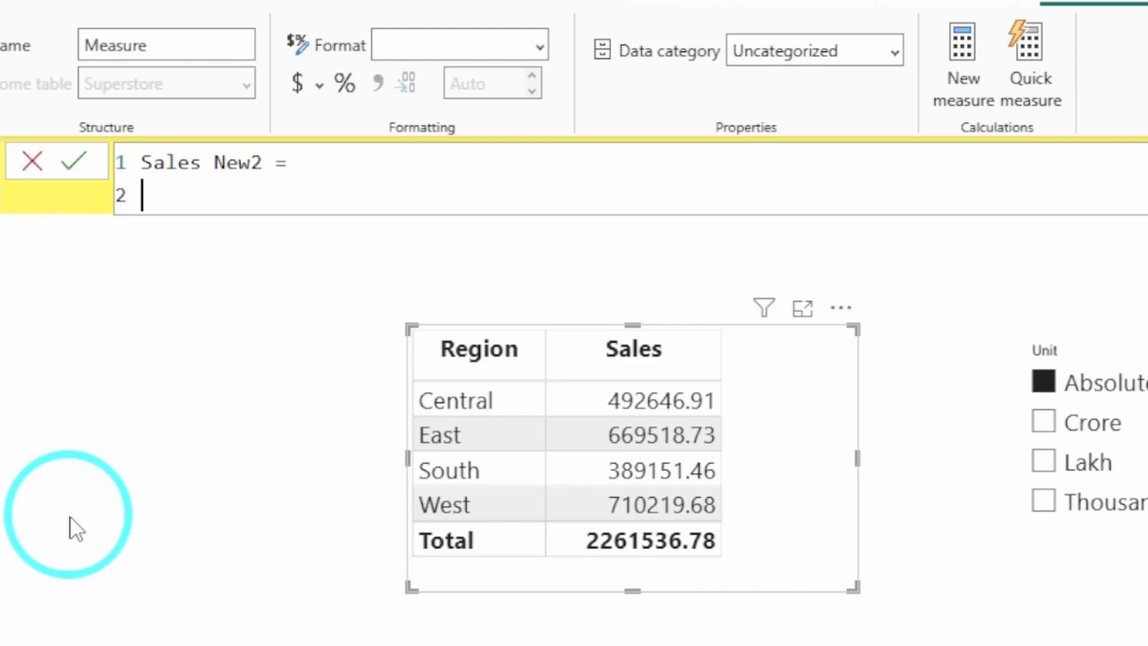
Begin the Sales New2 formula with SWITCH( true(), and start a new line for the first condition
{"action": "type", "text": "SWITCH"}
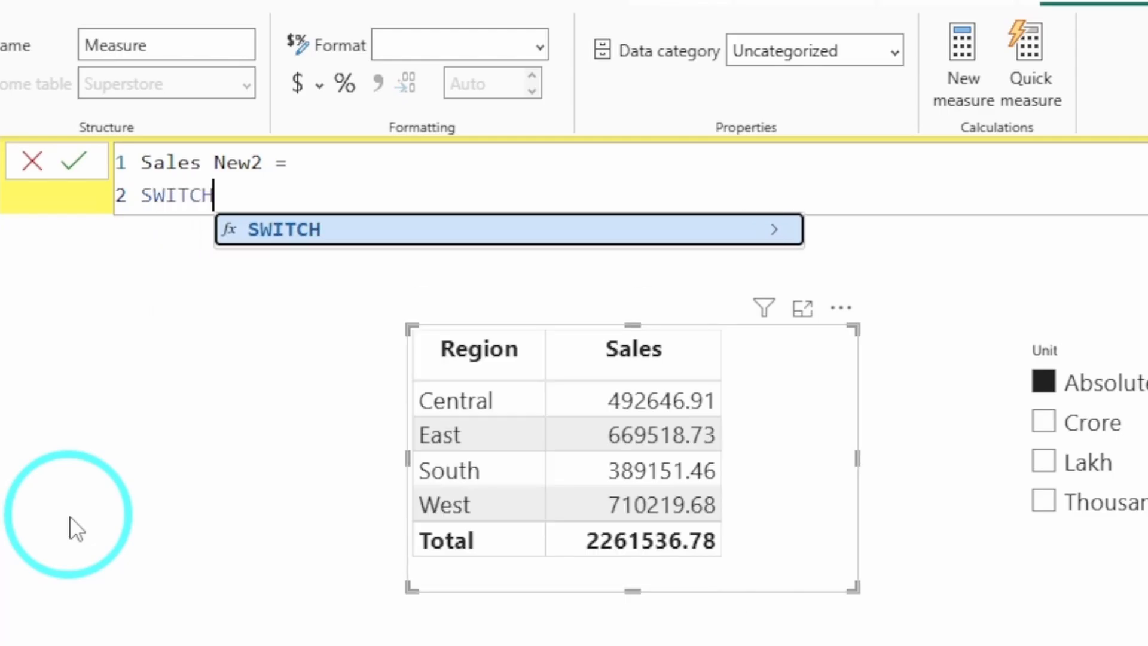
{"action": "type", "text": "( treu"}
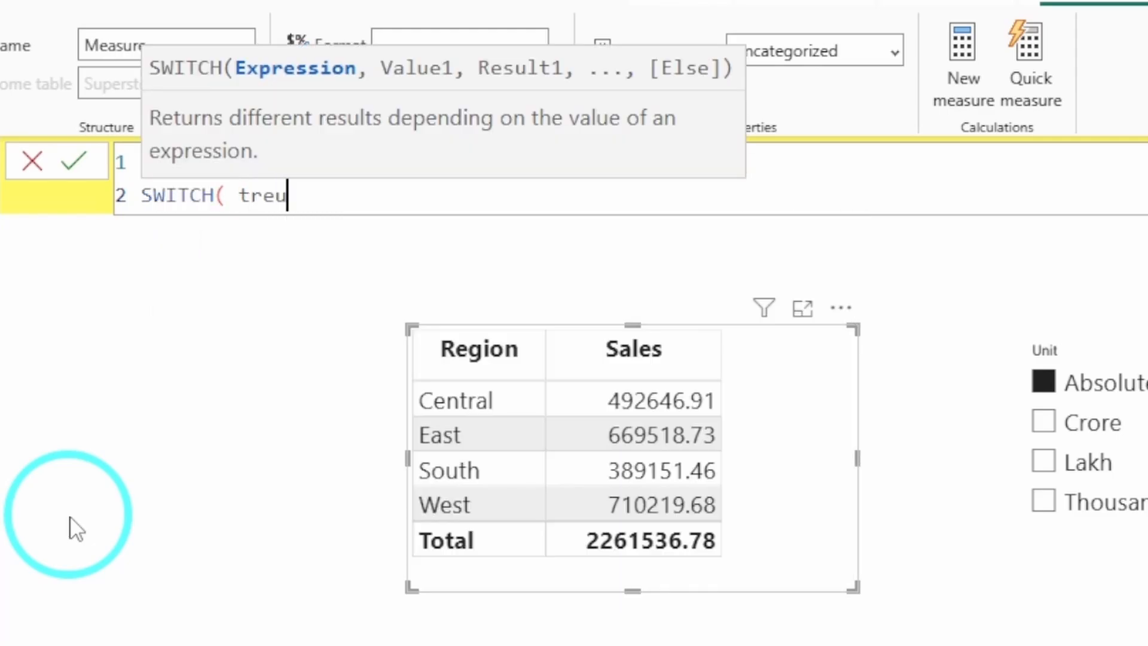
{"action": "key", "text": "BackSpace"}
{"action": "key", "text": "BackSpace"}
{"action": "type", "text": "ue(),"}
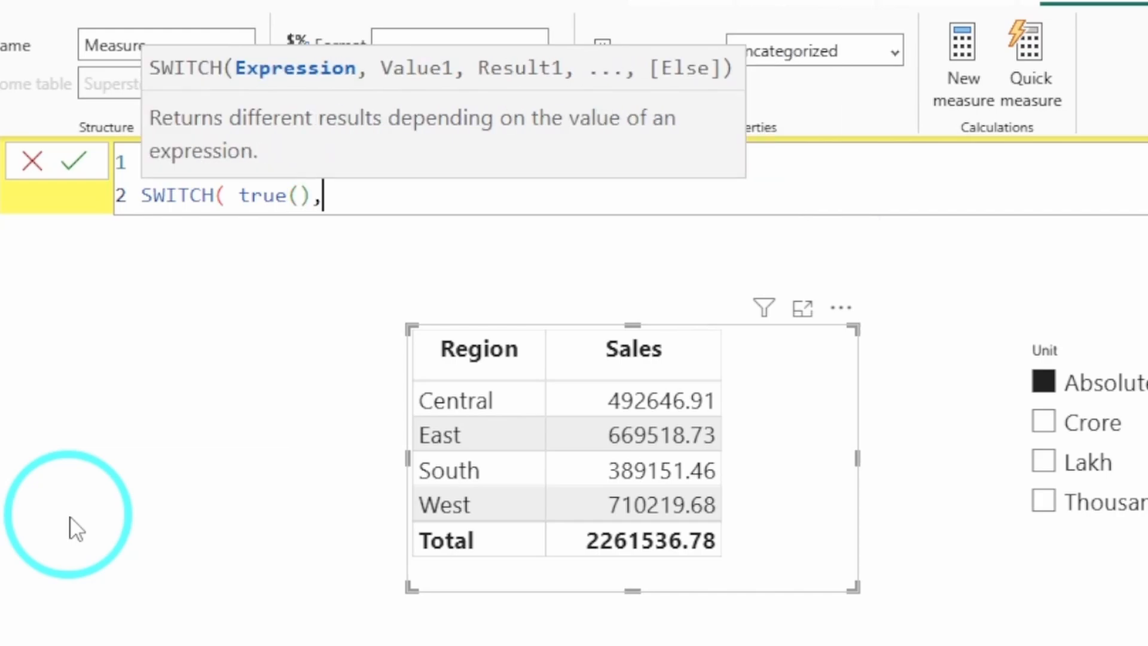
{"action": "key", "text": "shift+Return"}
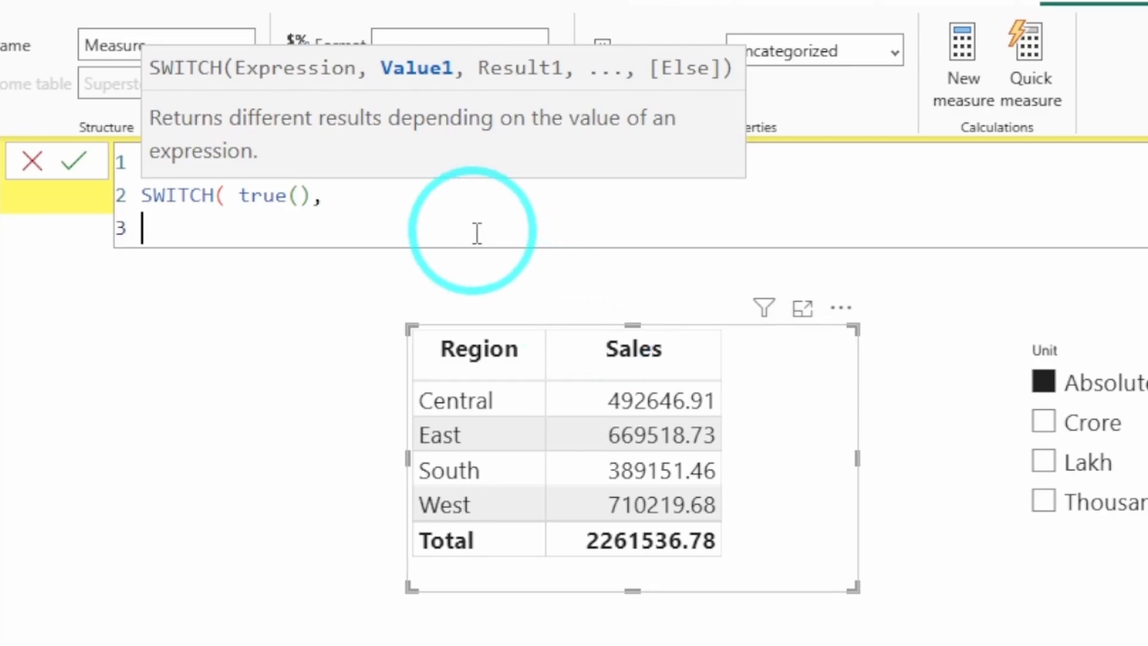
Start the first SWITCH condition of Sales New2 with SELECTEDVALUE on the column Unit_Table[Unit]
{"action": "type", "text": "SELE"}
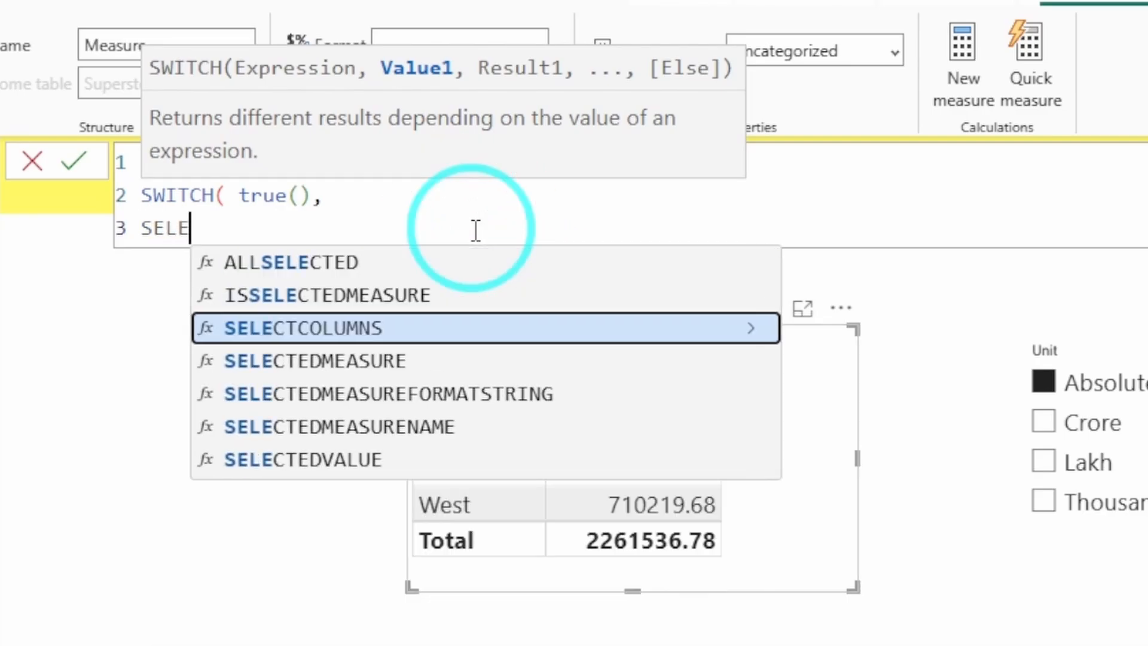
{"action": "key", "text": "Down"}
{"action": "key", "text": "Down"}
{"action": "key", "text": "Down"}
{"action": "key", "text": "Down"}
{"action": "key", "text": "Tab"}
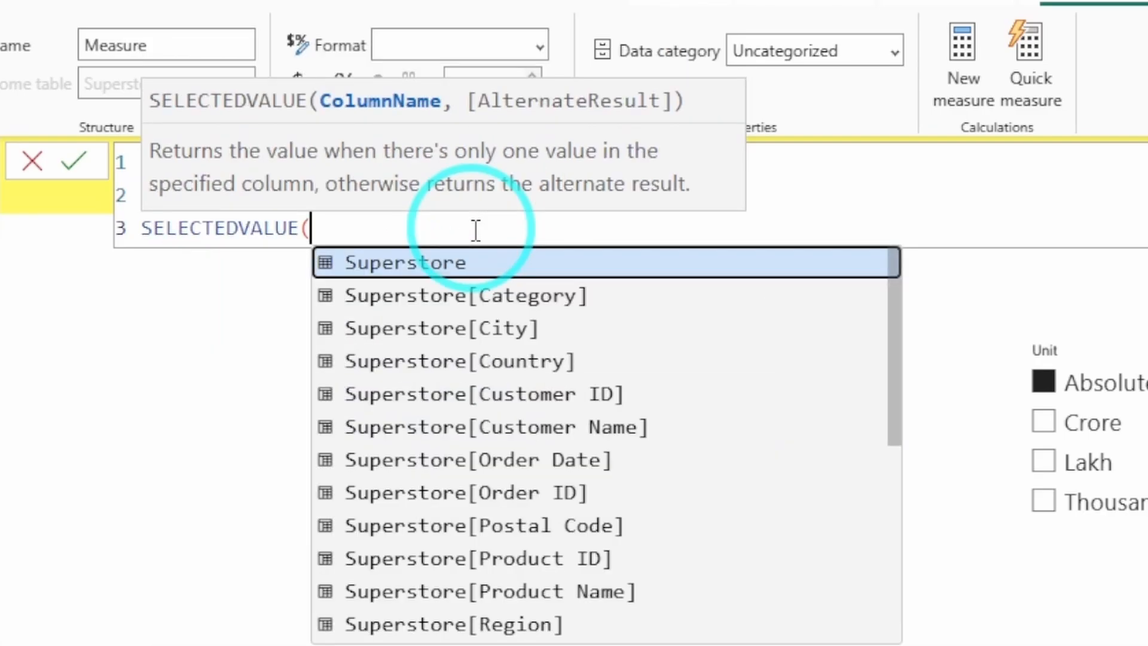
{"action": "type", "text": "Unit_t"}
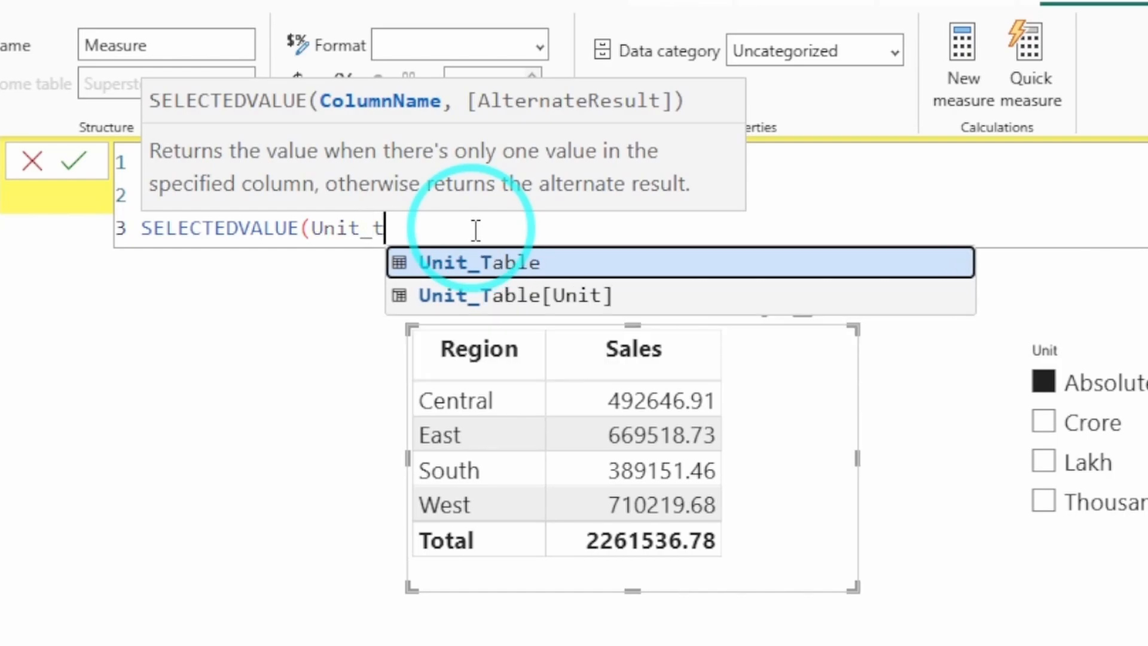
{"action": "key", "text": "Down"}
{"action": "key", "text": "Tab"}
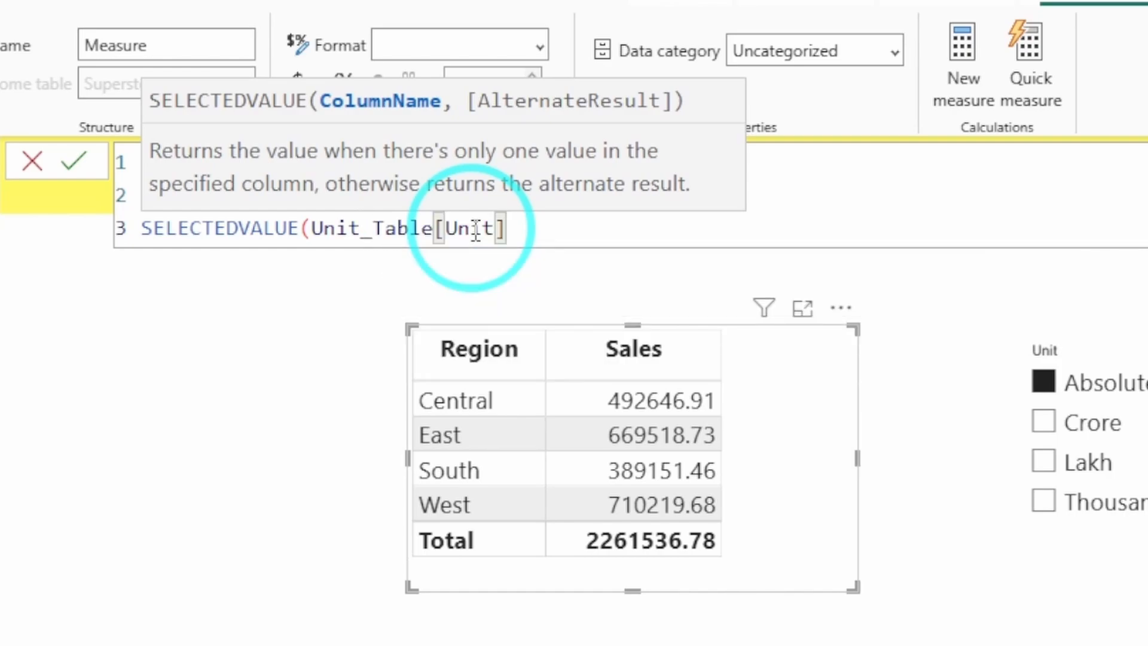
Close SELECTEDVALUE, compare it with "Crore", and enter [Total Sales]/10000000 as the result for that condition
{"action": "type", "text": ") = ''"}
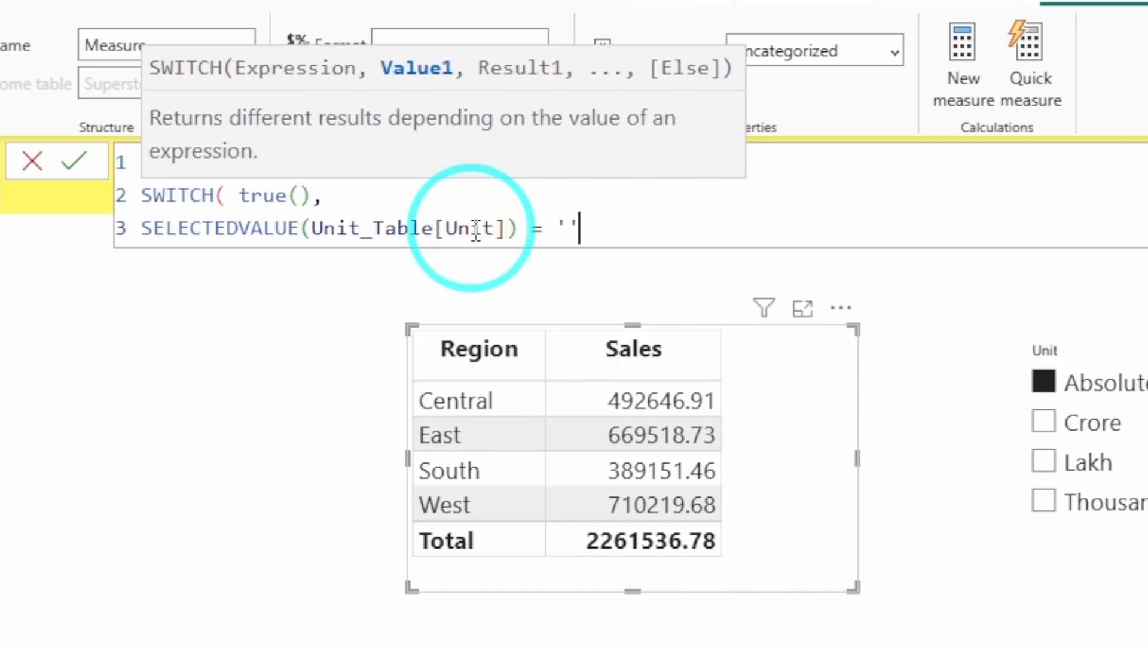
{"action": "key", "text": "BackSpace"}
{"action": "key", "text": "BackSpace"}
{"action": "type", "text": "\"Crore\","}
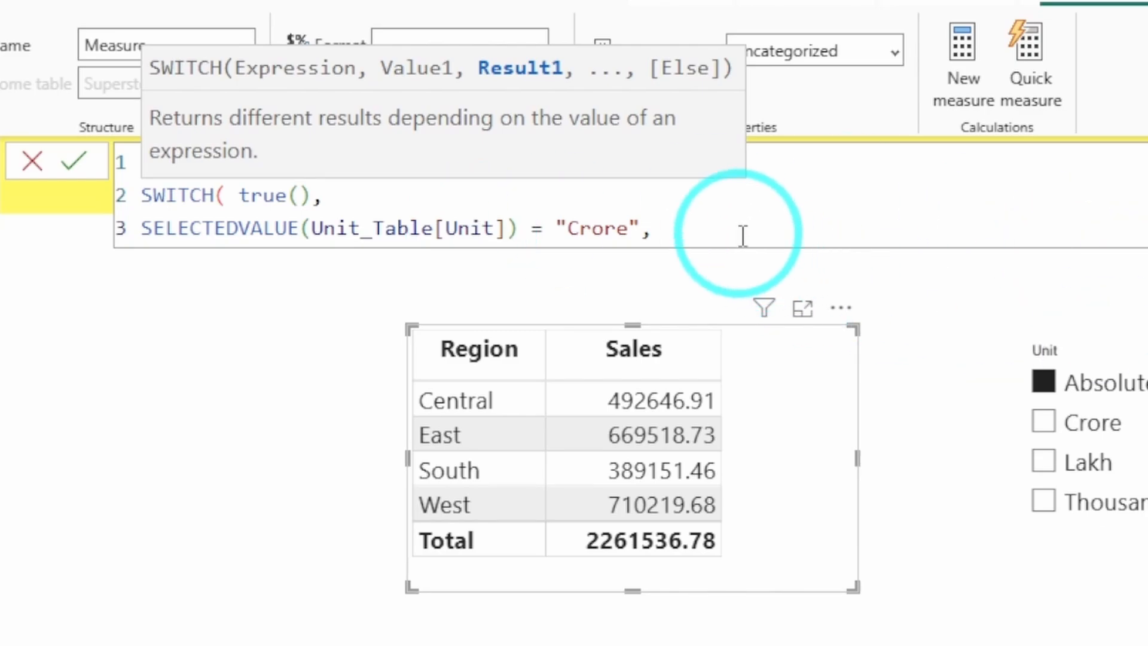
{"action": "type", "text": "Total"}
{"action": "key", "text": "Tab"}
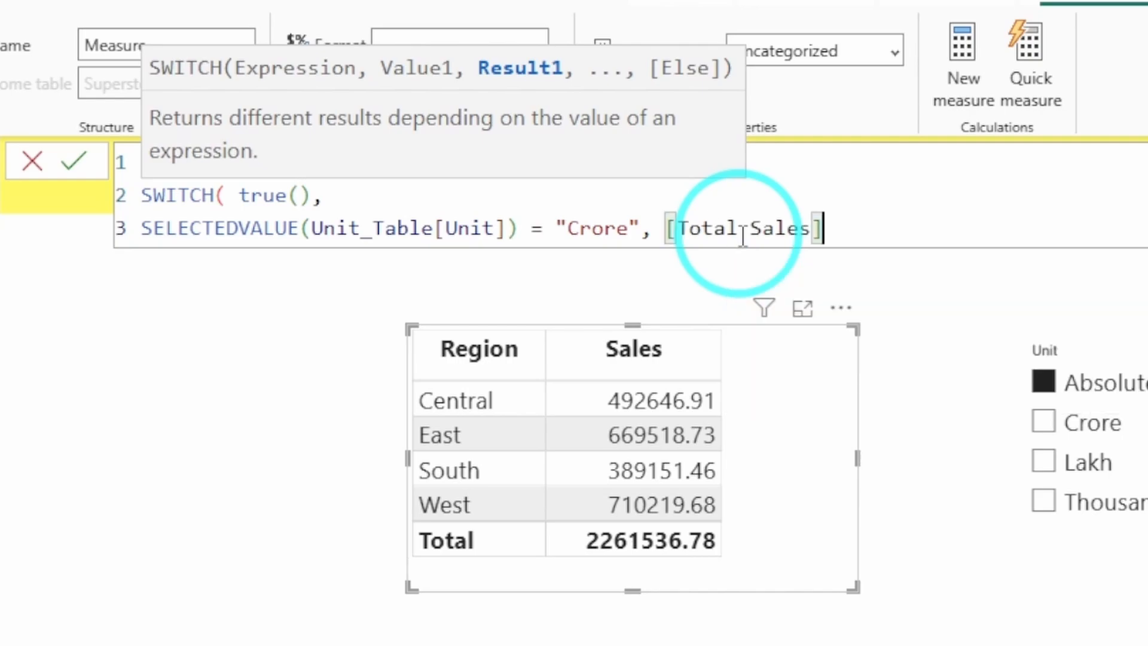
{"action": "type", "text": "/10"}
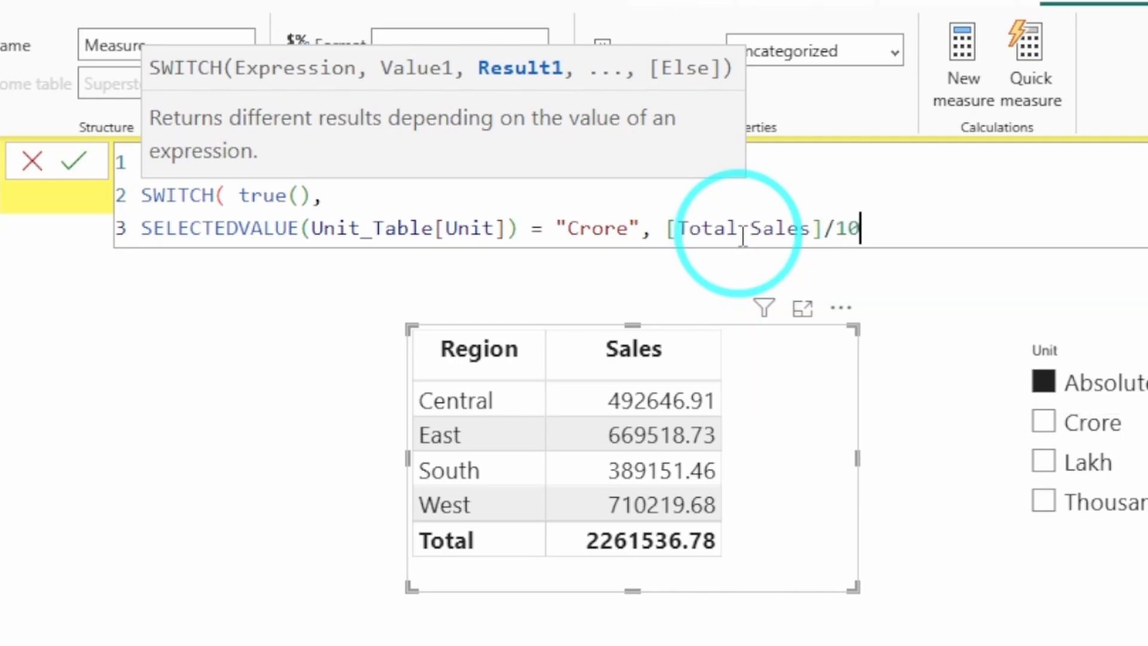
{"action": "type", "text": "000000"}
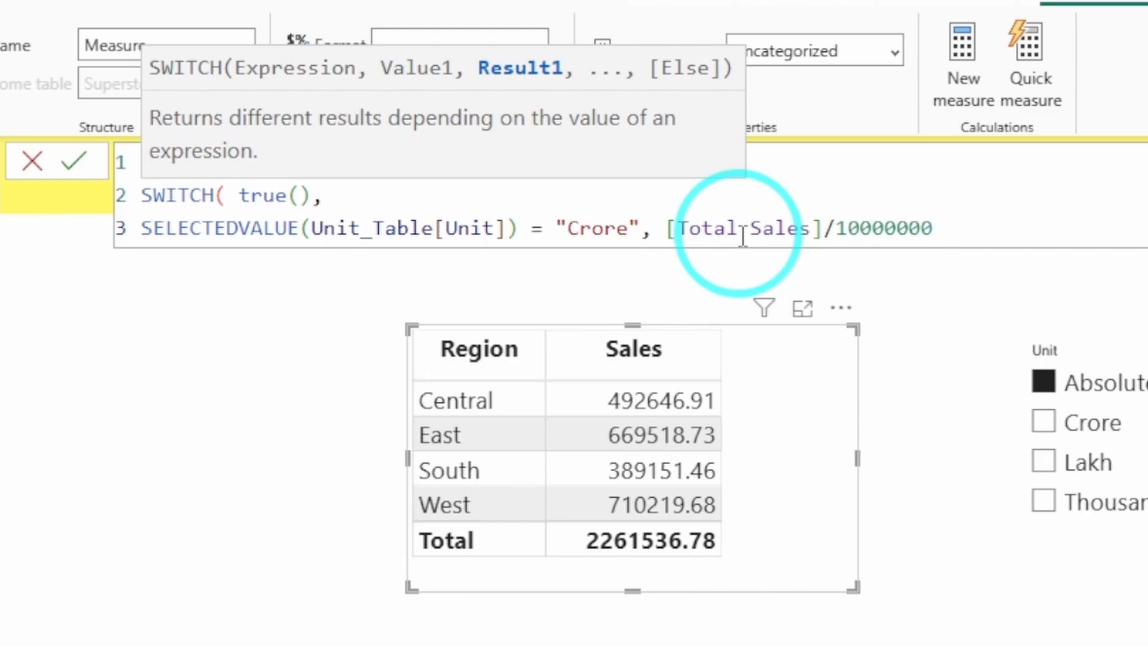
Rewrite the divisor of the Crore result as 10^7 and start a new line for the second condition
{"action": "key", "text": "BackSpace"}
{"action": "key", "text": "BackSpace"}
{"action": "key", "text": "BackSpace"}
{"action": "key", "text": "BackSpace"}
{"action": "key", "text": "BackSpace"}
{"action": "key", "text": "BackSpace"}
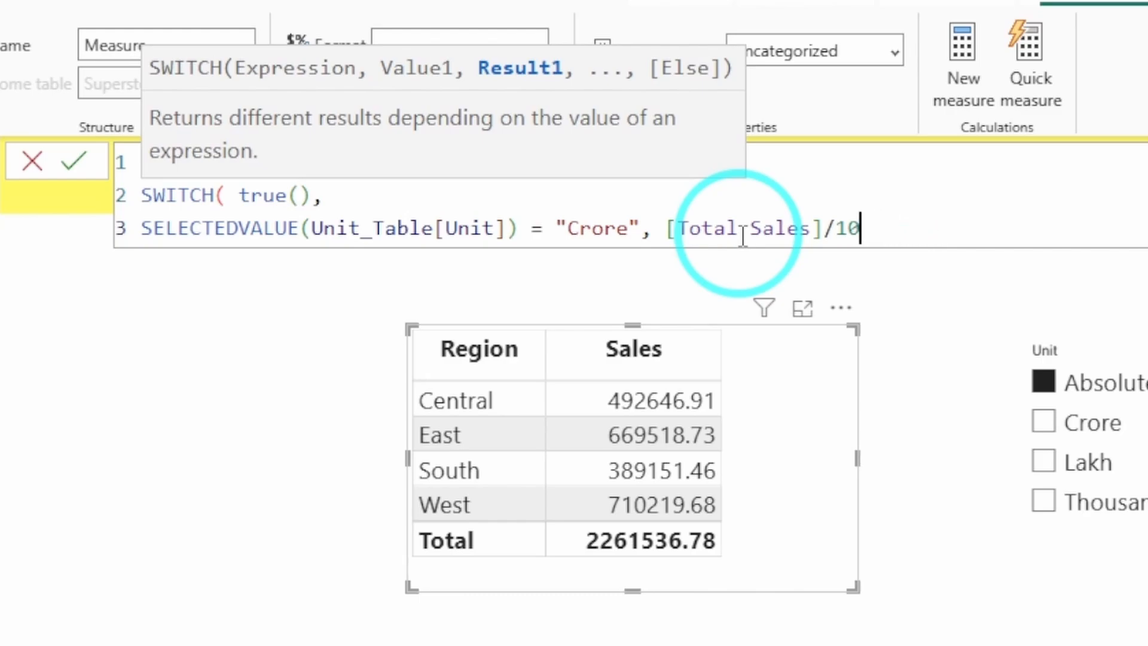
{"action": "type", "text": "^7,"}
{"action": "key", "text": "Return"}
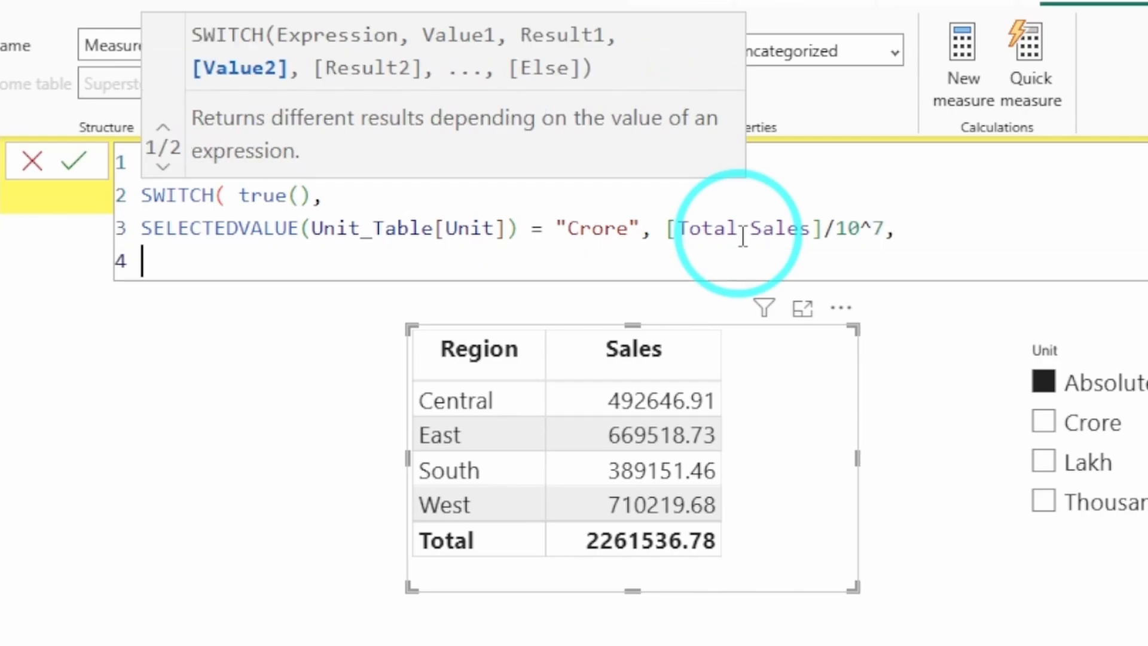
Begin the second condition with SELECTEDVALUE(Unit_Table[Unit]) followed by an equals sign
{"action": "type", "text": "SELE"}
{"action": "key", "text": "Down"}
{"action": "key", "text": "Down"}
{"action": "key", "text": "Down"}
{"action": "key", "text": "Down"}
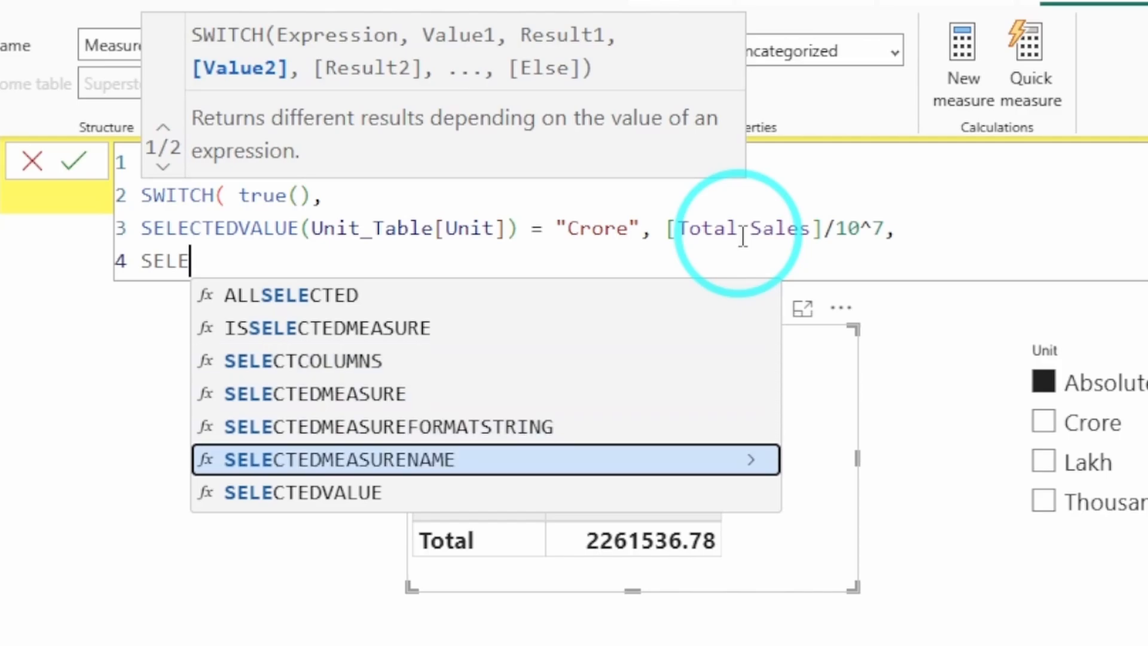
{"action": "key", "text": "Tab"}
{"action": "type", "text": "Unit_t"}
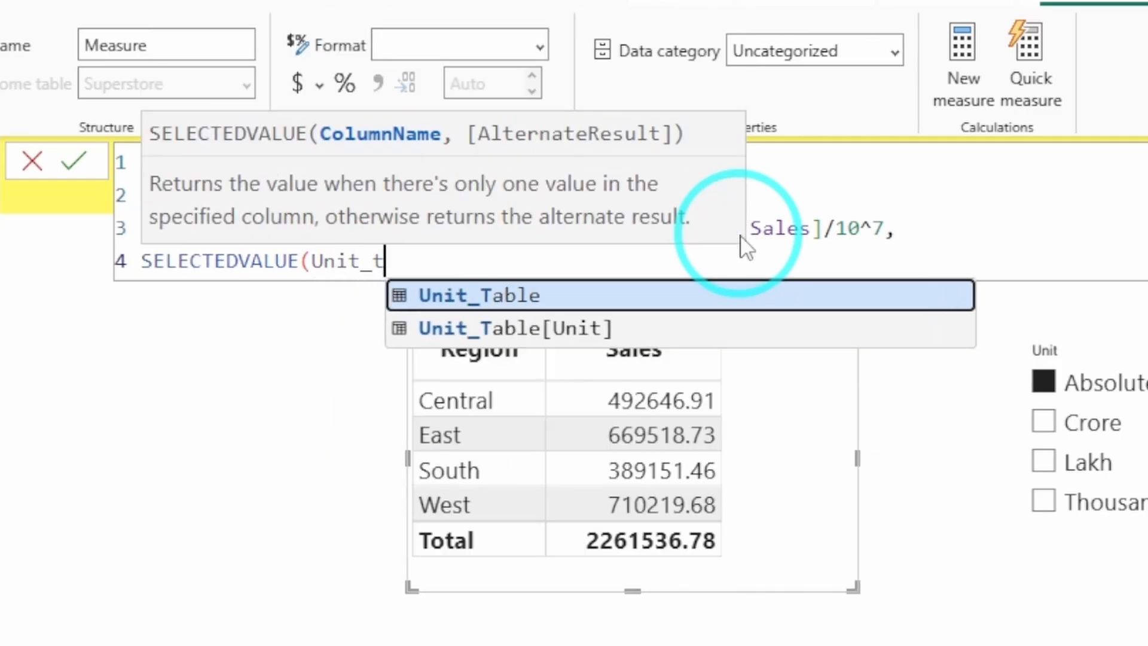
{"action": "key", "text": "Down"}
{"action": "key", "text": "Tab"}
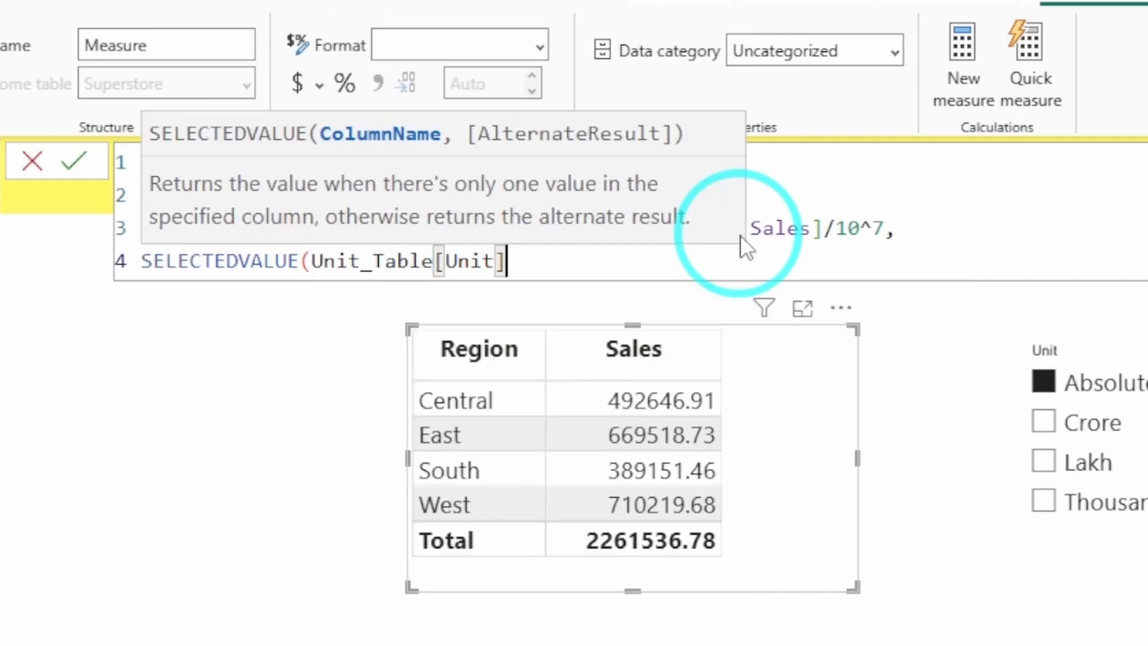
{"action": "type", "text": ") ="}
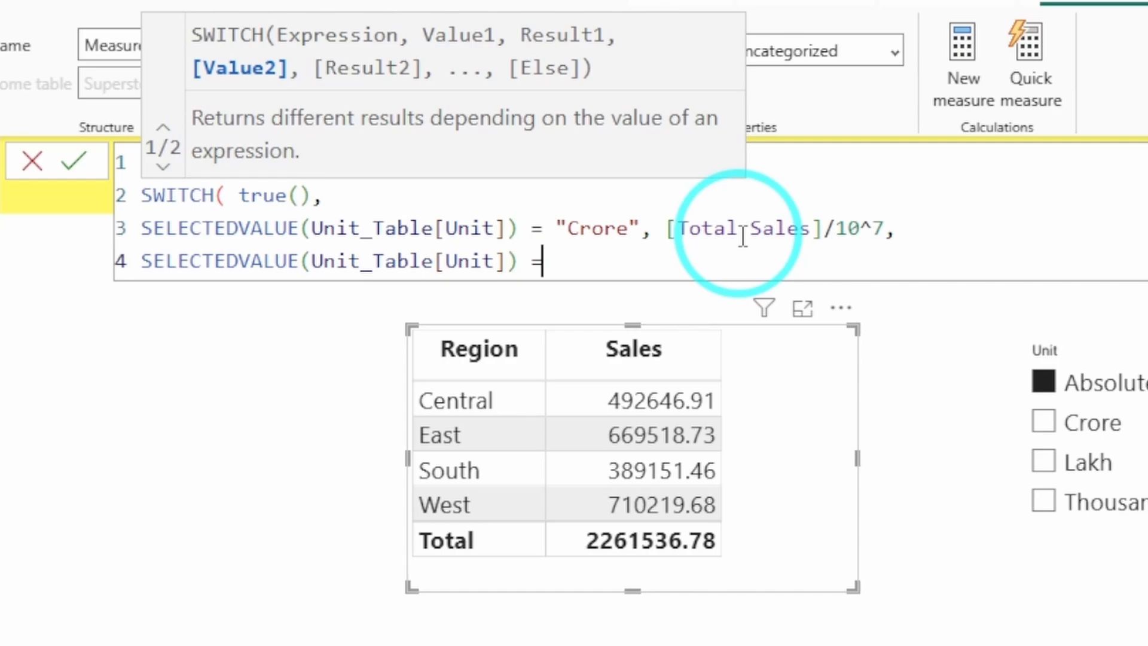
Compare the second condition with "Lakh", return [Total Sales]/10^5, and start a new line
{"action": "type", "text": " \"Lakh\", [T"}
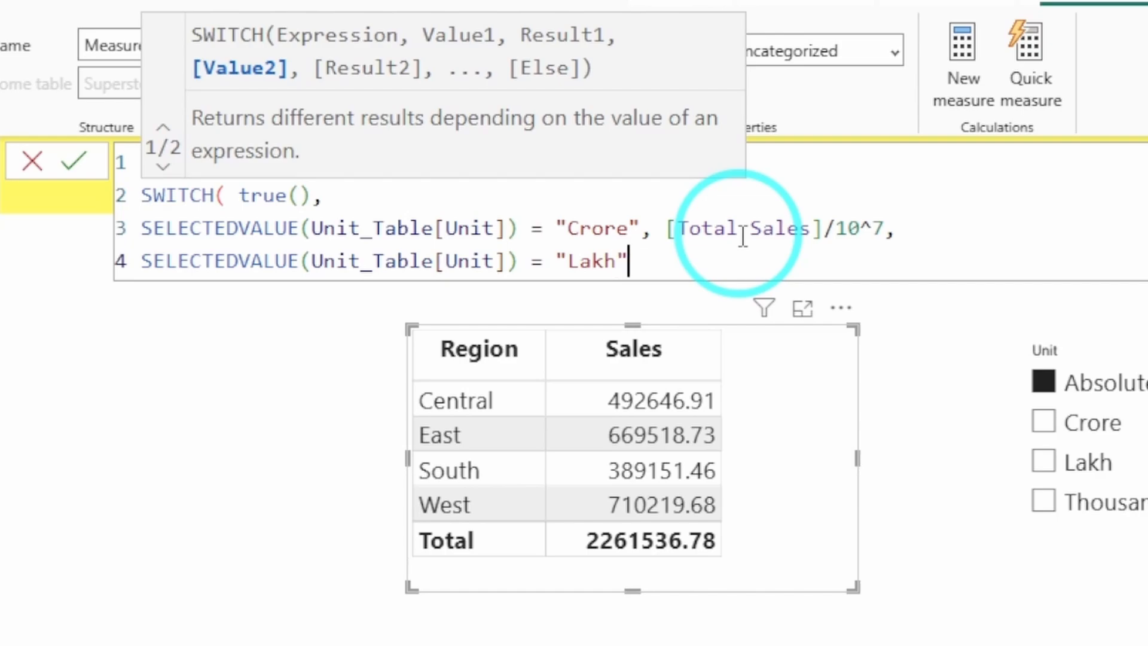
{"action": "type", "text": "otal"}
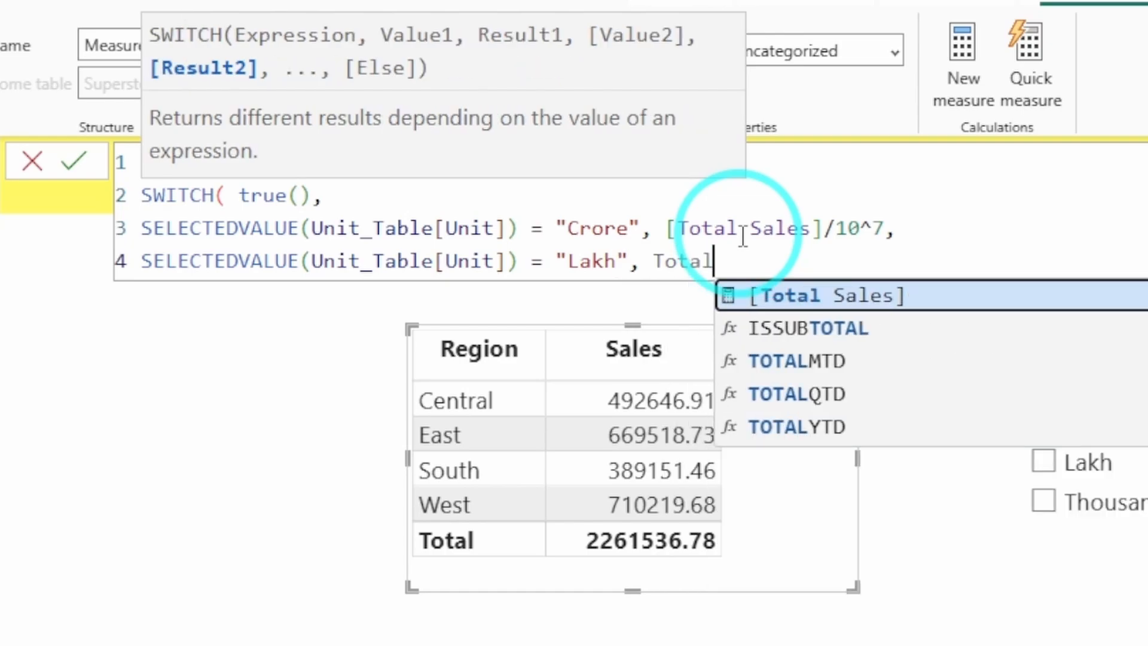
{"action": "key", "text": "Tab"}
{"action": "type", "text": "/"}
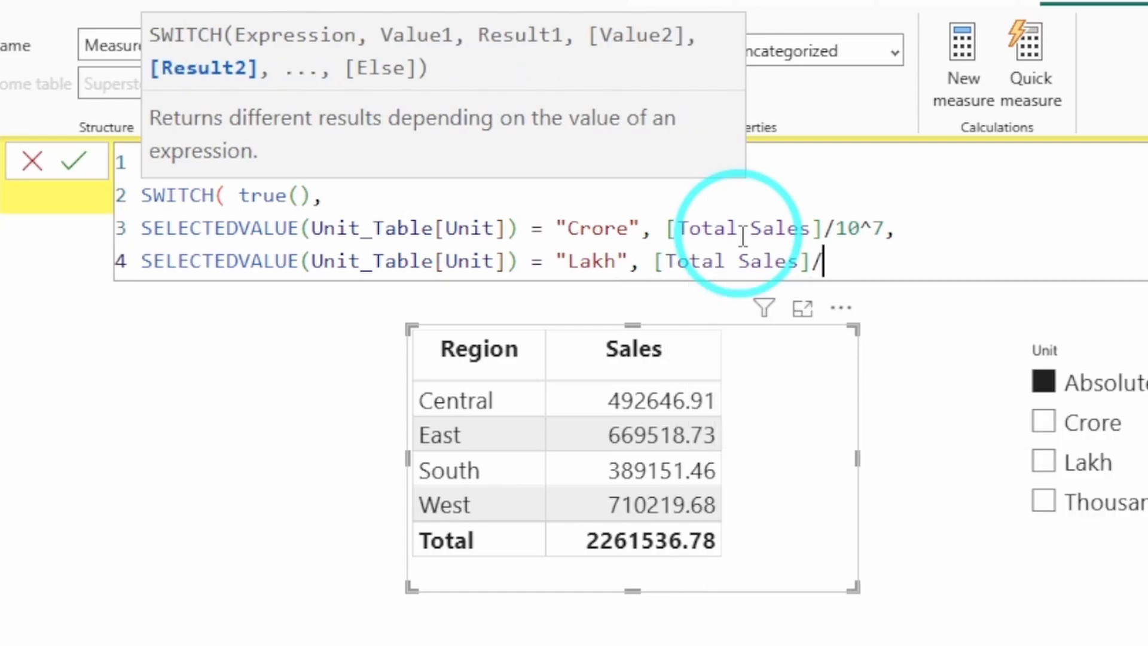
{"action": "type", "text": "10^5"}
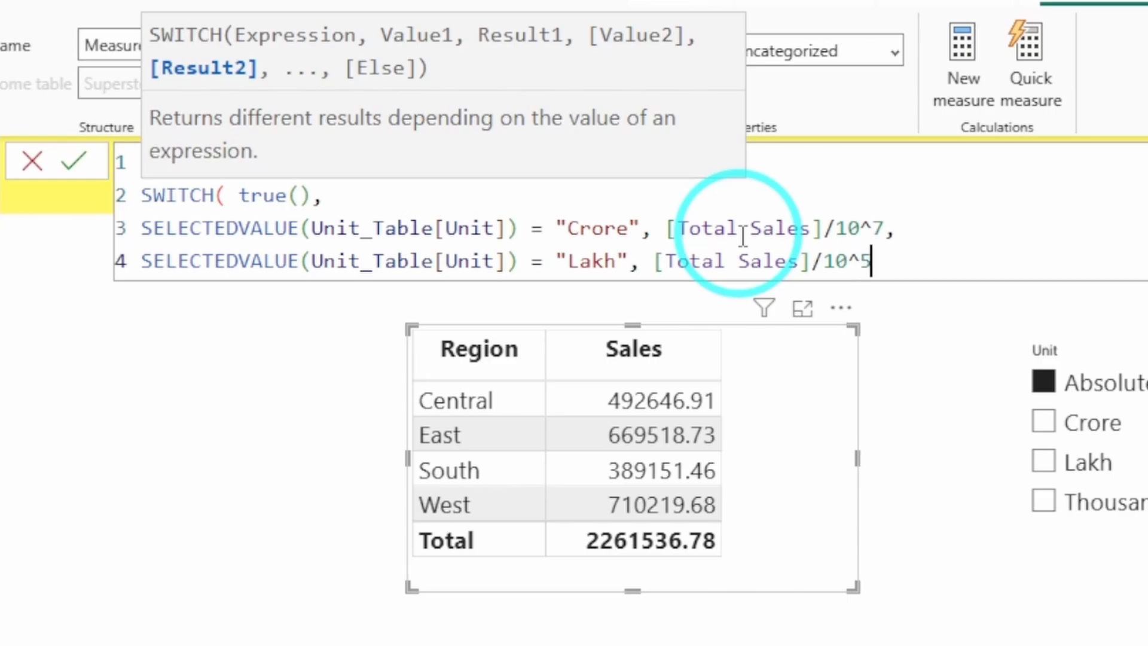
{"action": "type", "text": ","}
{"action": "key", "text": "Return"}
Start the third SWITCH condition with SELECTEDVALUE on the column Unit_Table[Unit]
{"action": "type", "text": "SLEC"}
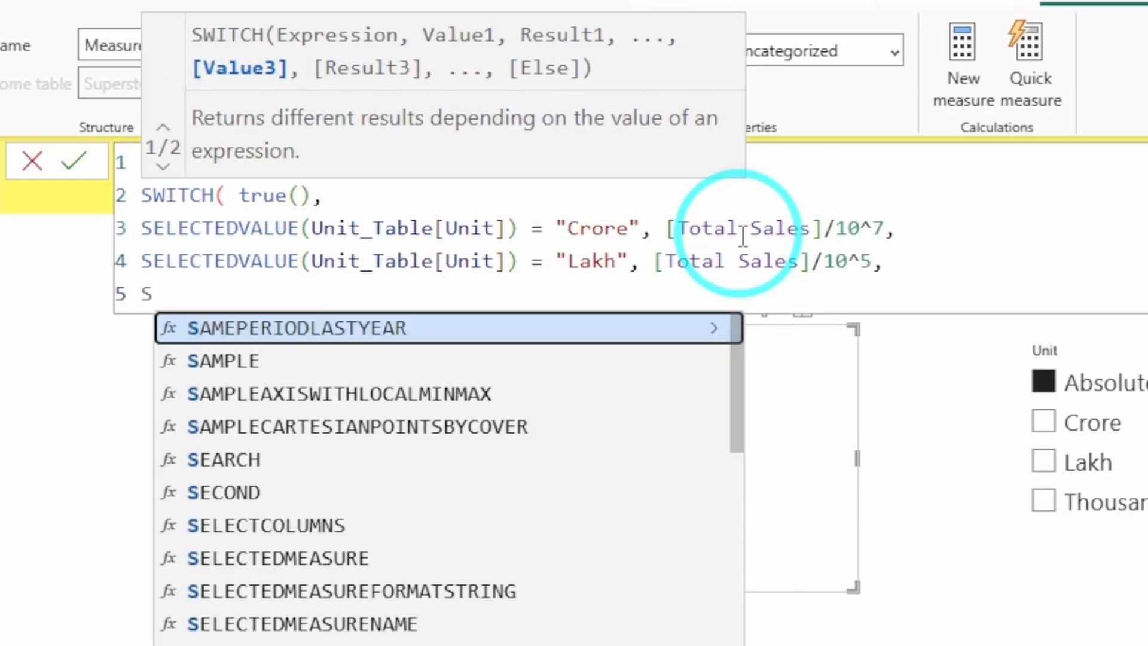
{"action": "key", "text": "BackSpace"}
{"action": "key", "text": "BackSpace"}
{"action": "key", "text": "BackSpace"}
{"action": "type", "text": "ELECT"}
{"action": "key", "text": "Down"}
{"action": "key", "text": "Down"}
{"action": "key", "text": "Down"}
{"action": "key", "text": "Down"}
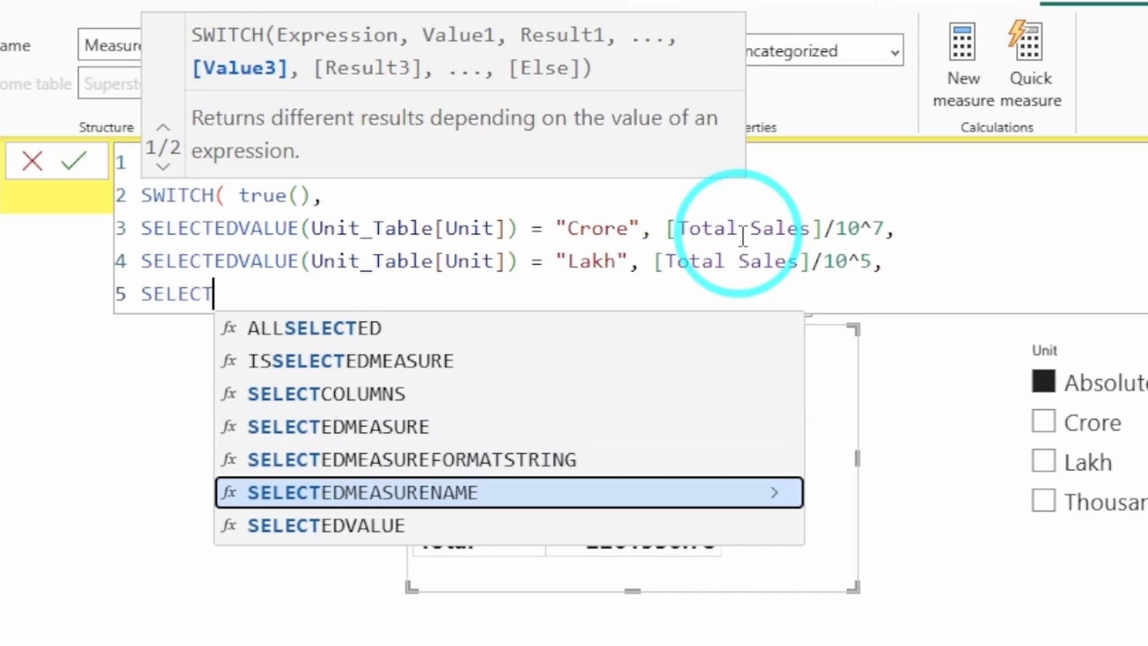
{"action": "key", "text": "Tab"}
{"action": "type", "text": "Unit_Tab"}
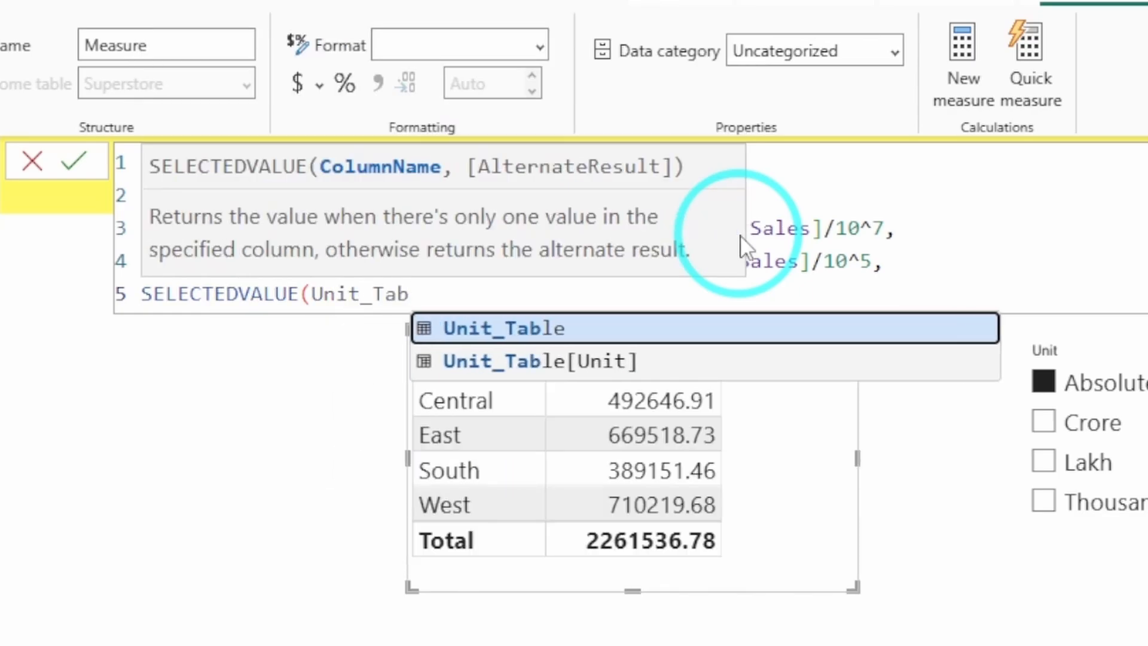
{"action": "key", "text": "Down"}
{"action": "key", "text": "Tab"}
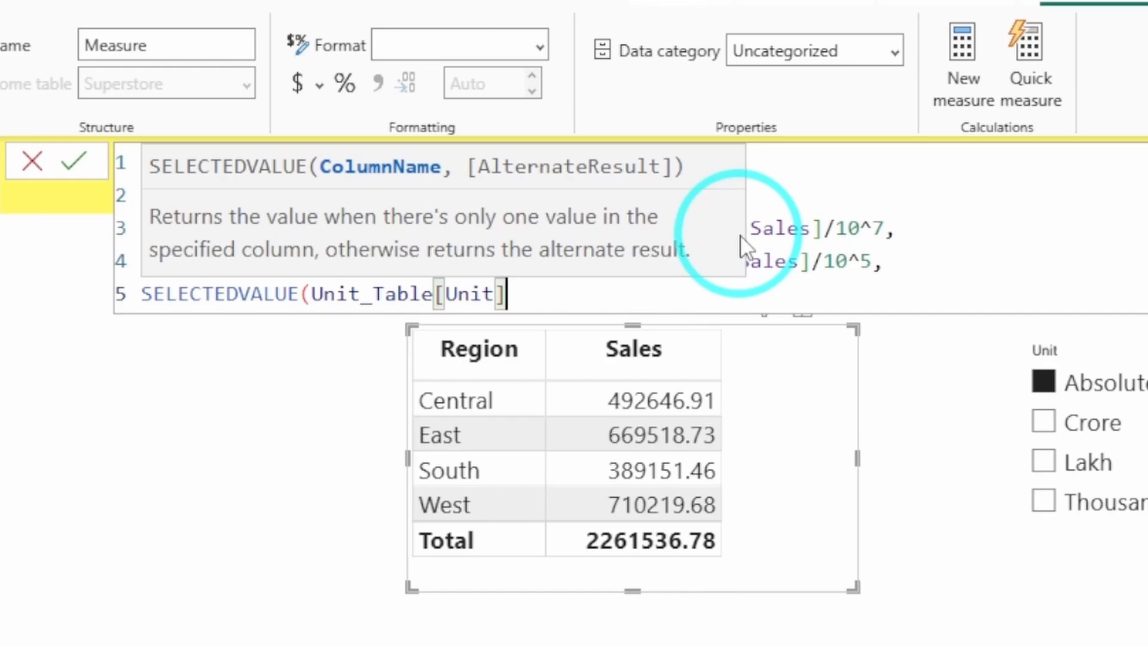
Complete the third condition as equal to "Thousand" with the result [Total Sales]/10^3, and start a new line
{"action": "type", "text": ") +"}
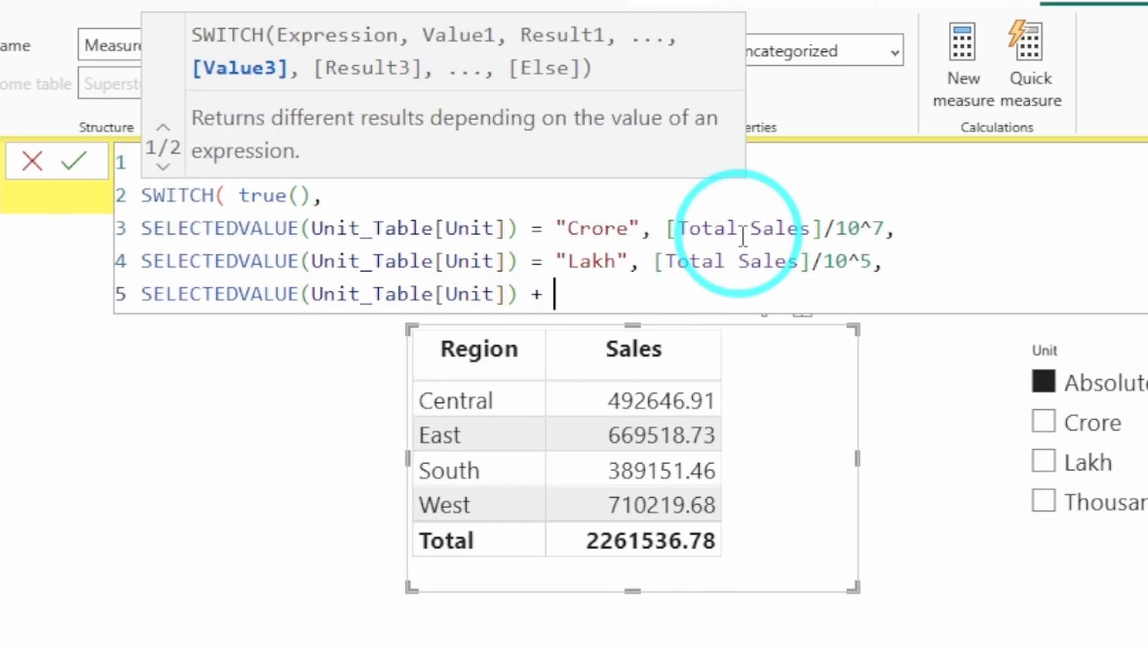
{"action": "key", "text": "BackSpace"}
{"action": "type", "text": "= \""}
{"action": "type", "text": "Thousand"}
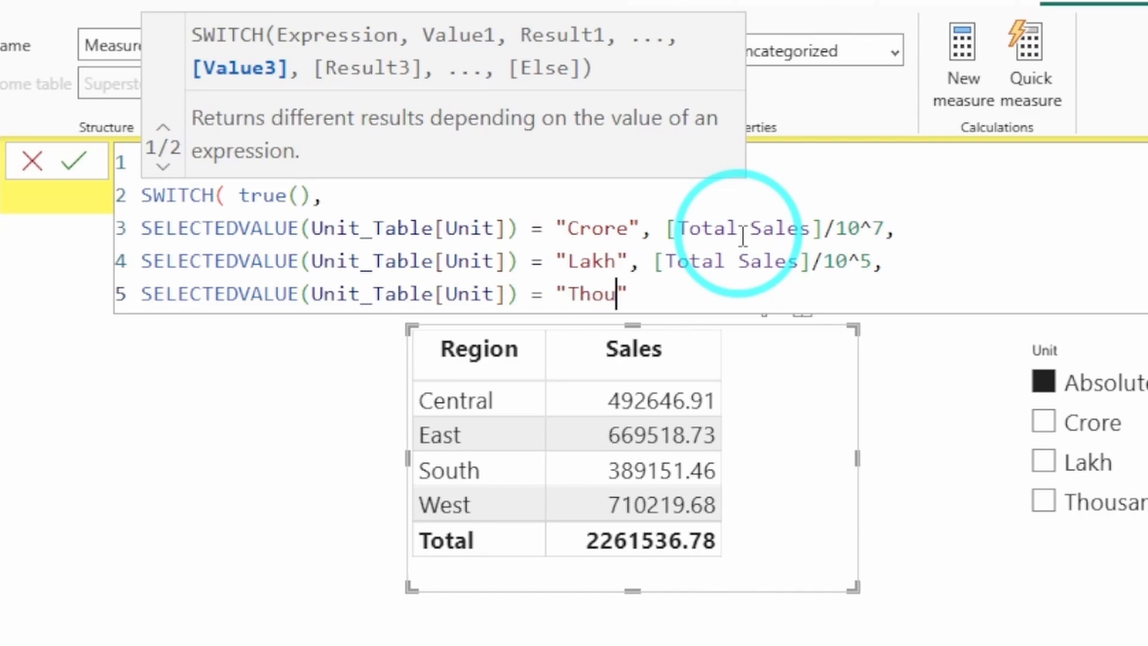
{"action": "type", "text": "\", Tota"}
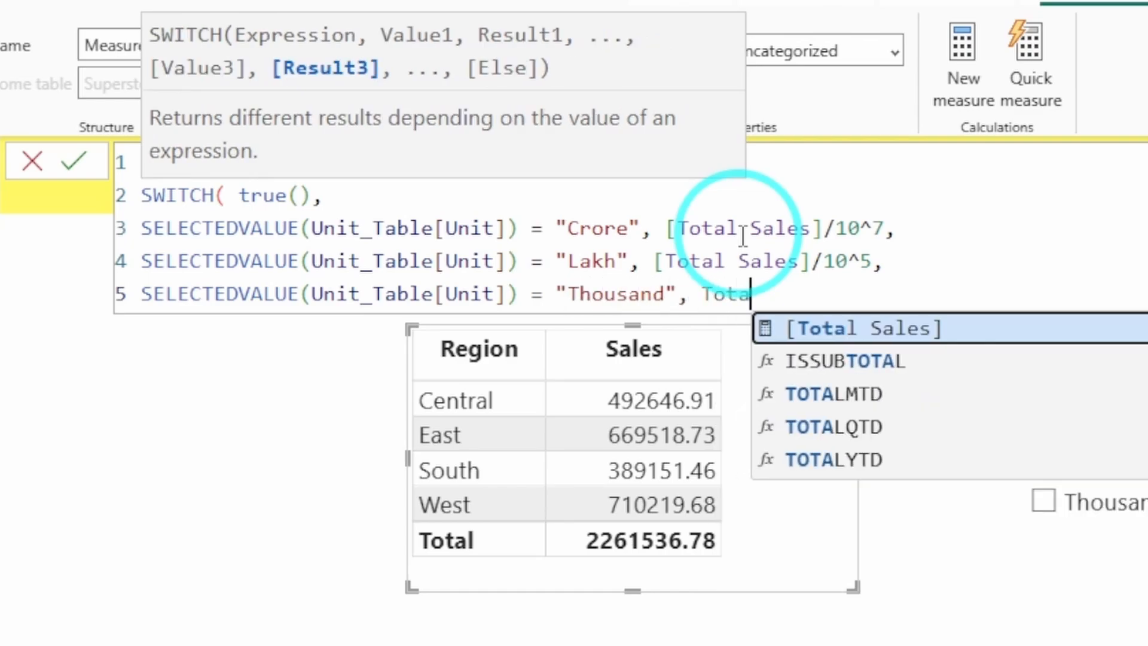
{"action": "key", "text": "Tab"}
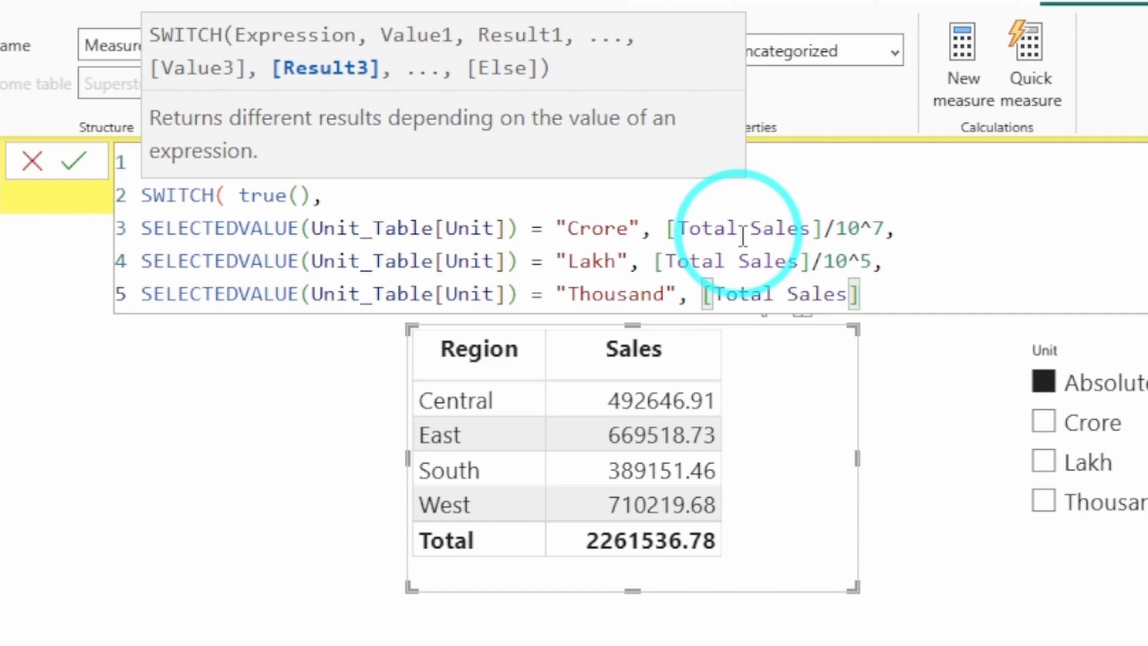
{"action": "type", "text": "/10"}
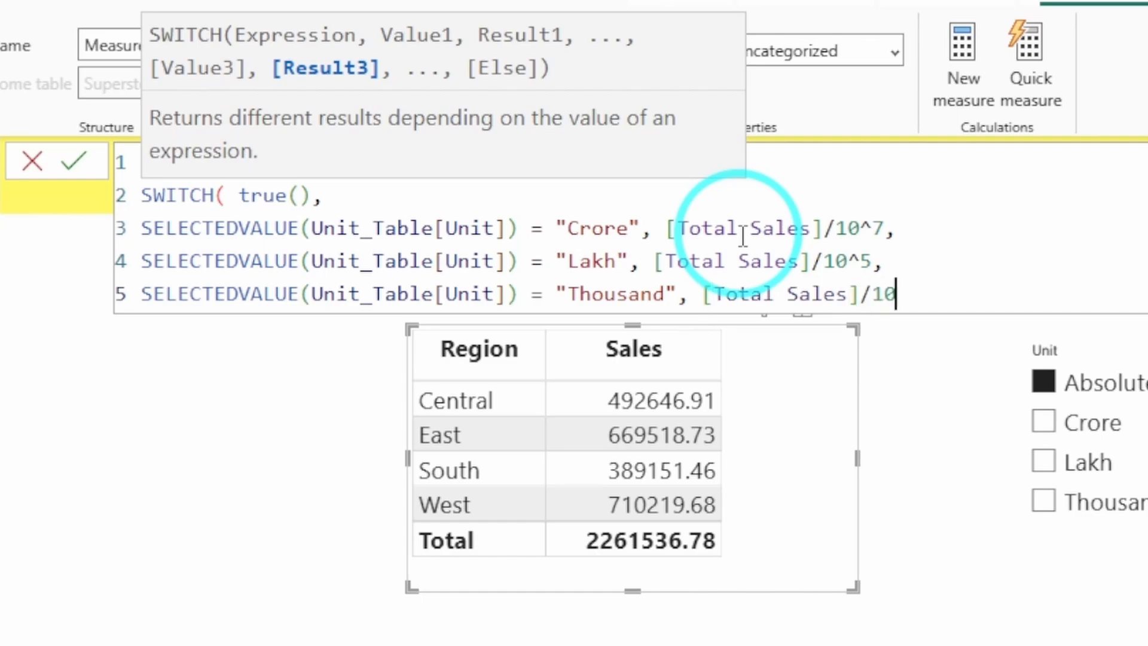
{"action": "type", "text": "^3,"}
{"action": "key", "text": "Return"}
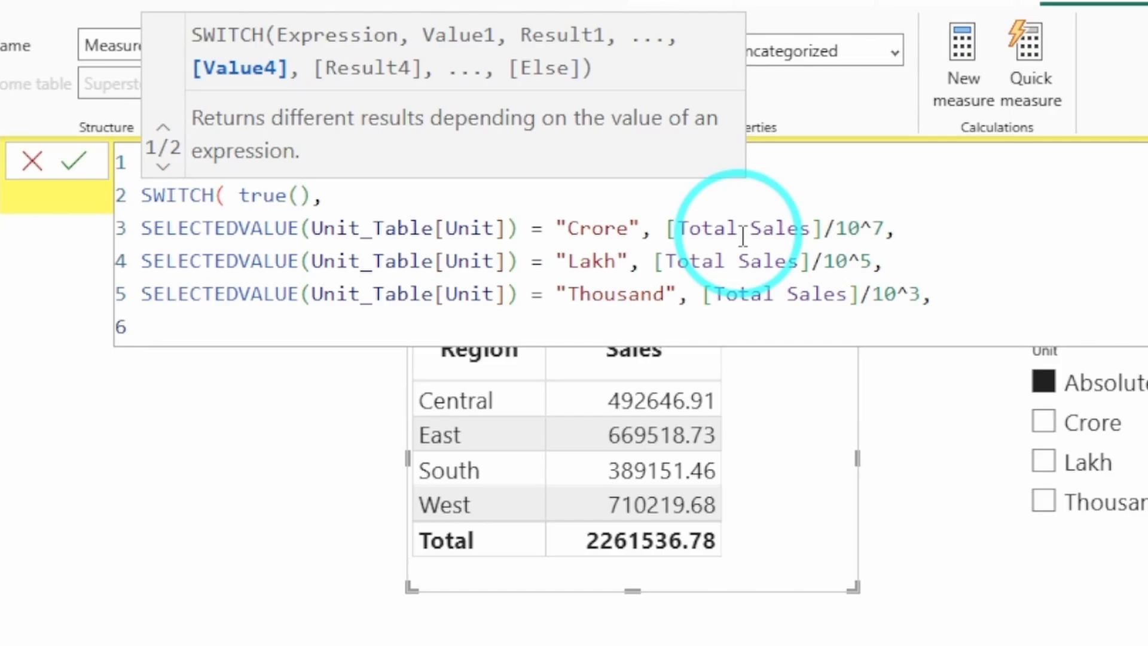
Start the fourth SWITCH condition with SELECTEDVALUE on the column Unit_Table[Unit]
{"action": "type", "text": "SEL"}
{"action": "key", "text": "Down"}
{"action": "key", "text": "Down"}
{"action": "key", "text": "Down"}
{"action": "key", "text": "Down"}
{"action": "key", "text": "Down"}
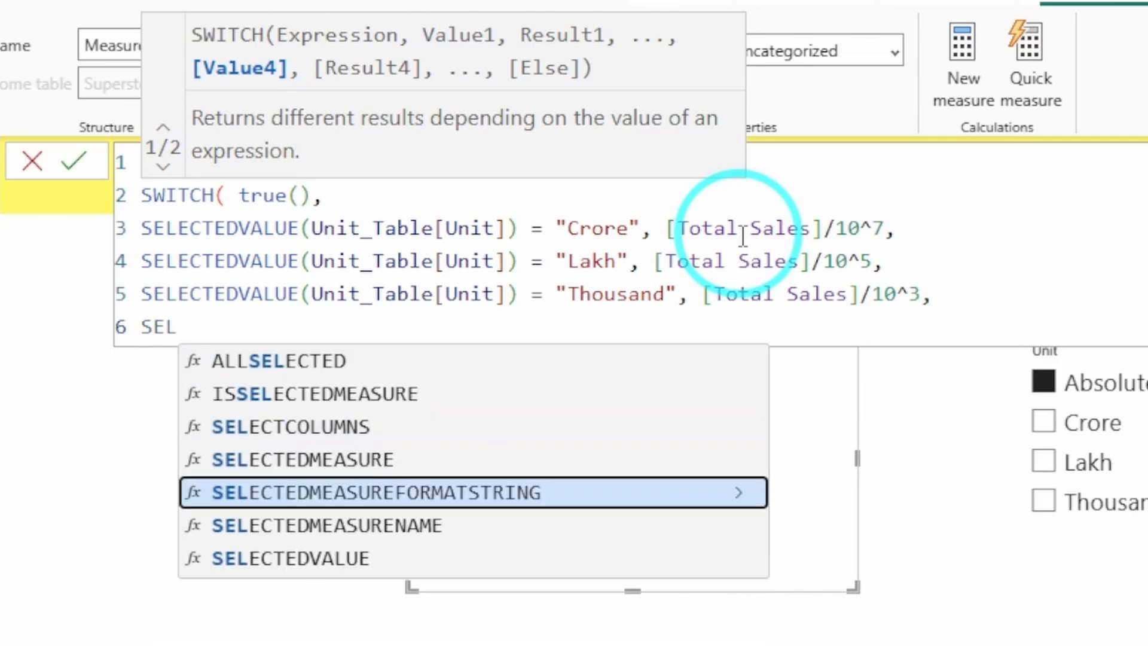
{"action": "key", "text": "Tab"}
{"action": "type", "text": "Unit"}
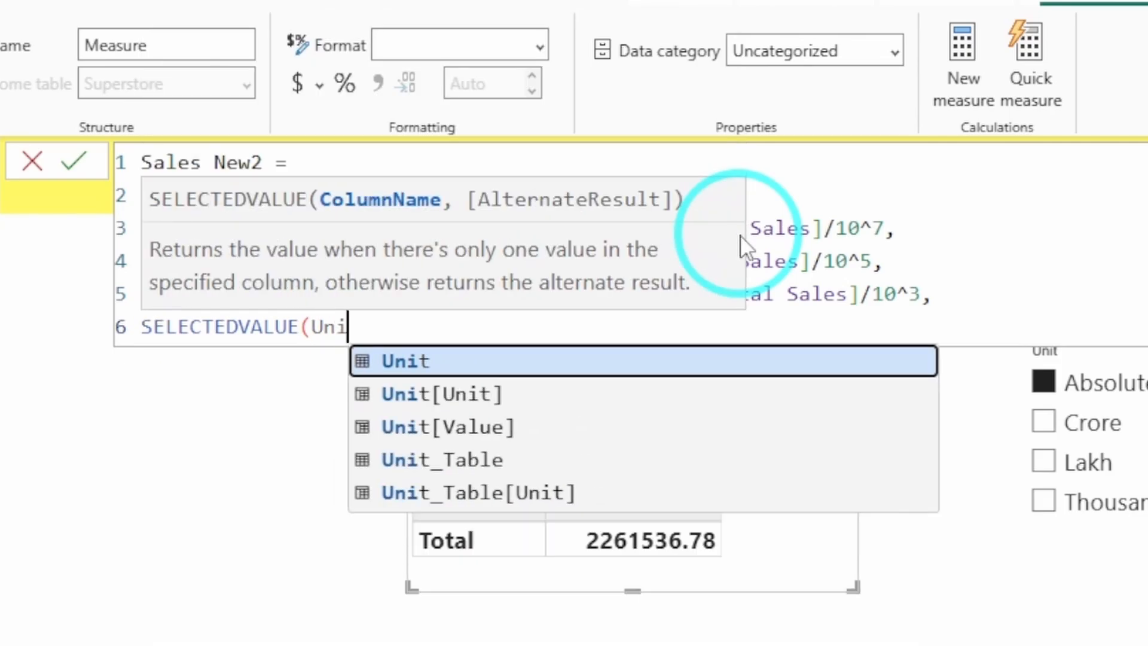
{"action": "key", "text": "Down"}
{"action": "key", "text": "Down"}
{"action": "key", "text": "Down"}
{"action": "key", "text": "Tab"}
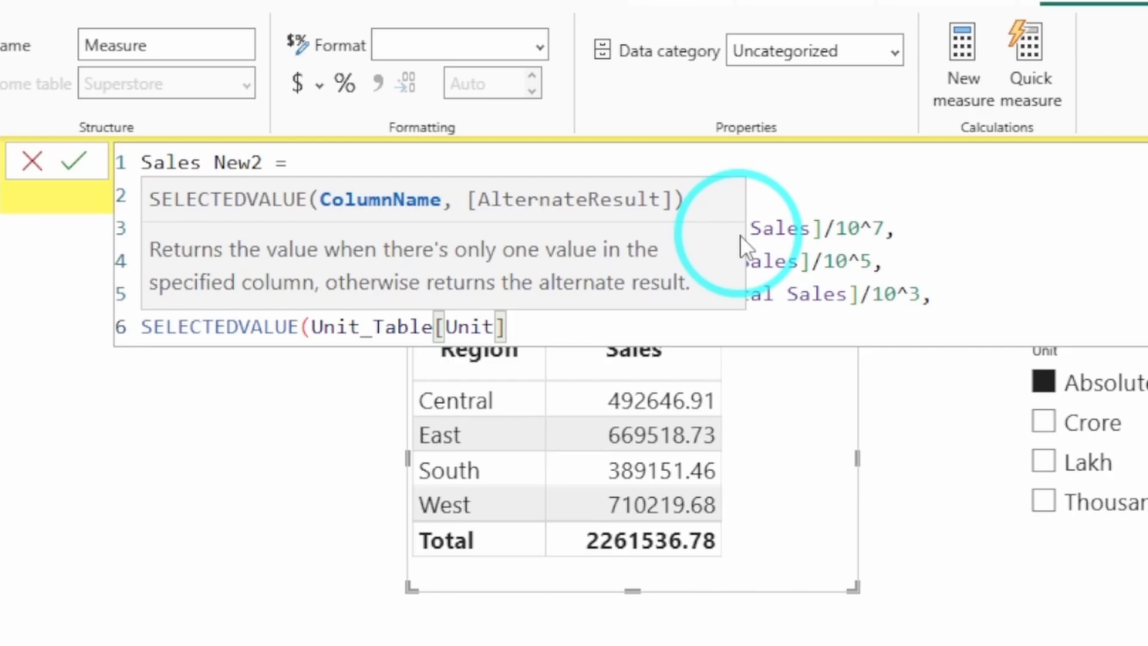
Complete the fourth condition as equal to "Absolute" with the result [Total Sales], close the SWITCH, and commit the Sales New2 measure
{"action": "type", "text": ") = \"\""}
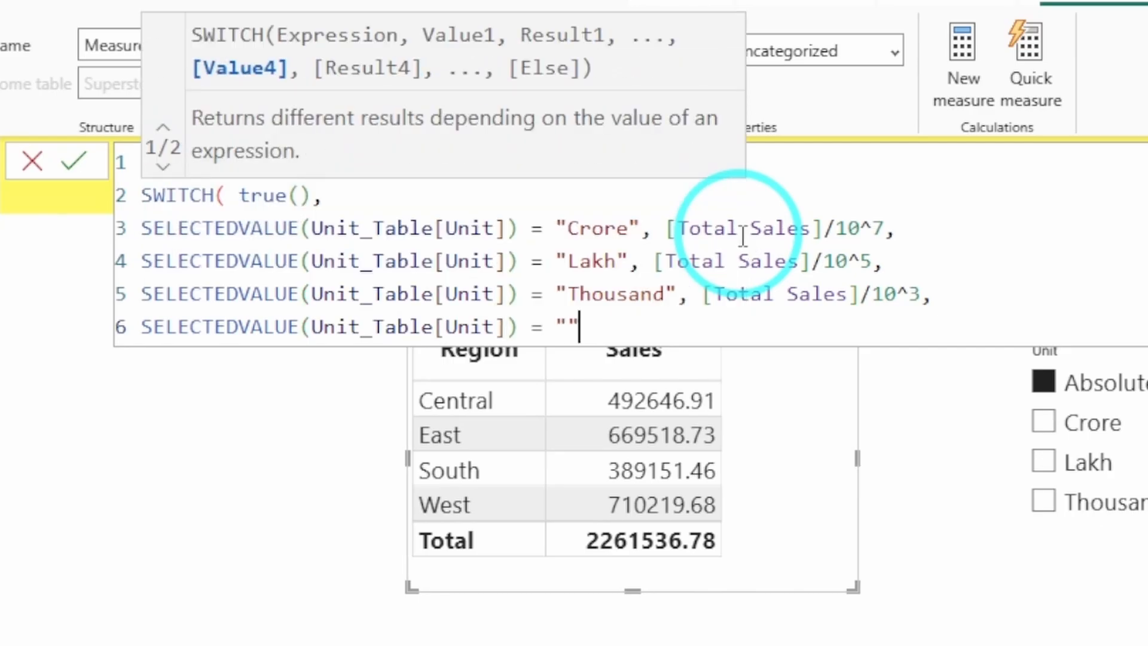
{"action": "key", "text": "Left"}
{"action": "type", "text": "Absolu"}
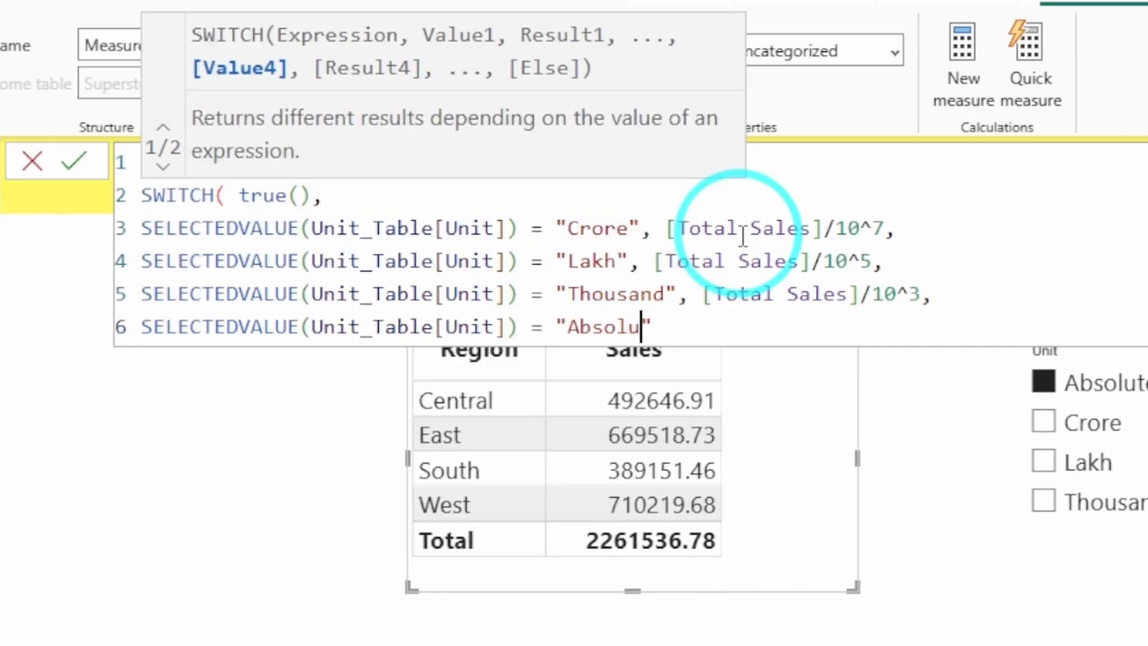
{"action": "type", "text": "te"}
{"action": "key", "text": "Right"}
{"action": "type", "text": ", [T"}
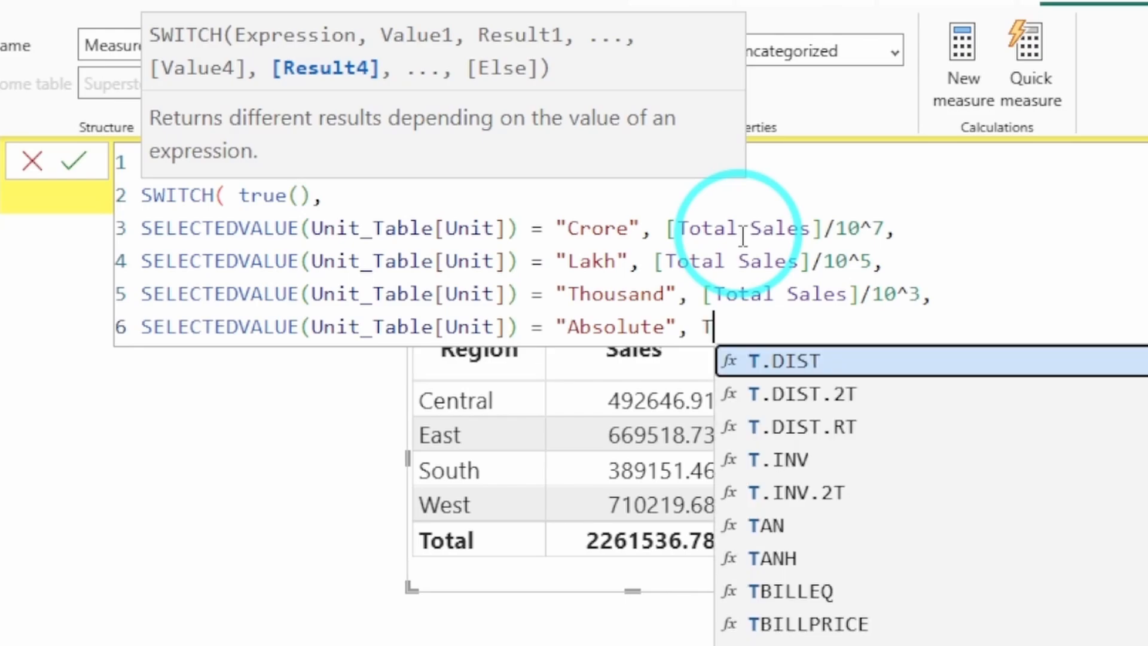
{"action": "type", "text": "otal"}
{"action": "key", "text": "Tab"}
{"action": "type", "text": ")"}
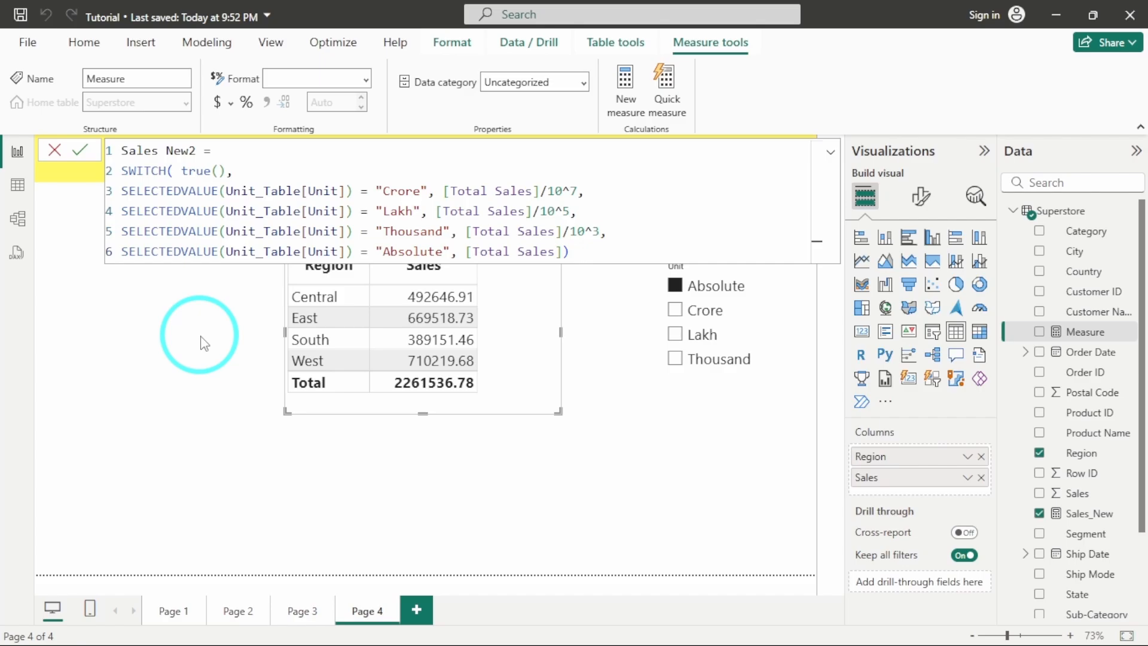
{"action": "left_click", "coordinate": [203, 344]}
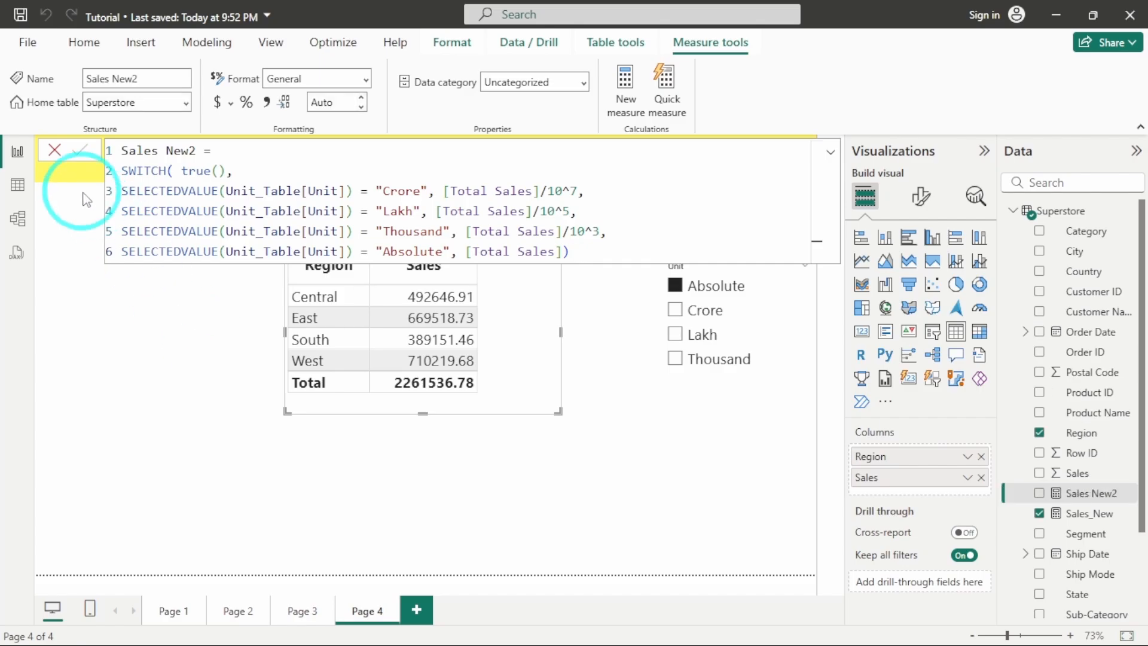
{"action": "left_click", "coordinate": [47, 144]}
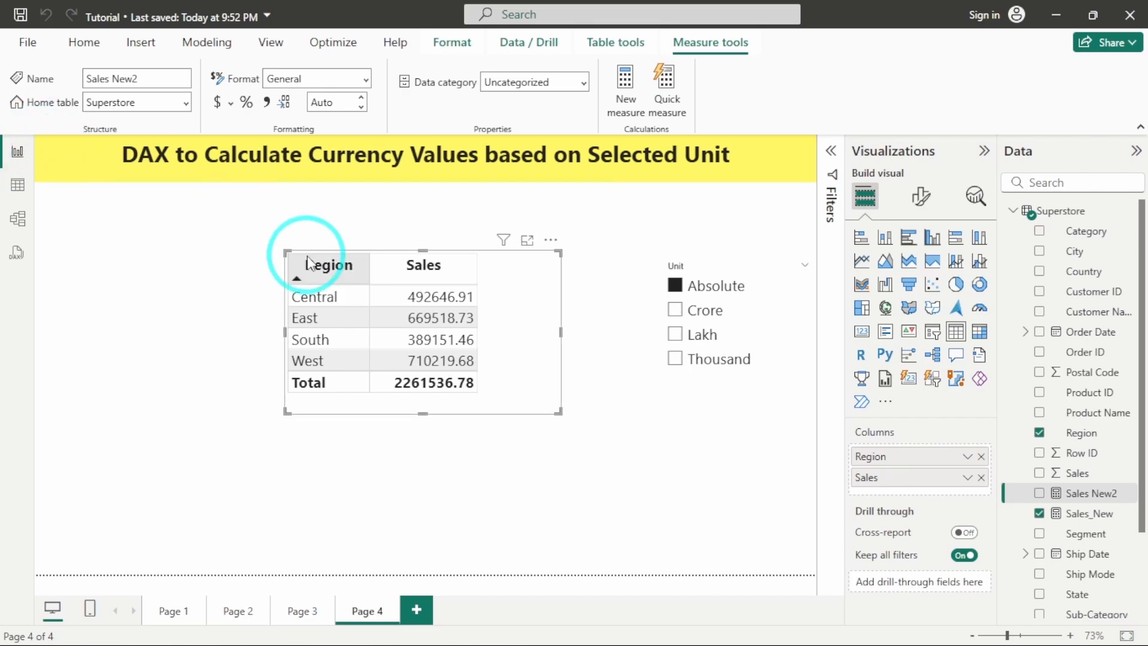
Replace the Sales column in the region table with the Sales New2 measure
{"action": "left_click", "coordinate": [532, 304]}
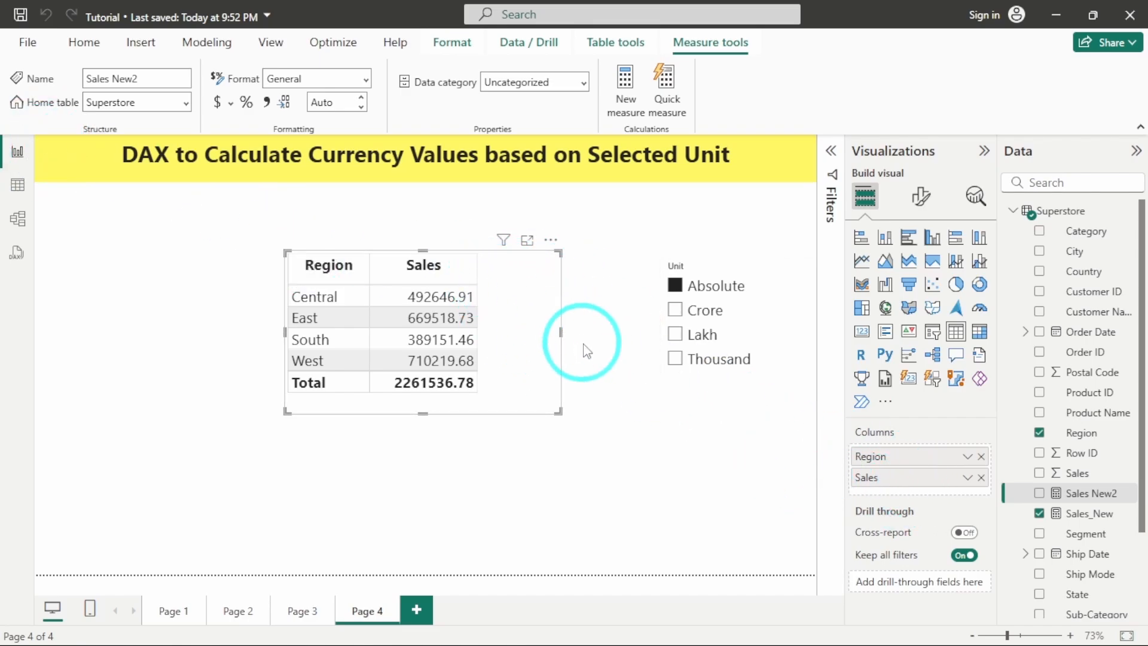
{"action": "left_click", "coordinate": [981, 477]}
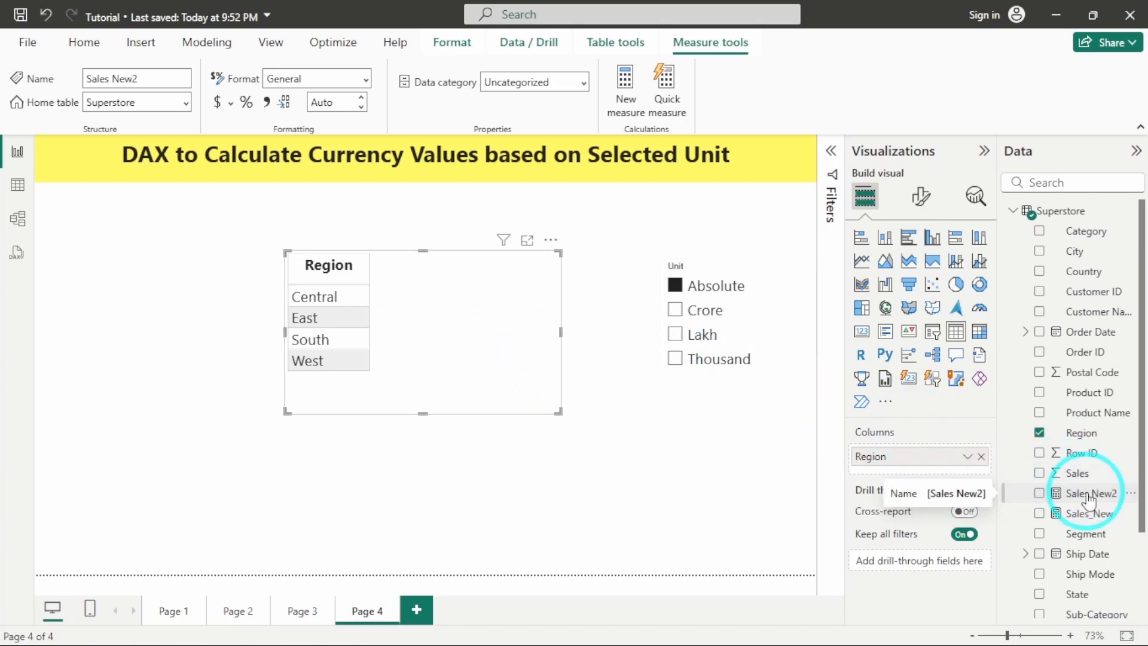
{"action": "left_click_drag", "start_coordinate": [1088, 500], "coordinate": [924, 475]}
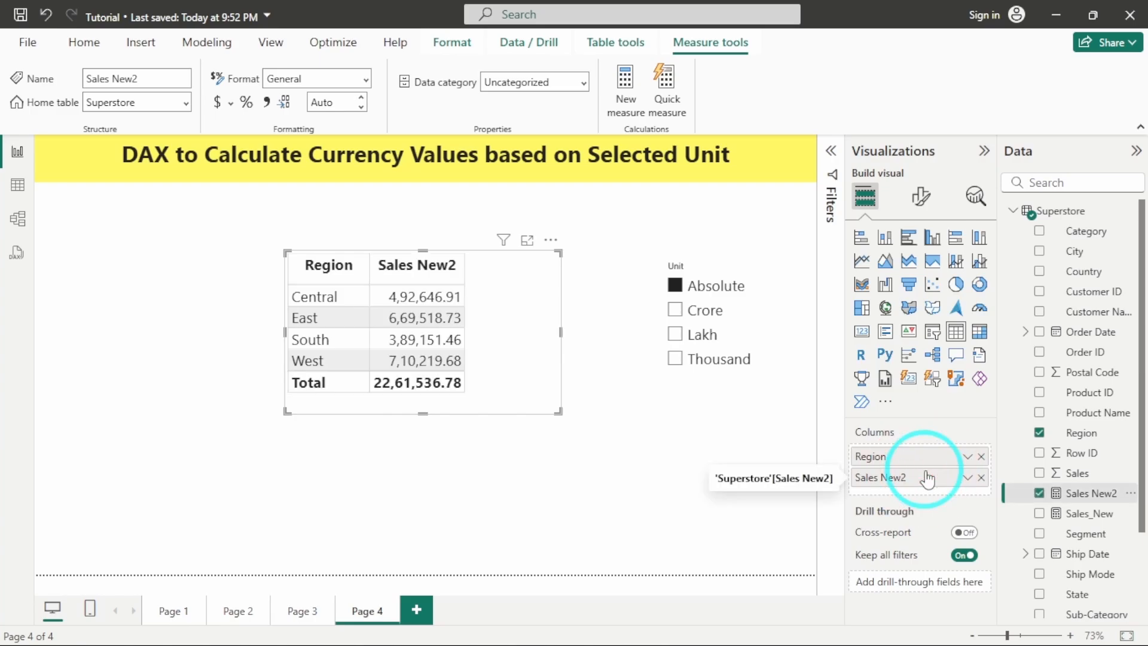
Delete the existing Unit slicer and shift the region table slightly left on the page
{"action": "left_click", "coordinate": [766, 316]}
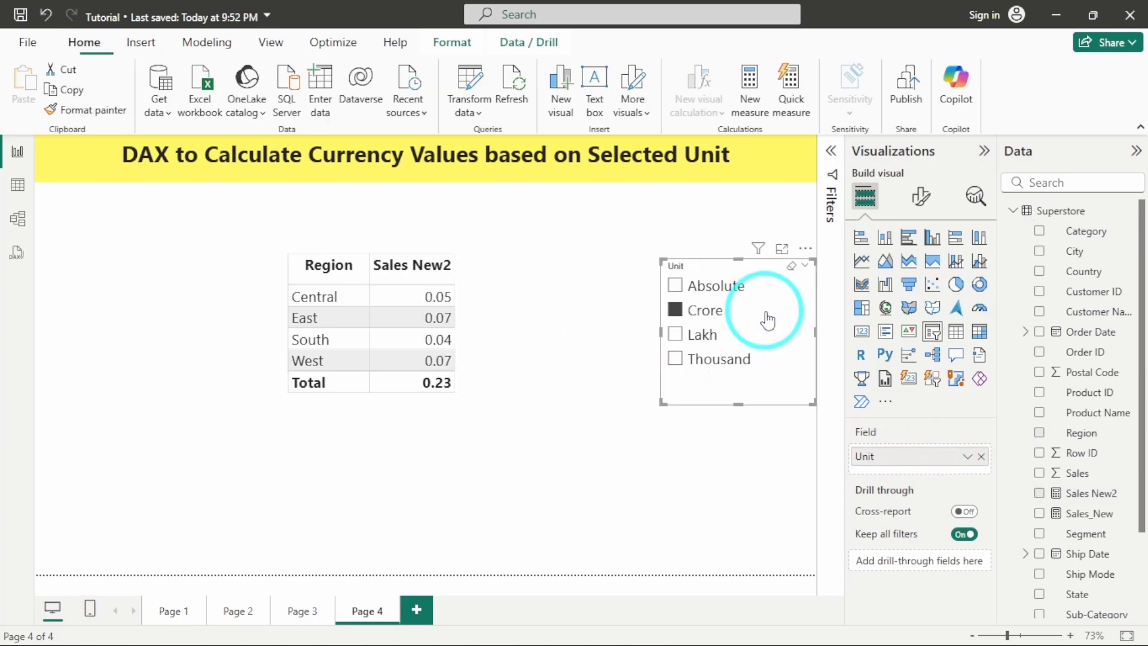
{"action": "key", "text": "Delete"}
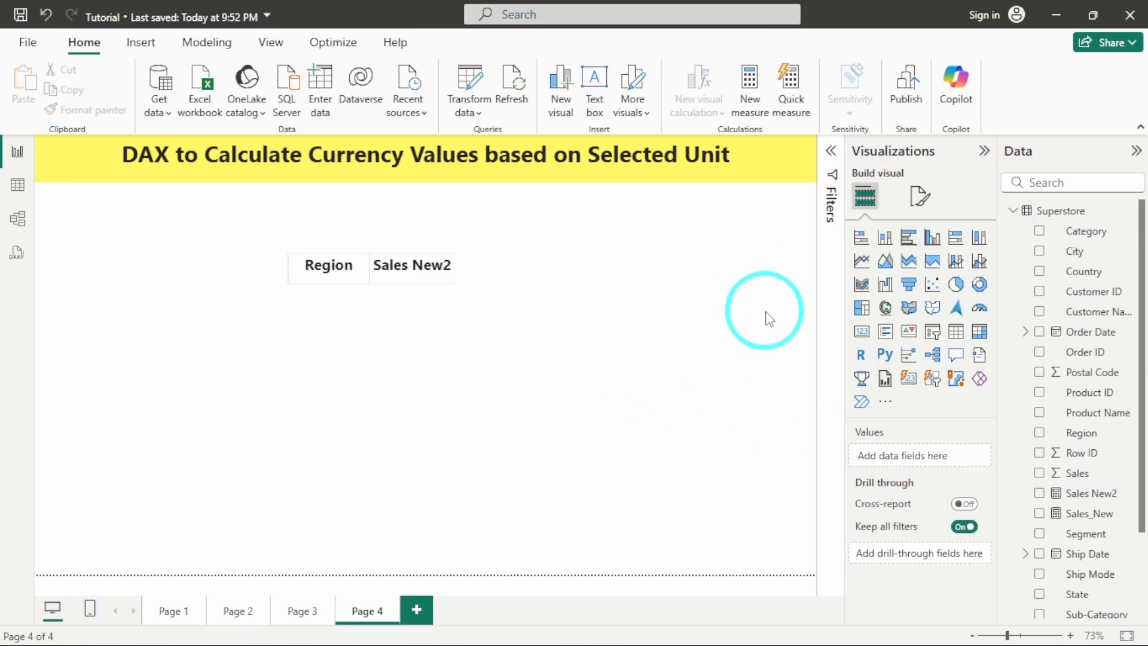
{"action": "left_click", "coordinate": [426, 366]}
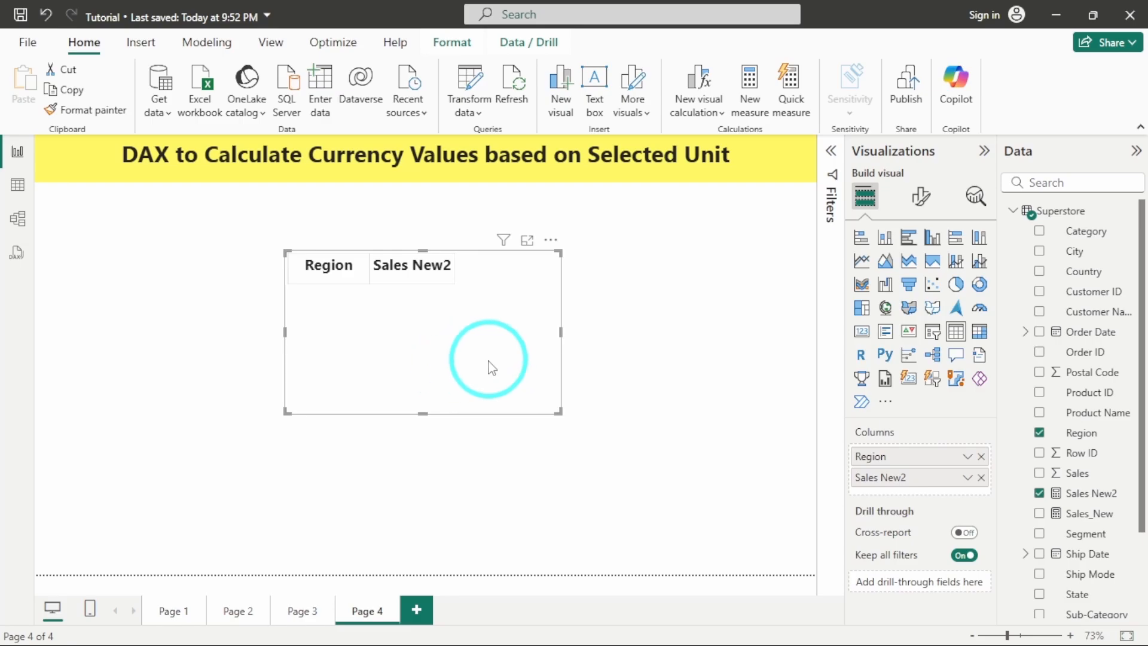
{"action": "left_click_drag", "start_coordinate": [486, 366], "coordinate": [456, 374]}
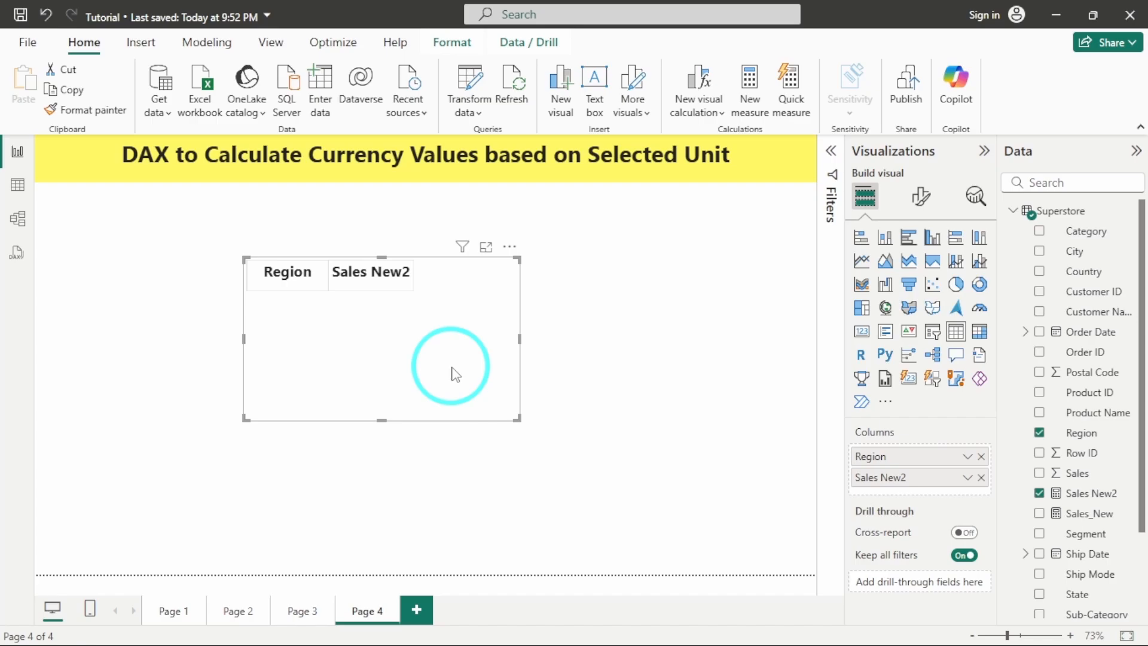
{"action": "left_click", "coordinate": [604, 289]}
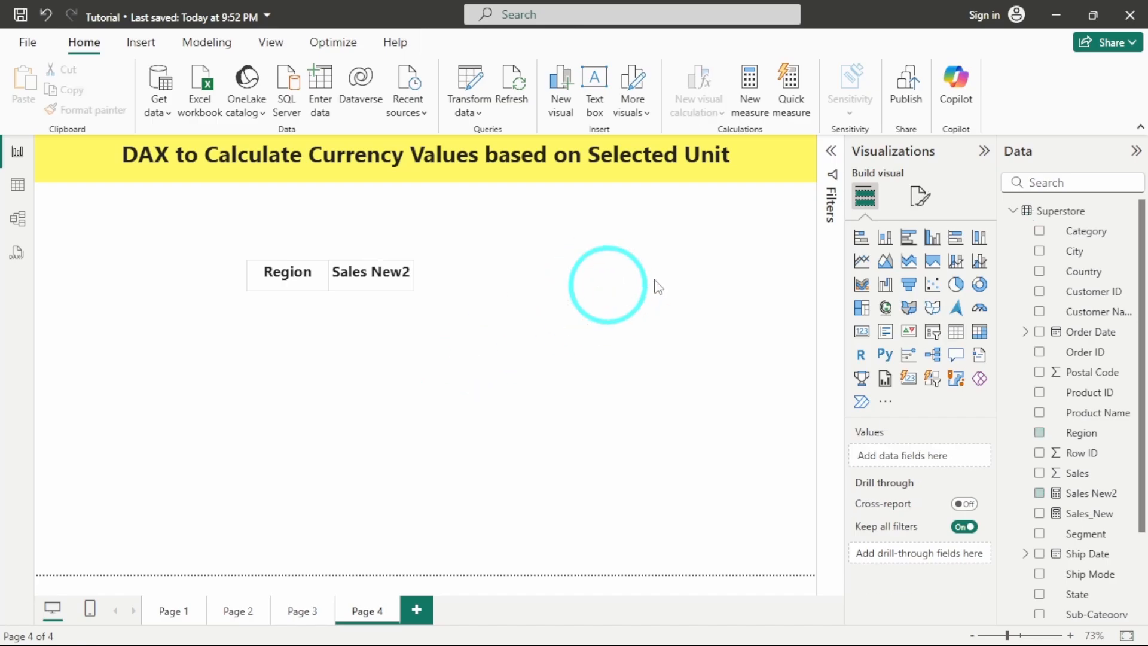
Add a compact slicer to the right of the region table and fill it with the Unit column of Unit_Table
{"action": "left_click", "coordinate": [931, 338]}
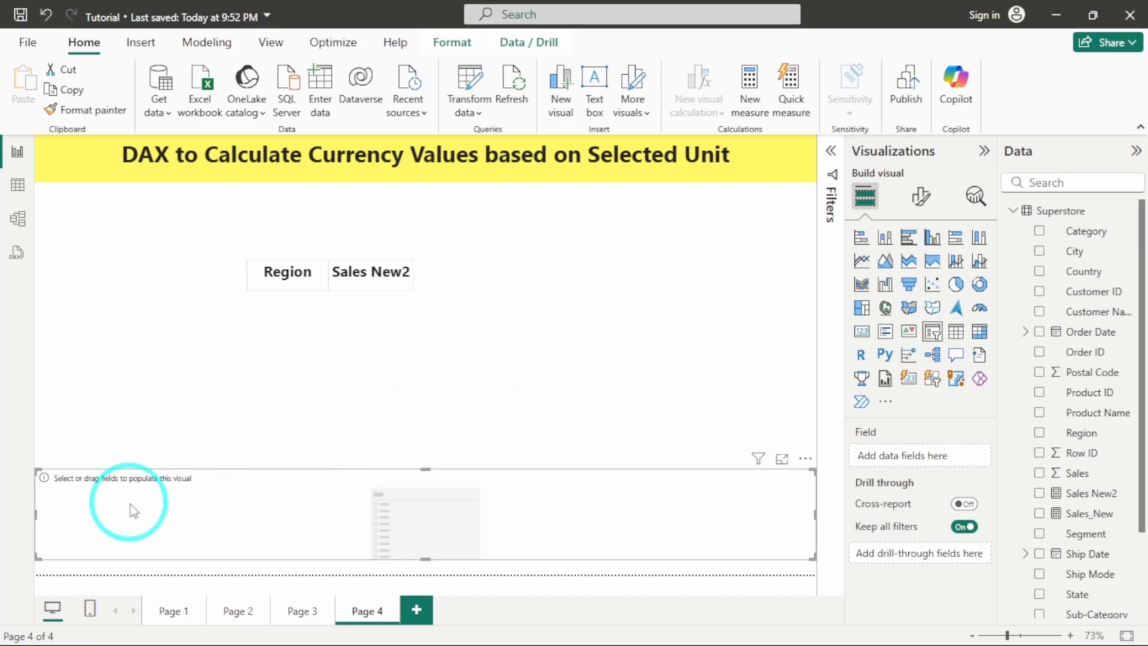
{"action": "left_click_drag", "start_coordinate": [36, 469], "coordinate": [630, 209]}
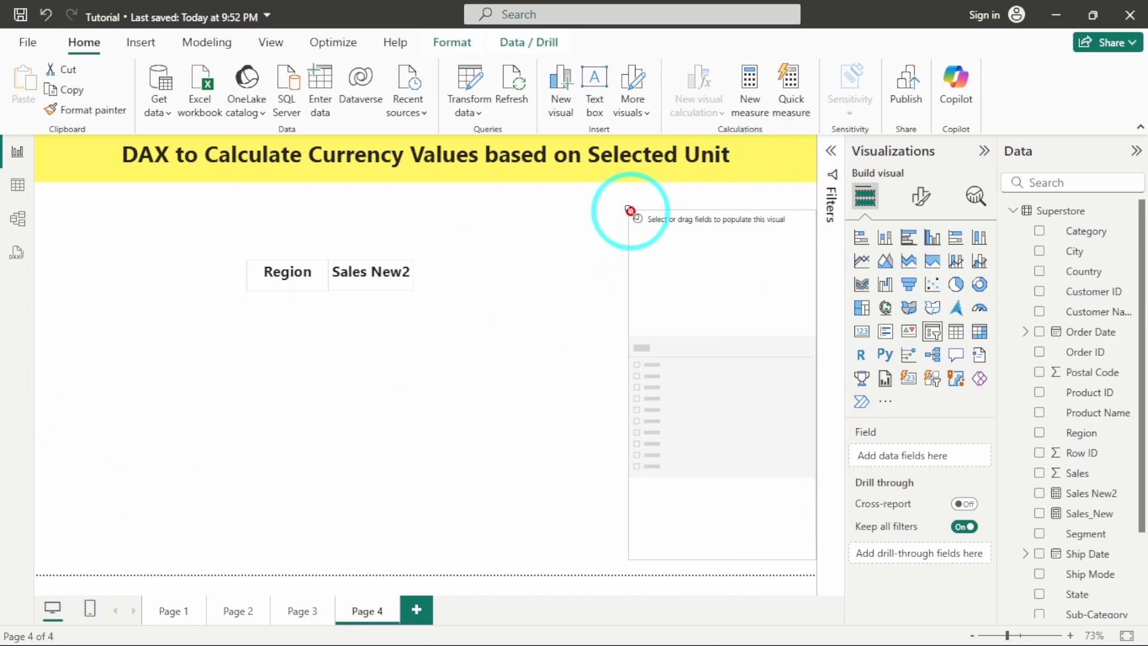
{"action": "left_click_drag", "start_coordinate": [630, 553], "coordinate": [638, 400]}
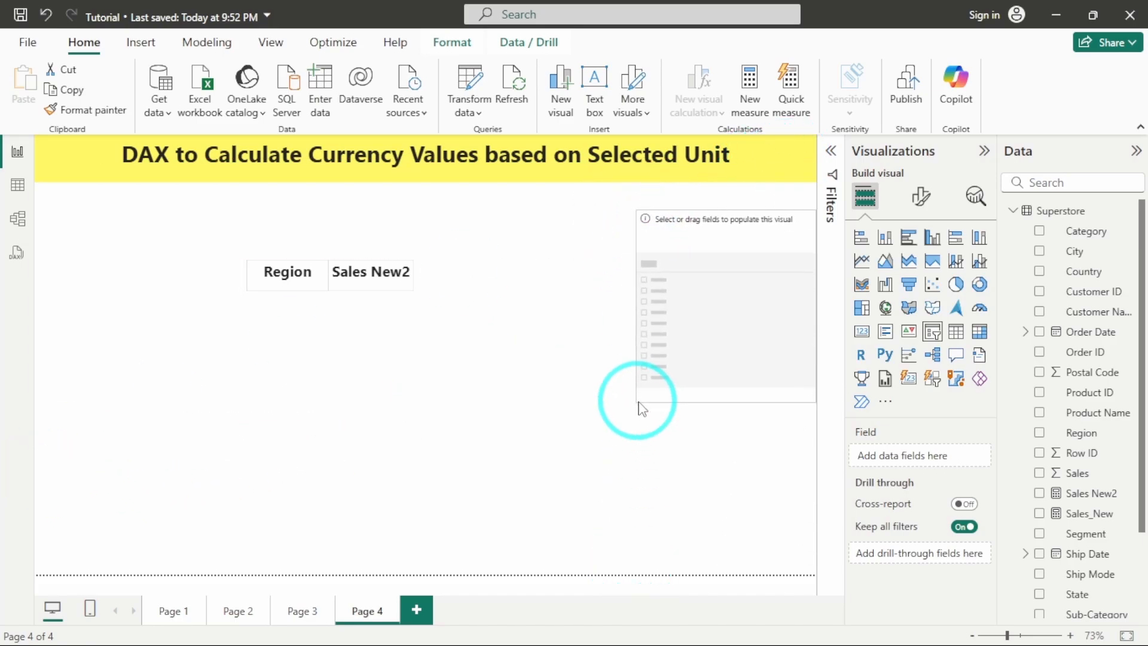
{"action": "scroll", "coordinate": [1117, 520], "scroll_direction": "down", "scroll_amount": 2}
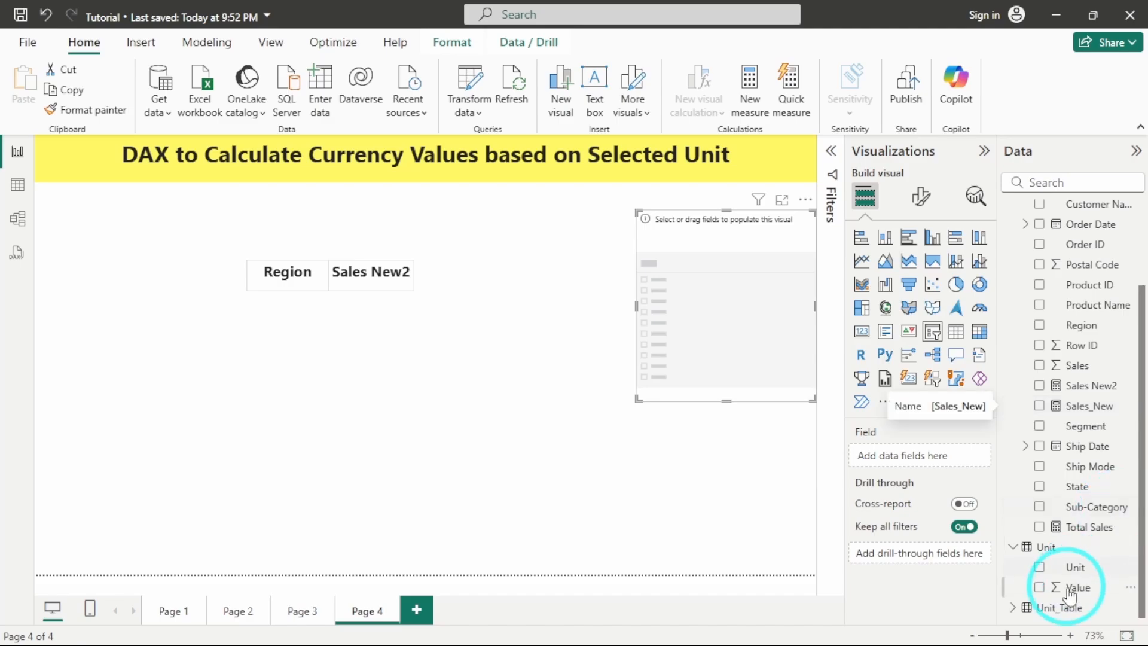
{"action": "left_click", "coordinate": [1014, 608]}
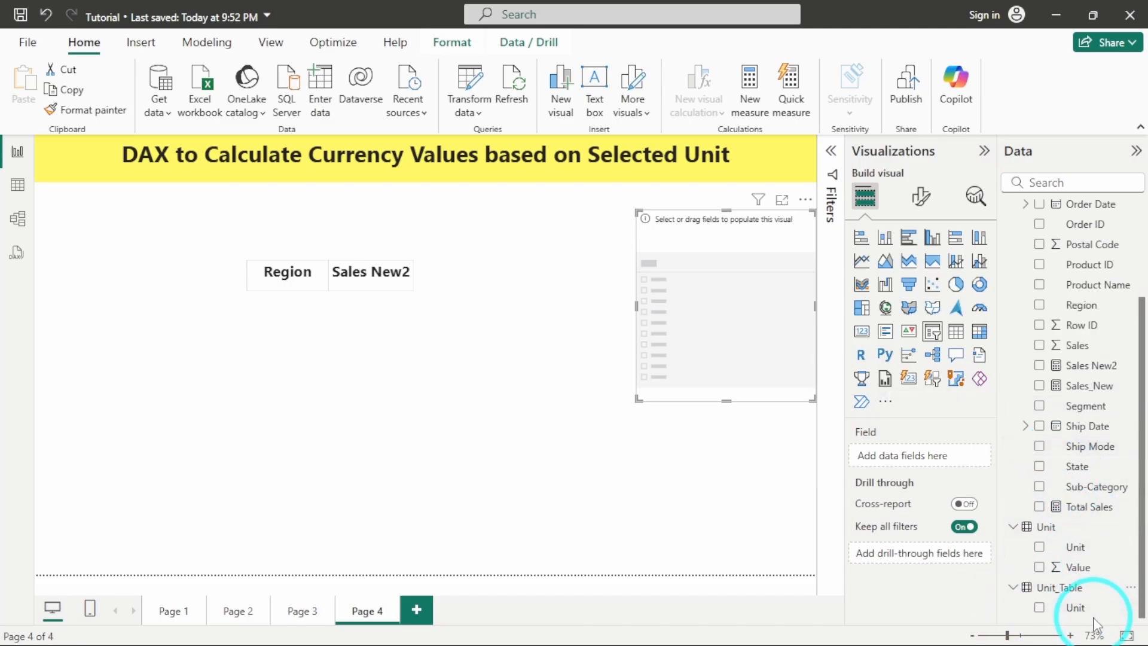
{"action": "left_click_drag", "start_coordinate": [1096, 606], "coordinate": [909, 452]}
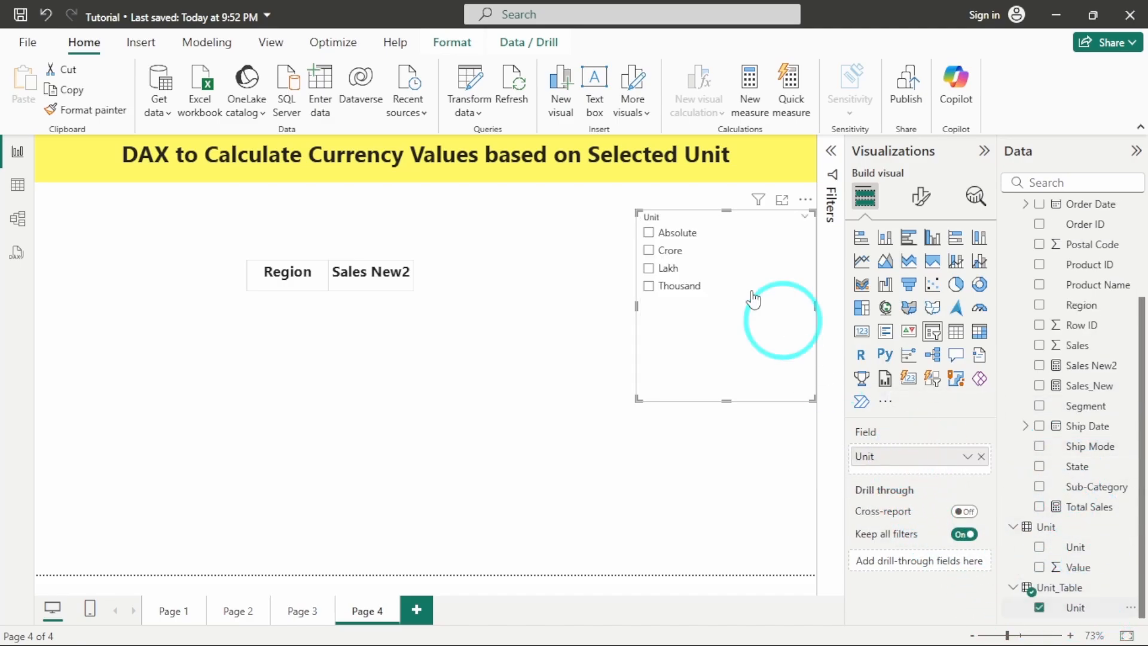
Check the table's sales in each unit by selecting Absolute, Crore, Lakh and Thousand in turn in the new slicer
{"action": "left_click", "coordinate": [670, 239]}
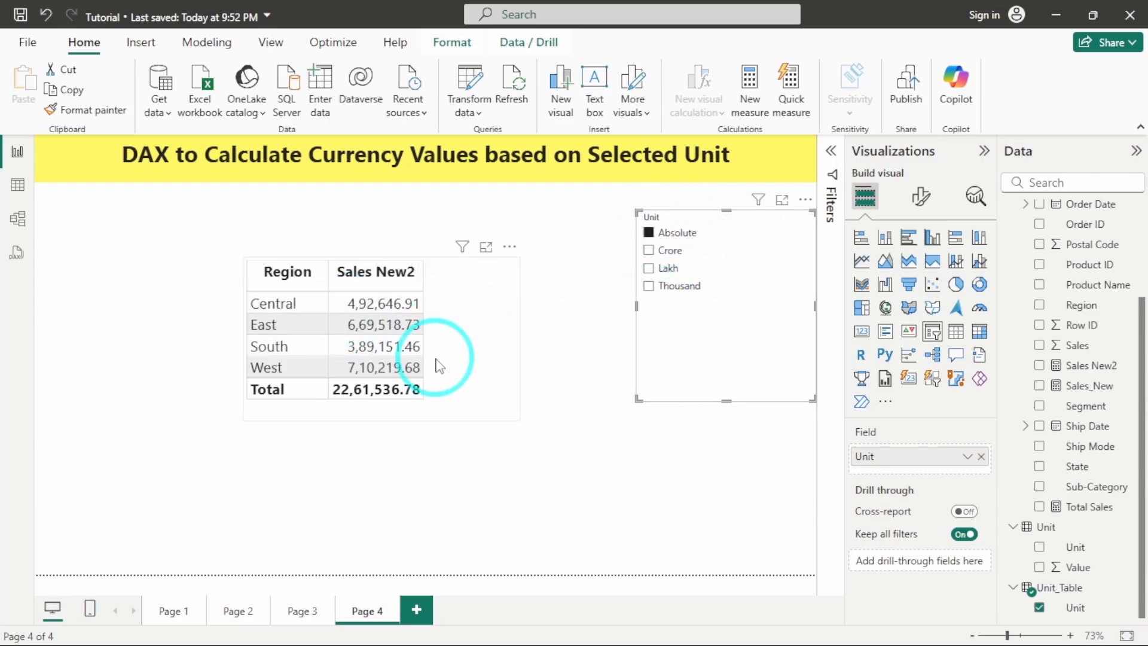
{"action": "left_click", "coordinate": [665, 251]}
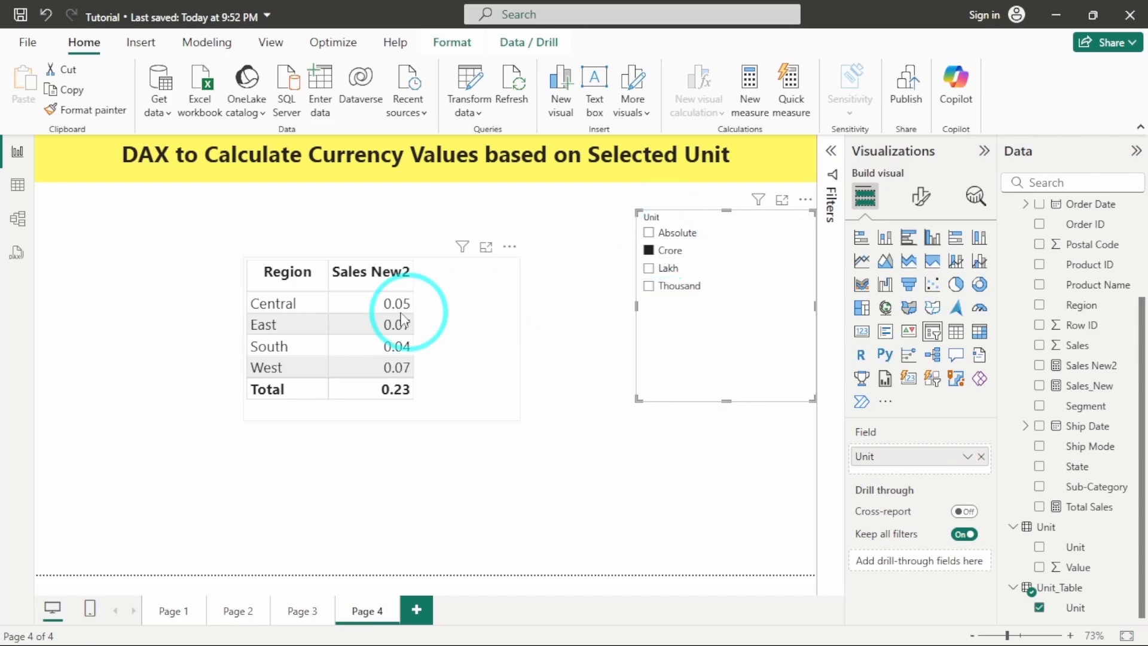
{"action": "left_click", "coordinate": [703, 277]}
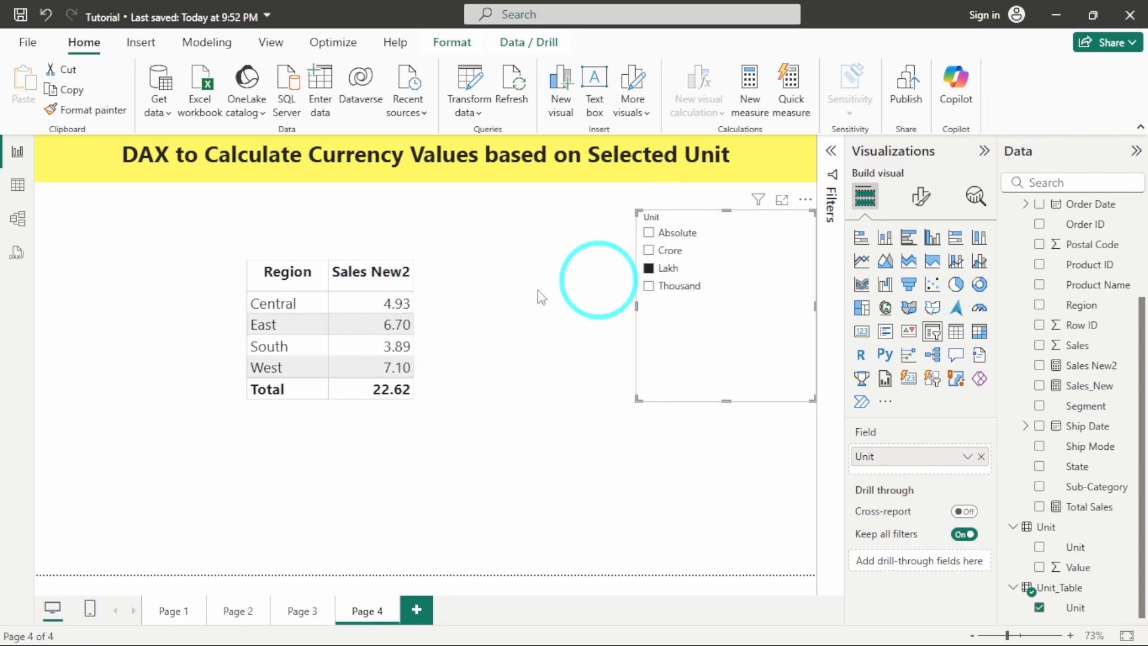
{"action": "left_click", "coordinate": [674, 285]}
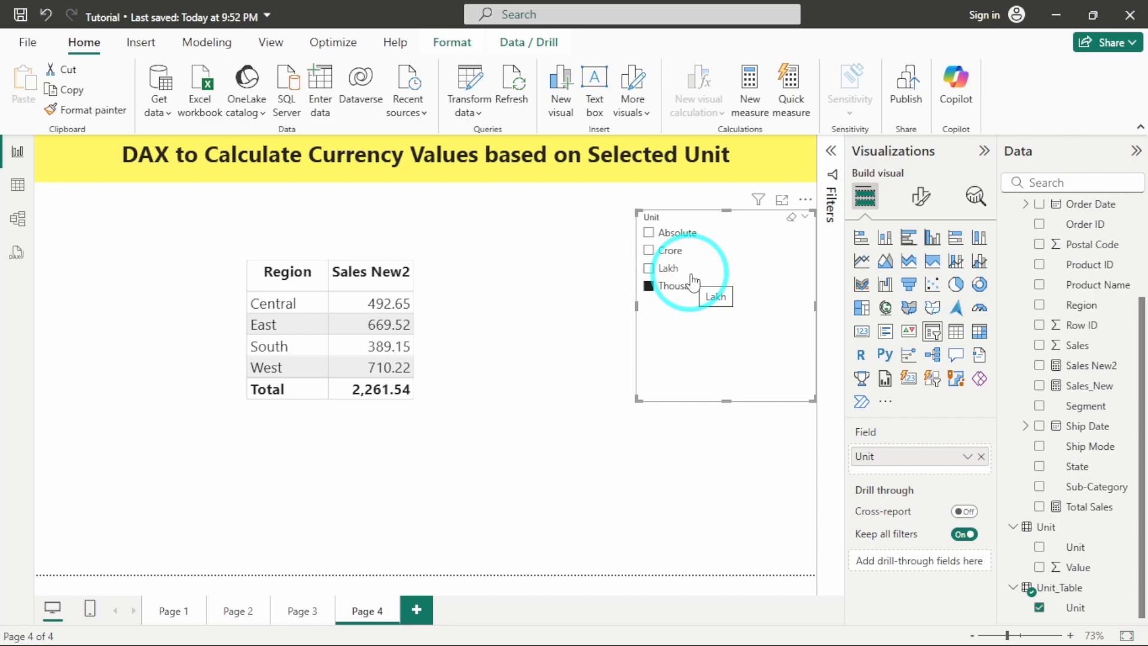
{"action": "left_click", "coordinate": [441, 208]}
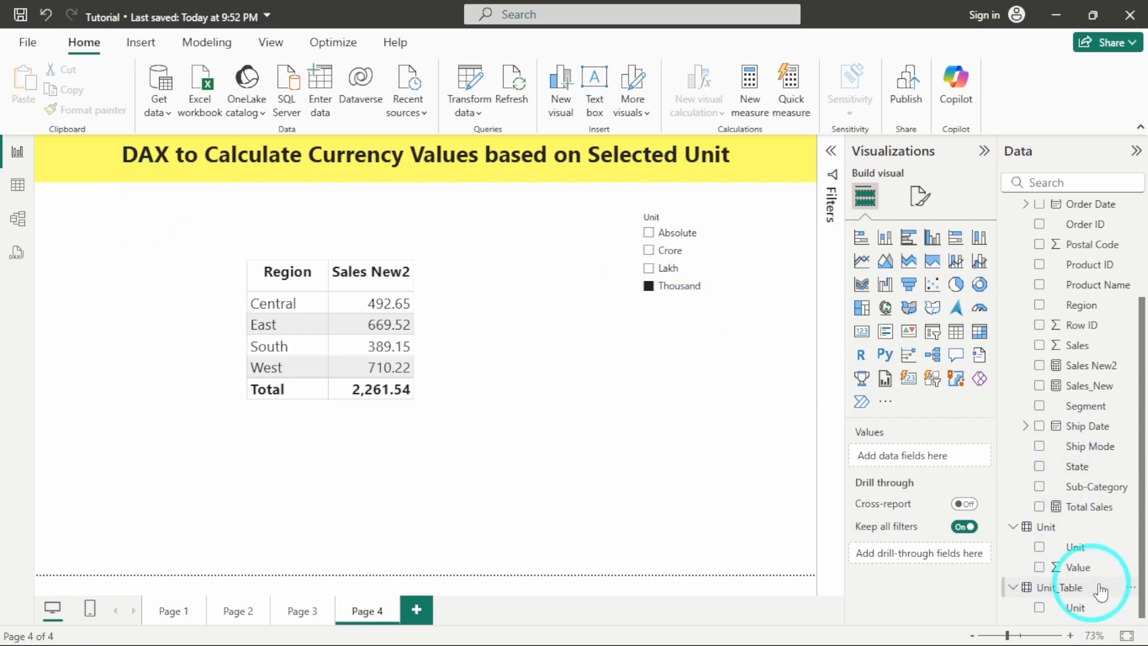
Create a new measure in Unit_Table and name it Vaalue_
{"action": "left_click", "coordinate": [1126, 589]}
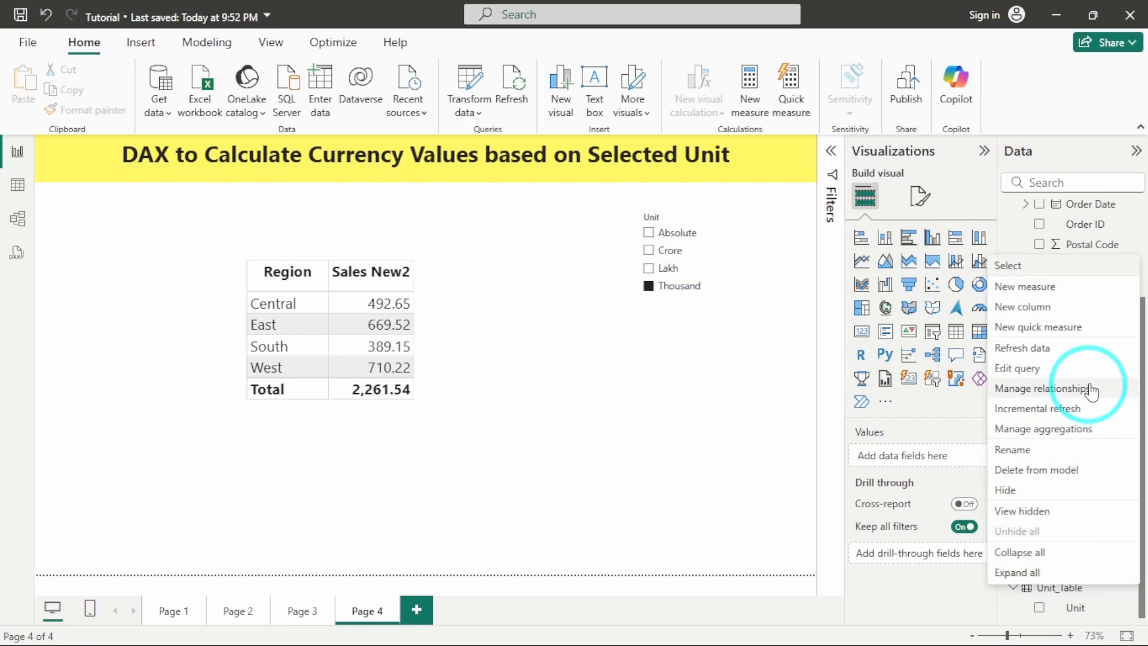
{"action": "left_click", "coordinate": [1024, 287]}
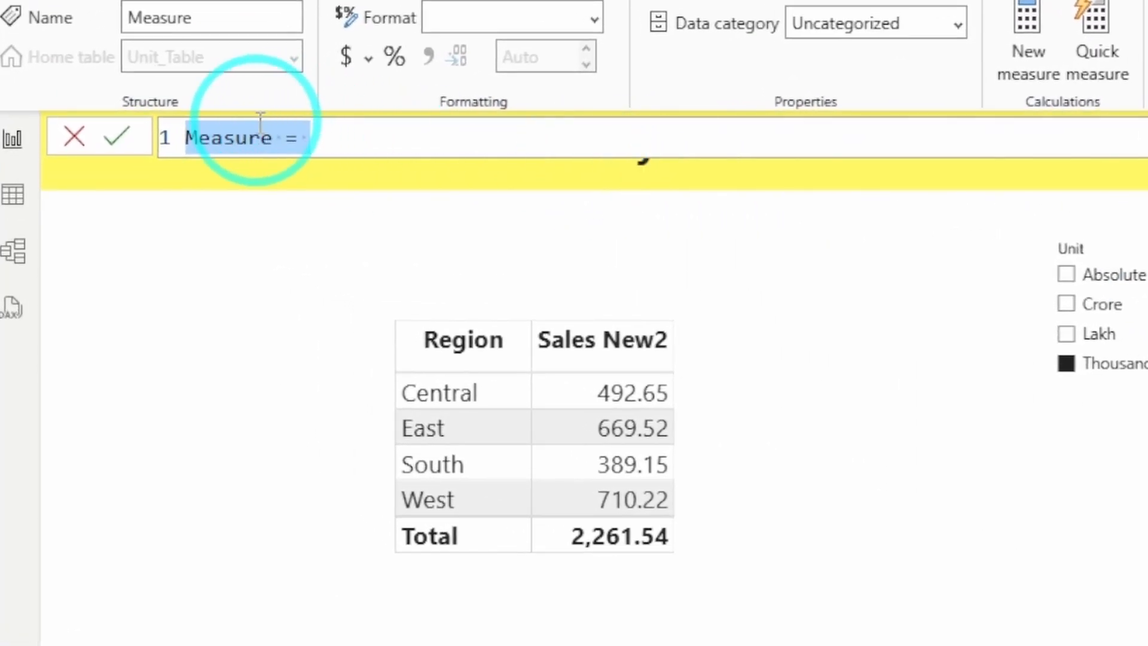
{"action": "type", "text": "VAlue"}
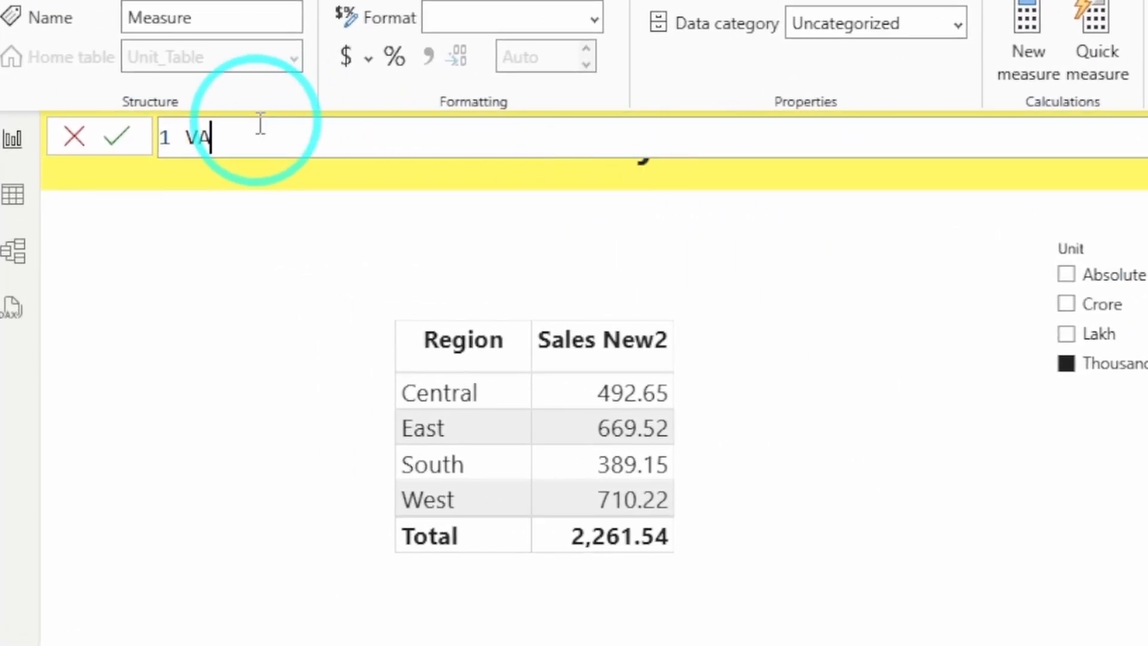
{"action": "key", "text": "BackSpace"}
{"action": "key", "text": "BackSpace"}
{"action": "key", "text": "BackSpace"}
{"action": "key", "text": "BackSpace"}
{"action": "type", "text": "ab"}
{"action": "key", "text": "BackSpace"}
{"action": "type", "text": "alue_ ="}
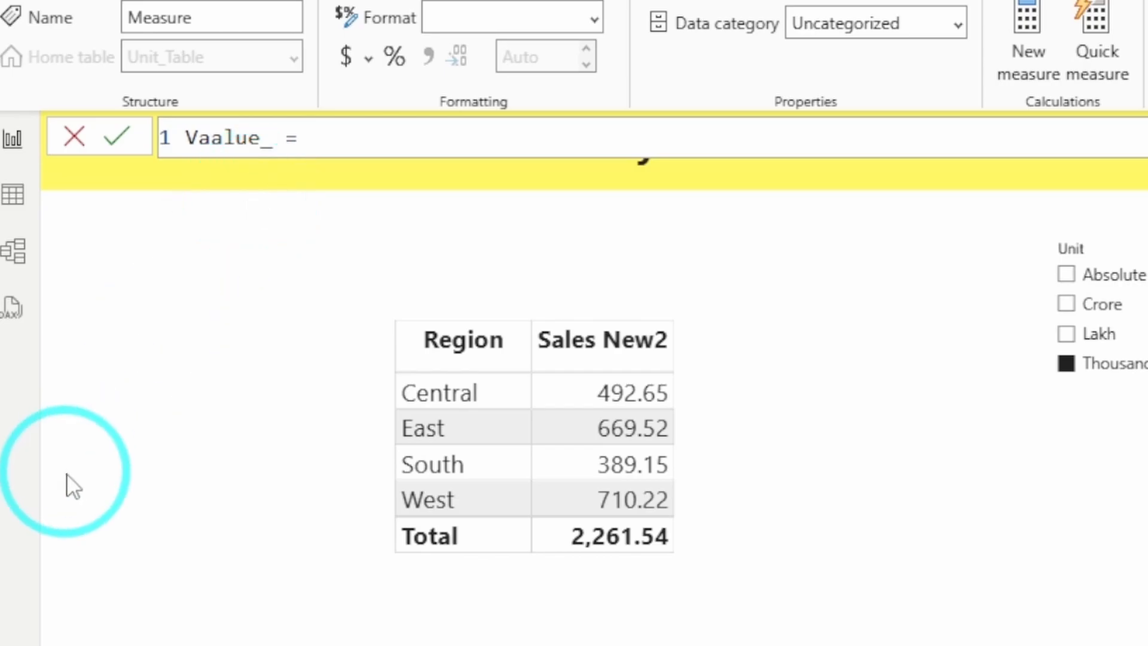
Begin the measure's formula on a second line with SWITCH( true(), and start a new line for the conditions
{"action": "key", "text": "shift+Return"}
{"action": "type", "text": "SWL"}
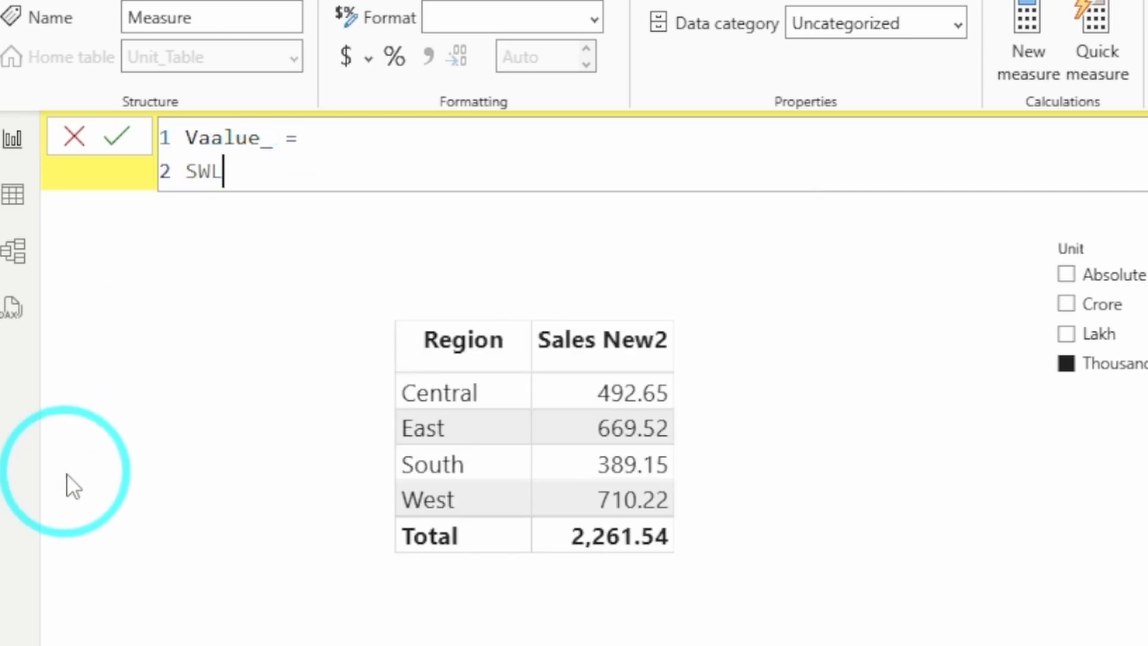
{"action": "key", "text": "BackSpace"}
{"action": "type", "text": "IT"}
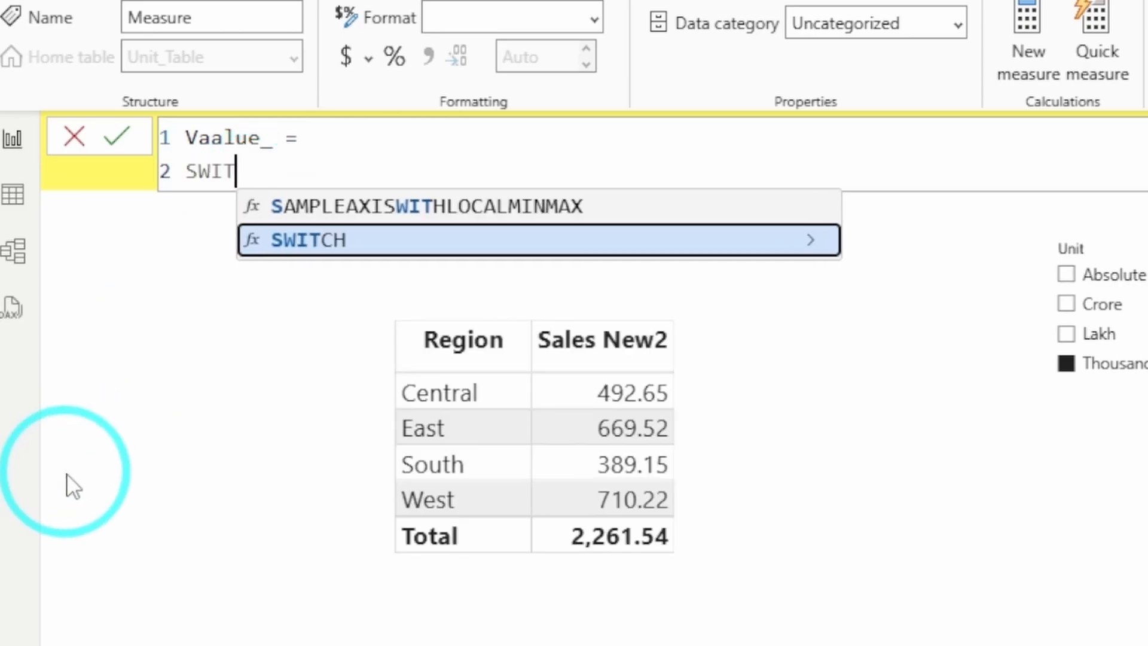
{"action": "type", "text": "CH( true(),"}
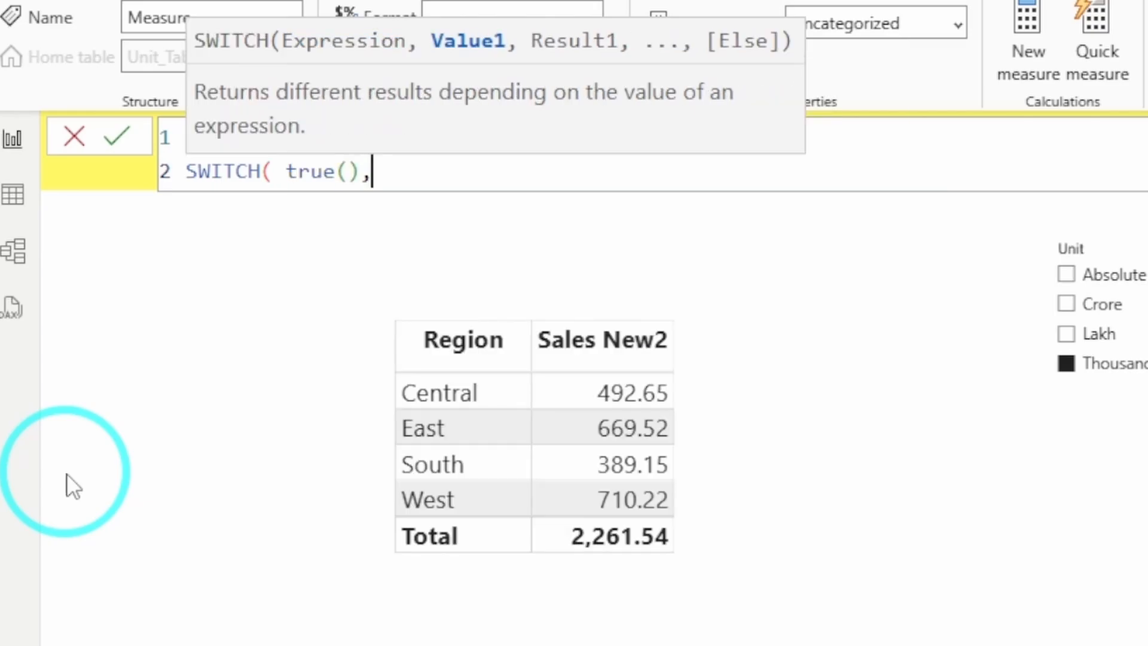
{"action": "key", "text": "Return"}
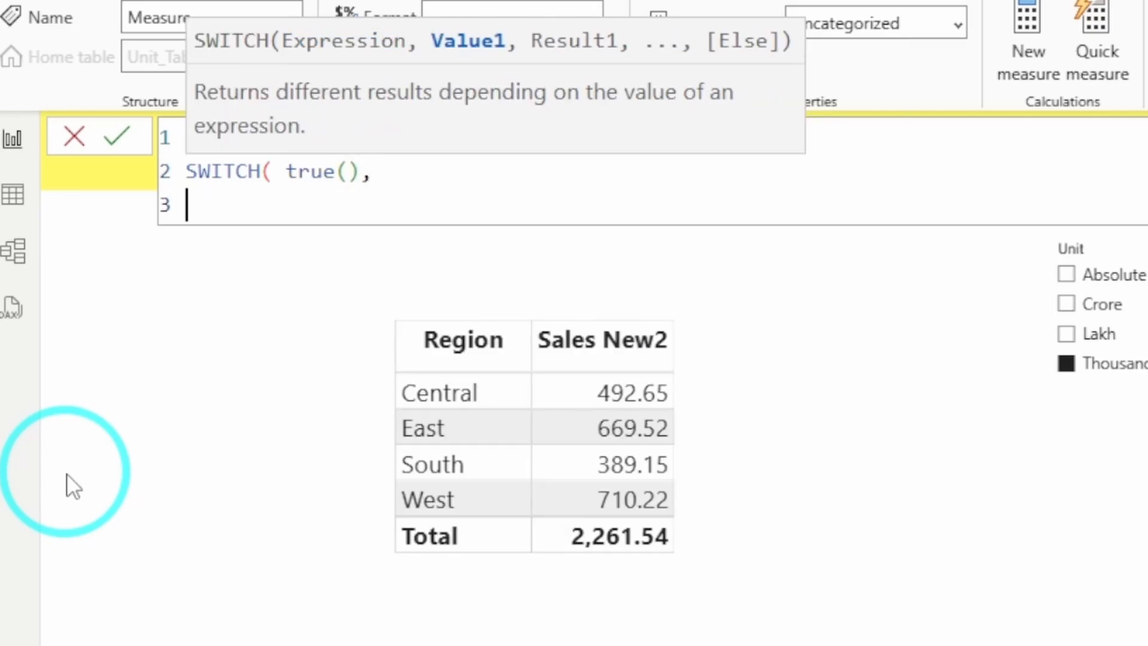
Start the first SWITCH condition with SELECTEDVALUE(Unit_Table[Unit])
{"action": "type", "text": "SELECT"}
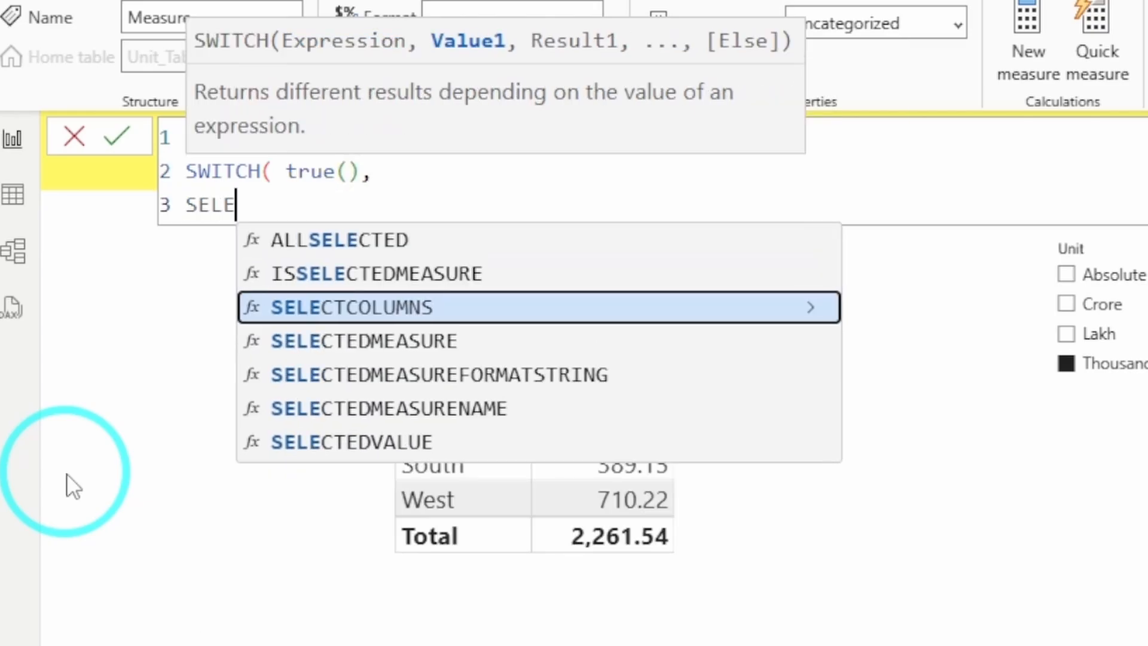
{"action": "key", "text": "Down"}
{"action": "key", "text": "Down"}
{"action": "key", "text": "Down"}
{"action": "key", "text": "Down"}
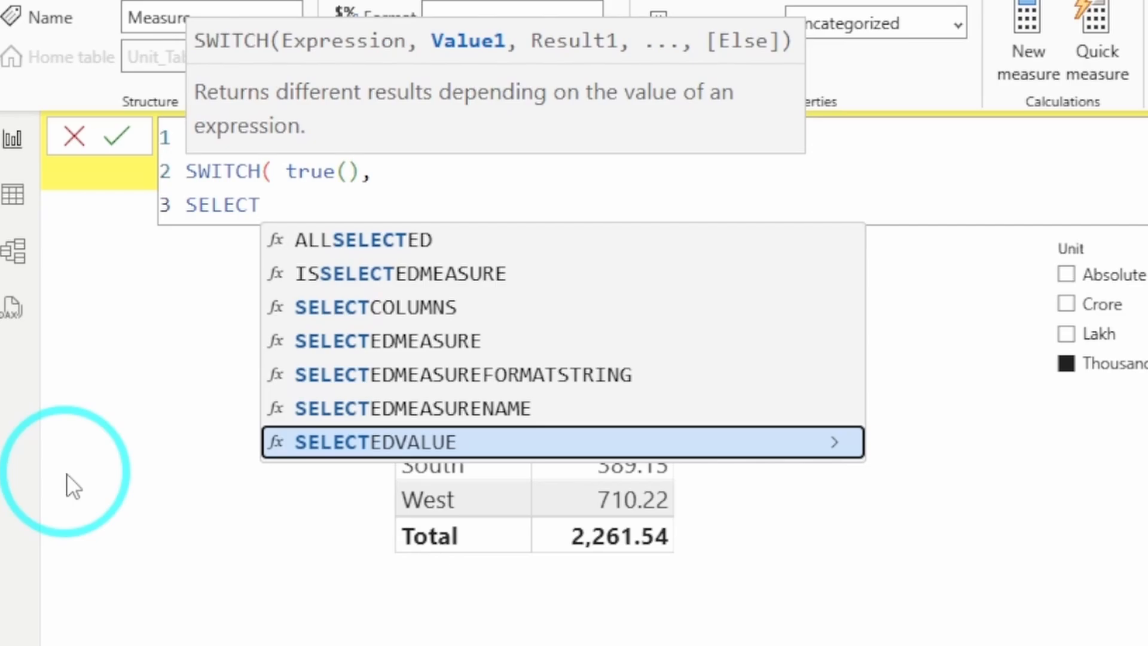
{"action": "key", "text": "Tab"}
{"action": "type", "text": "Unit_tab"}
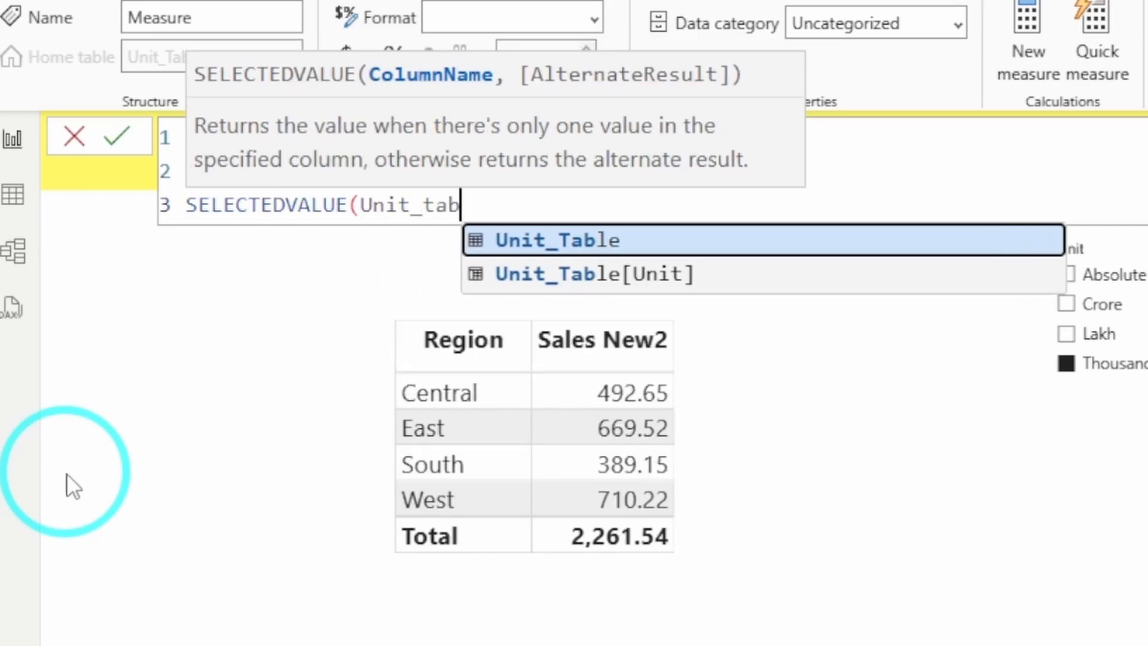
{"action": "key", "text": "Down"}
{"action": "key", "text": "Tab"}
{"action": "type", "text": ") +"}
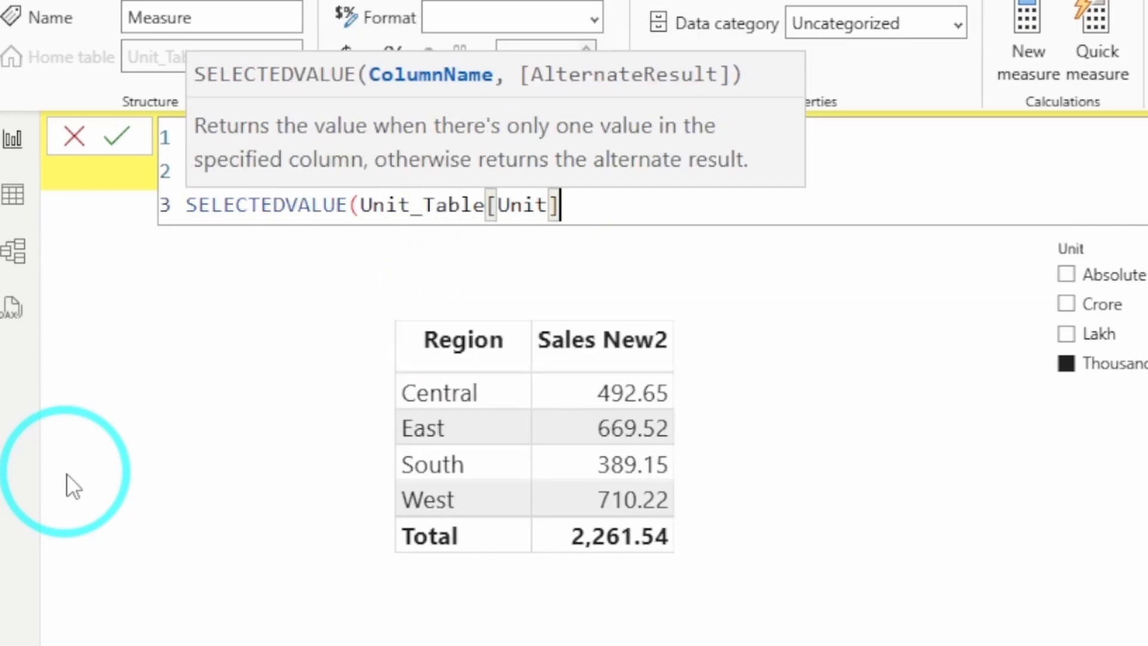
{"action": "key", "text": "BackSpace"}
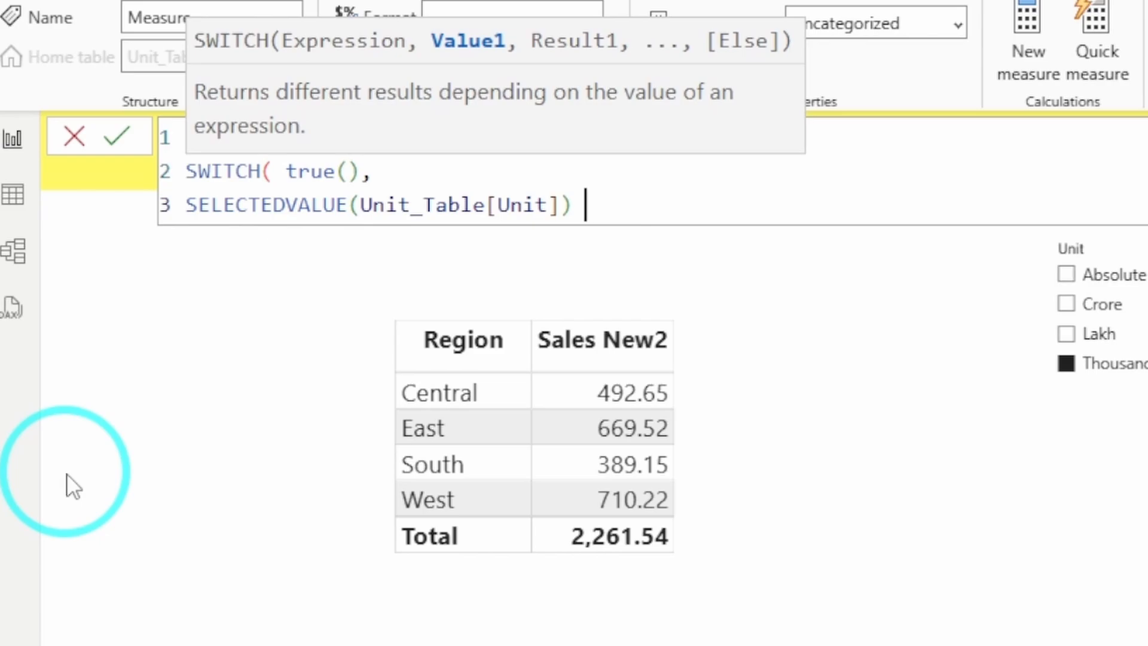
Complete the first condition as = "Crore" with the result "Values In Cr", and start a new line after the comma
{"action": "type", "text": "= \"Crore"}
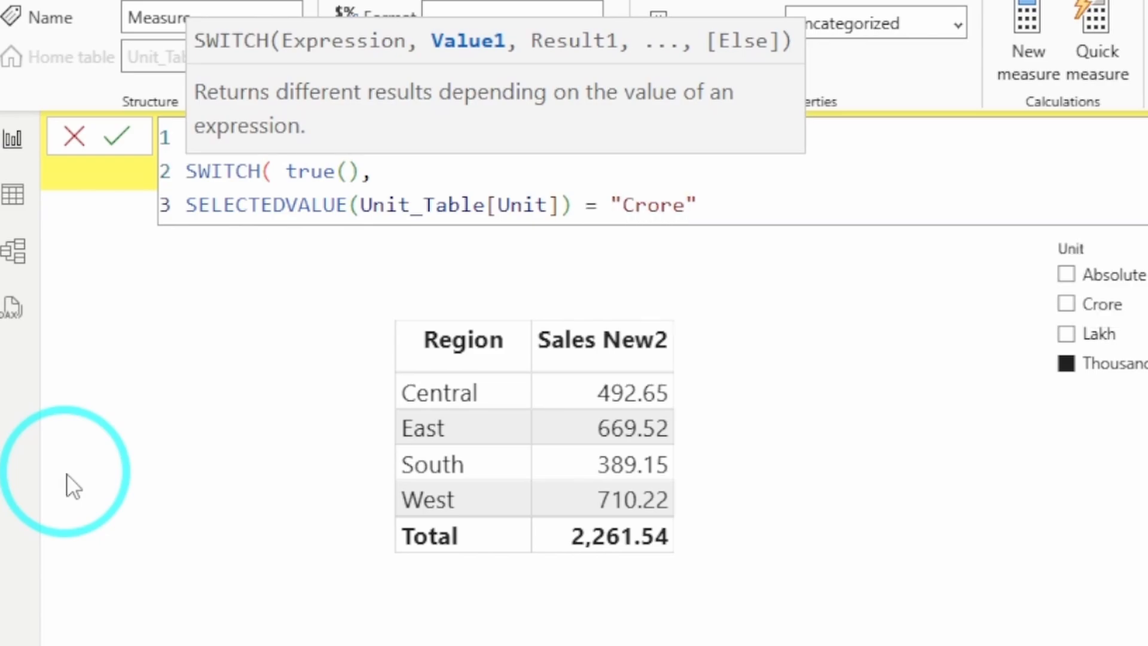
{"action": "type", "text": ", "}
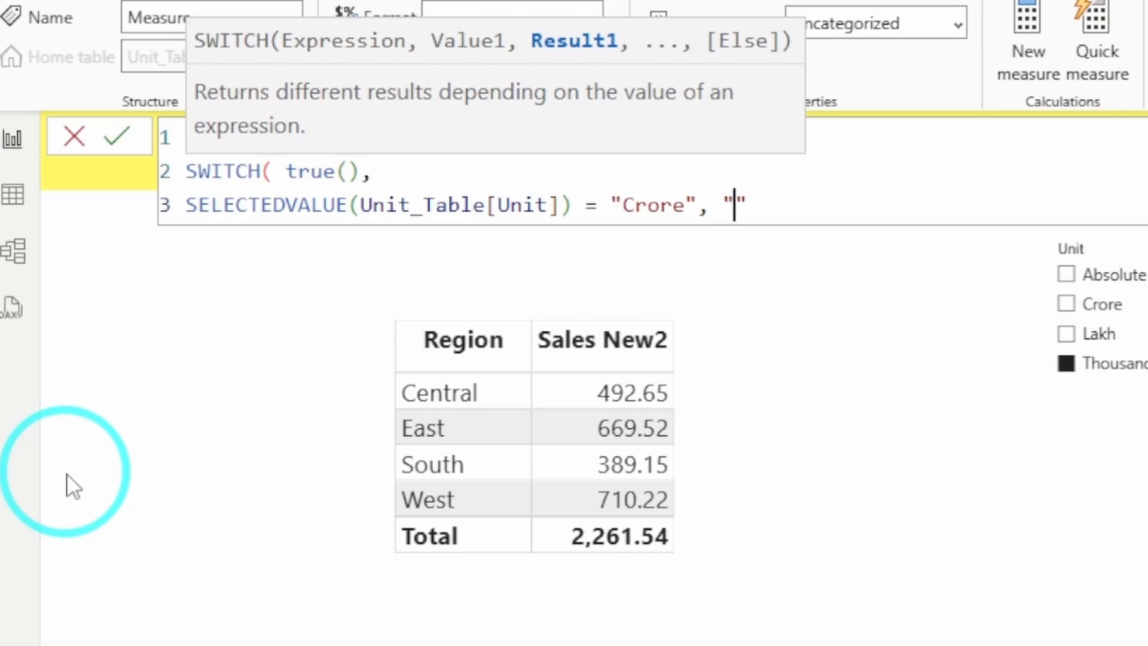
{"action": "type", "text": "\"Values "}
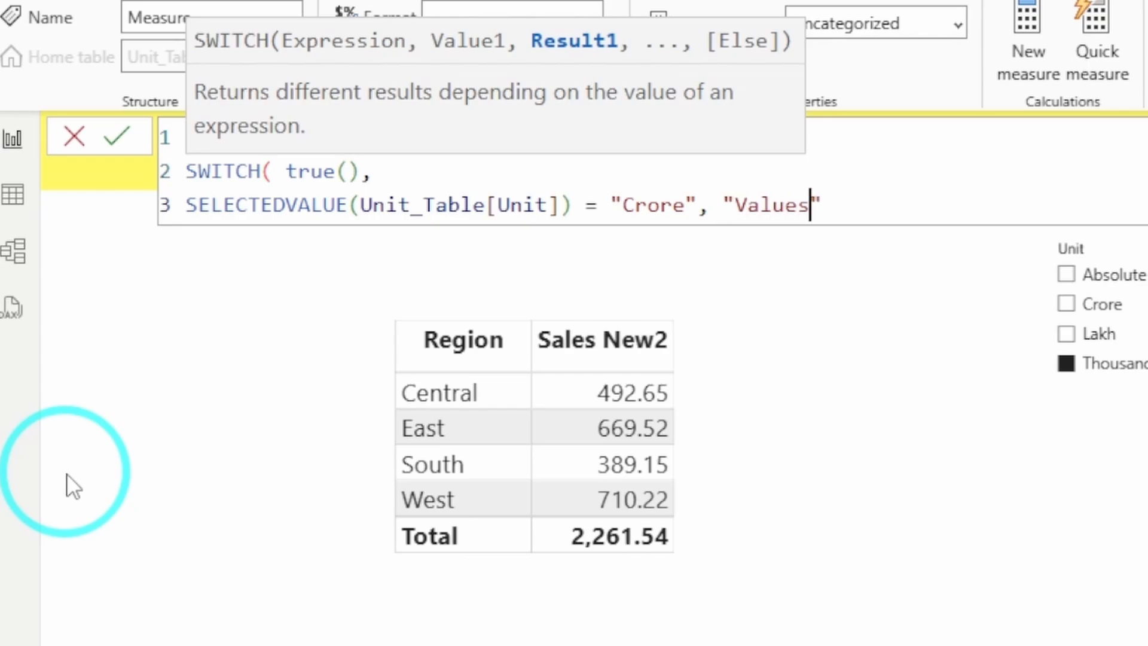
{"action": "type", "text": "In Cr\""}
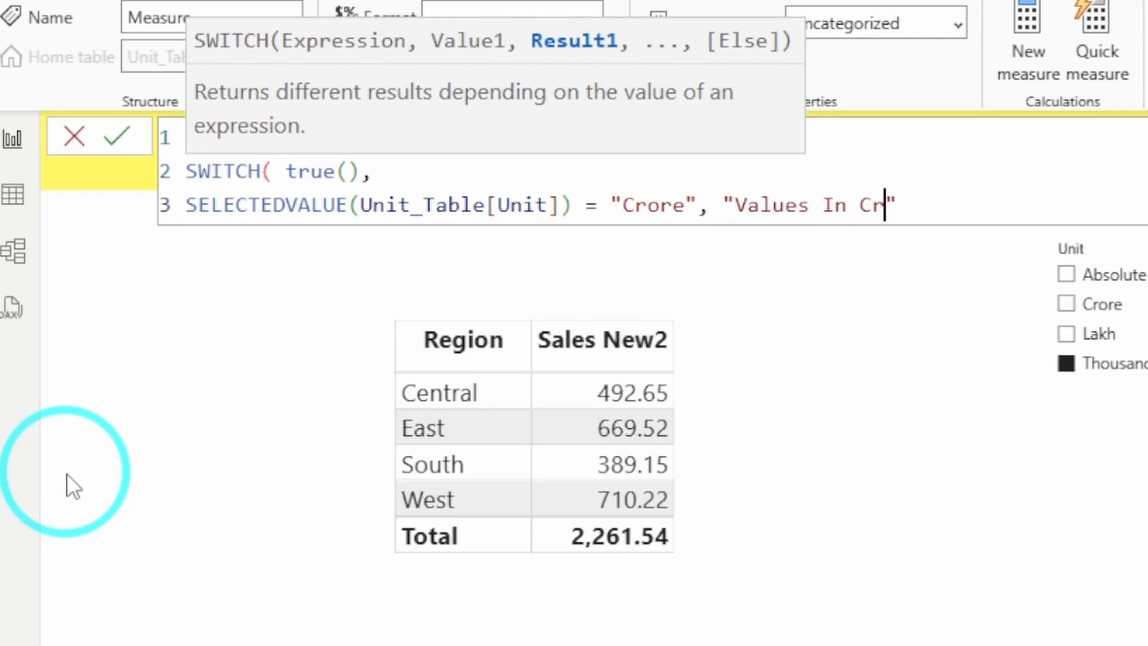
{"action": "type", "text": ","}
{"action": "key", "text": "shift+Return"}
Start the second SWITCH condition on line 4 with SELECTEDVALUE(Unit_Table[Unit])
{"action": "type", "text": "S"}
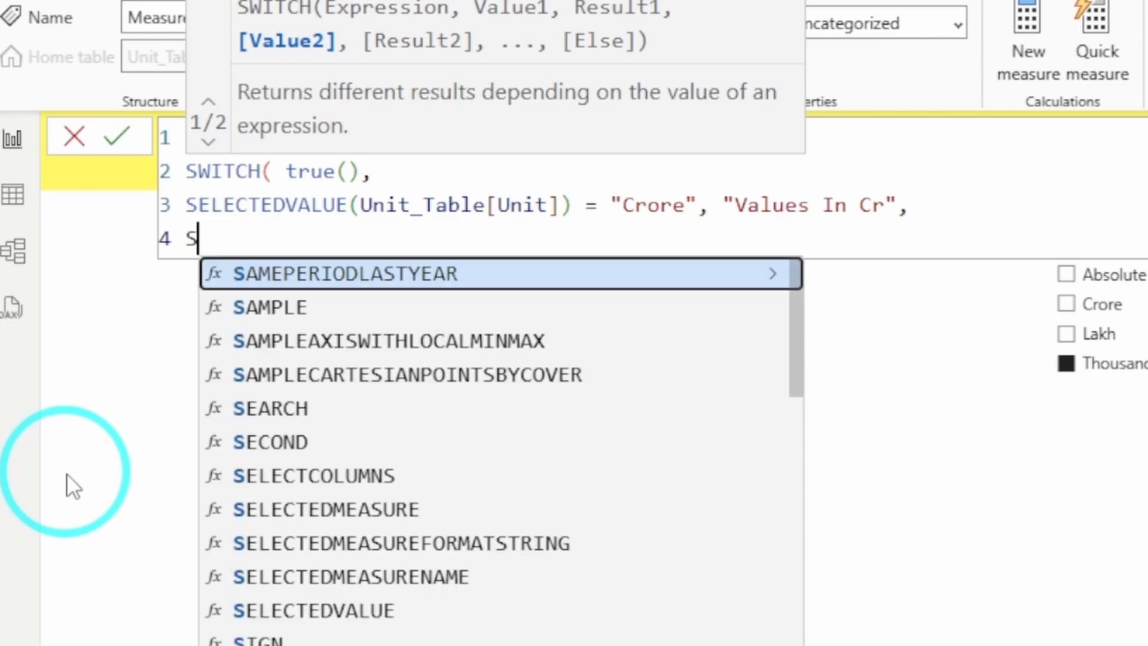
{"action": "type", "text": "ELEC"}
{"action": "key", "text": "Down"}
{"action": "key", "text": "Down"}
{"action": "key", "text": "Down"}
{"action": "key", "text": "Down"}
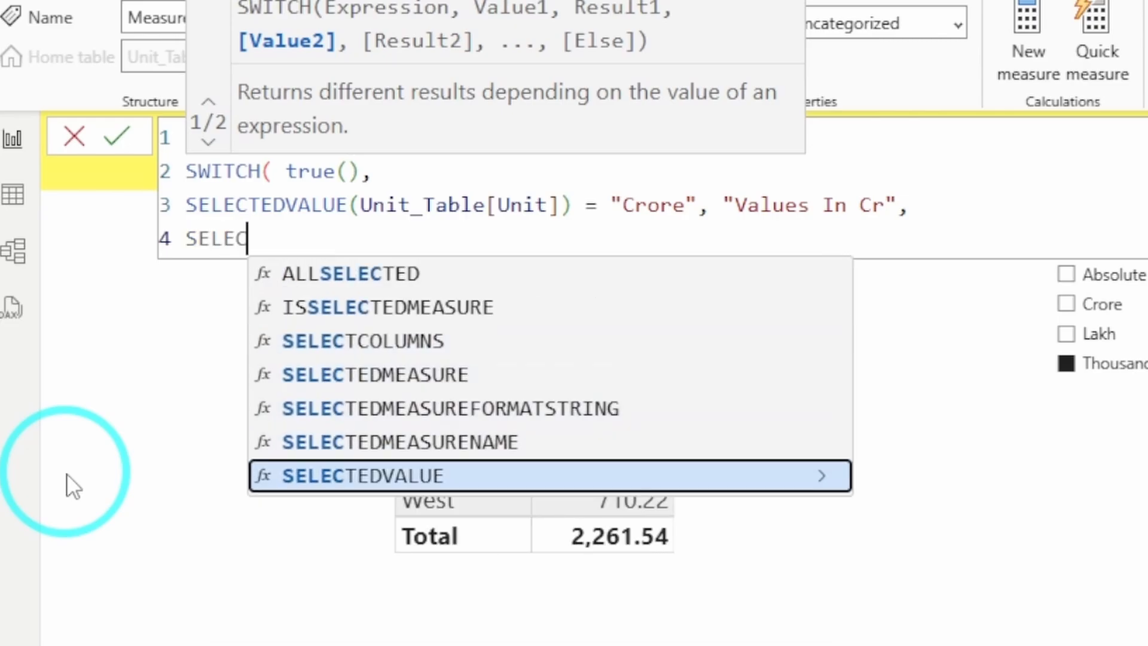
{"action": "key", "text": "Tab"}
{"action": "type", "text": "Unit_t"}
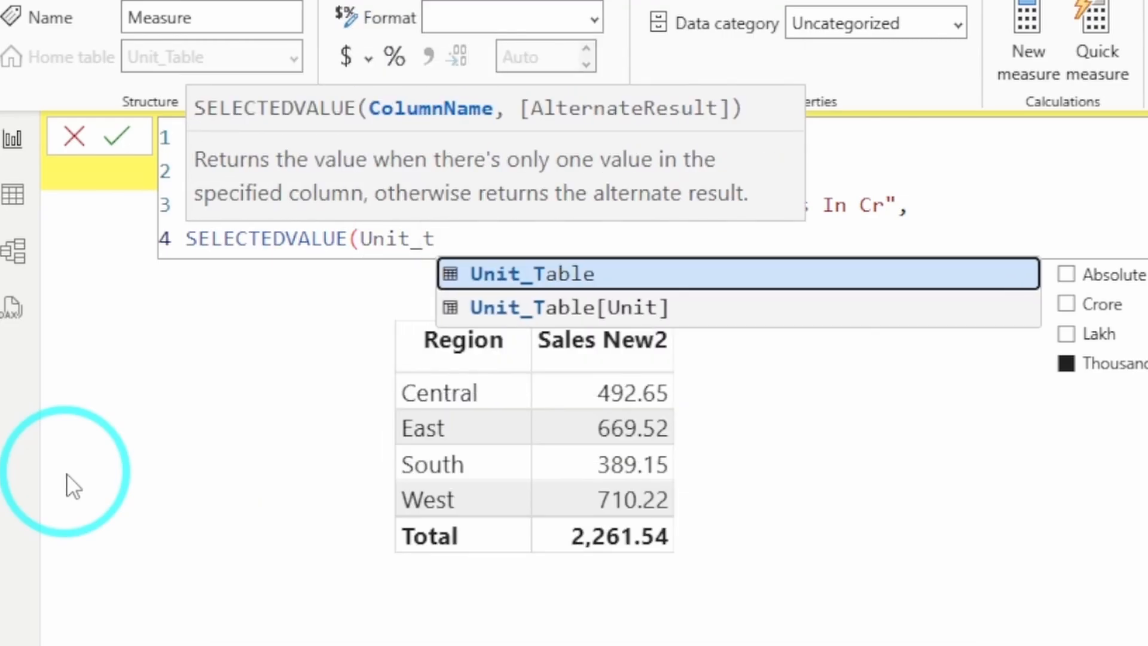
{"action": "key", "text": "Down"}
{"action": "key", "text": "Tab"}
{"action": "type", "text": ")"}
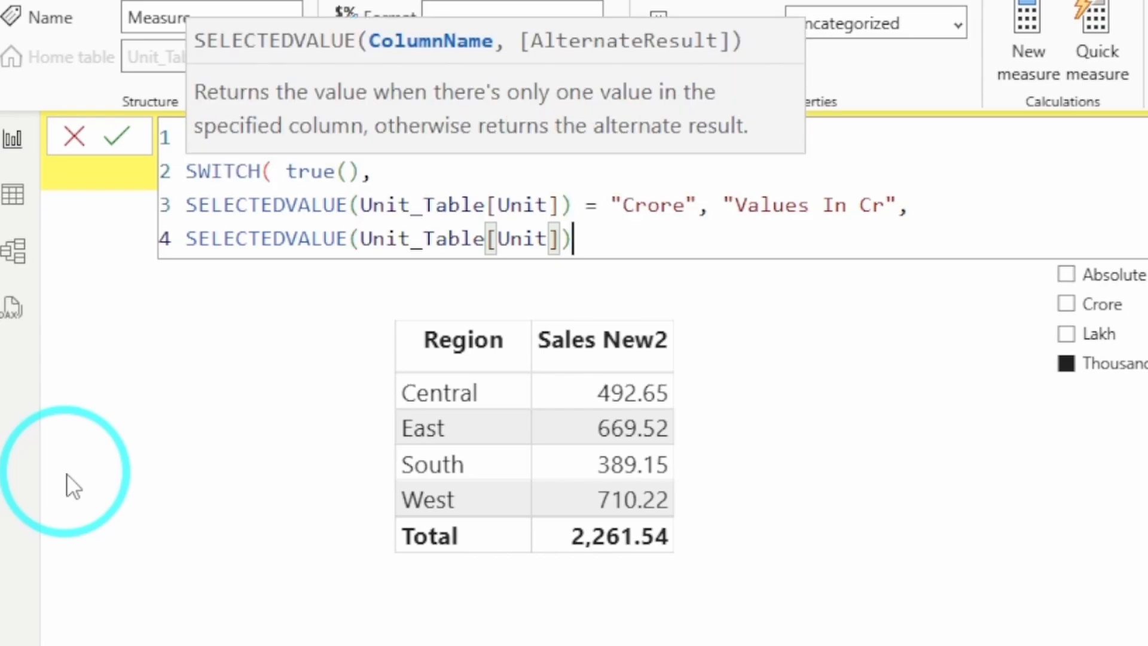
Complete the second condition as = "Lakh" with the result "Values IN Lakh", and start a new line after the comma
{"action": "type", "text": " = \""}
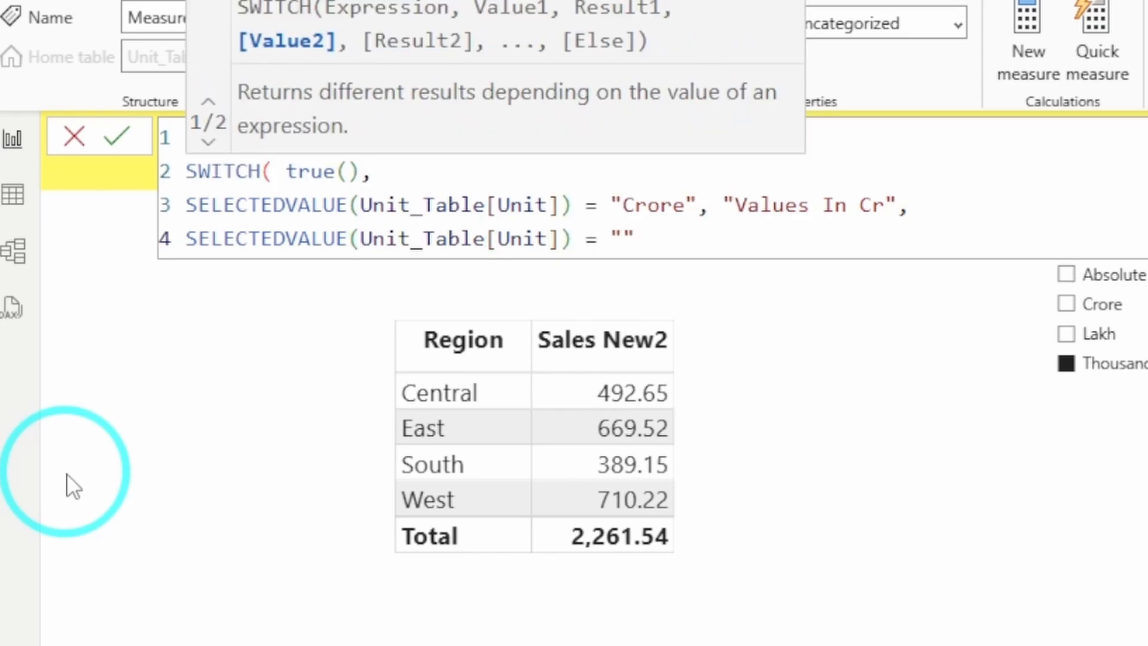
{"action": "type", "text": "Lakh\", \"Va"}
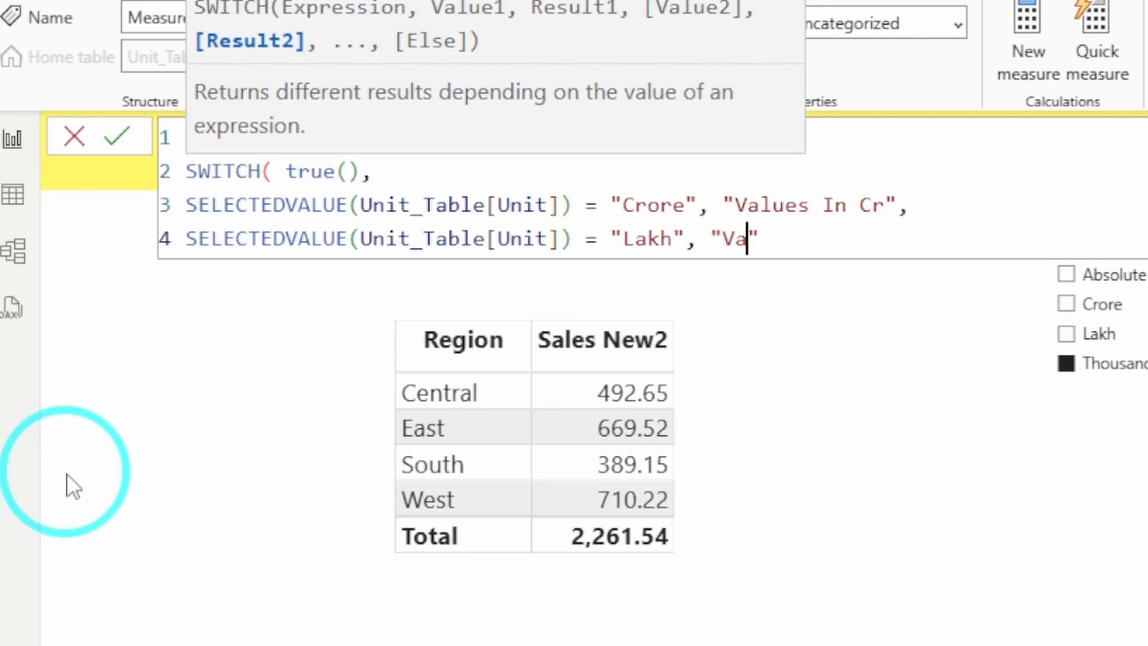
{"action": "type", "text": "lues IN La"}
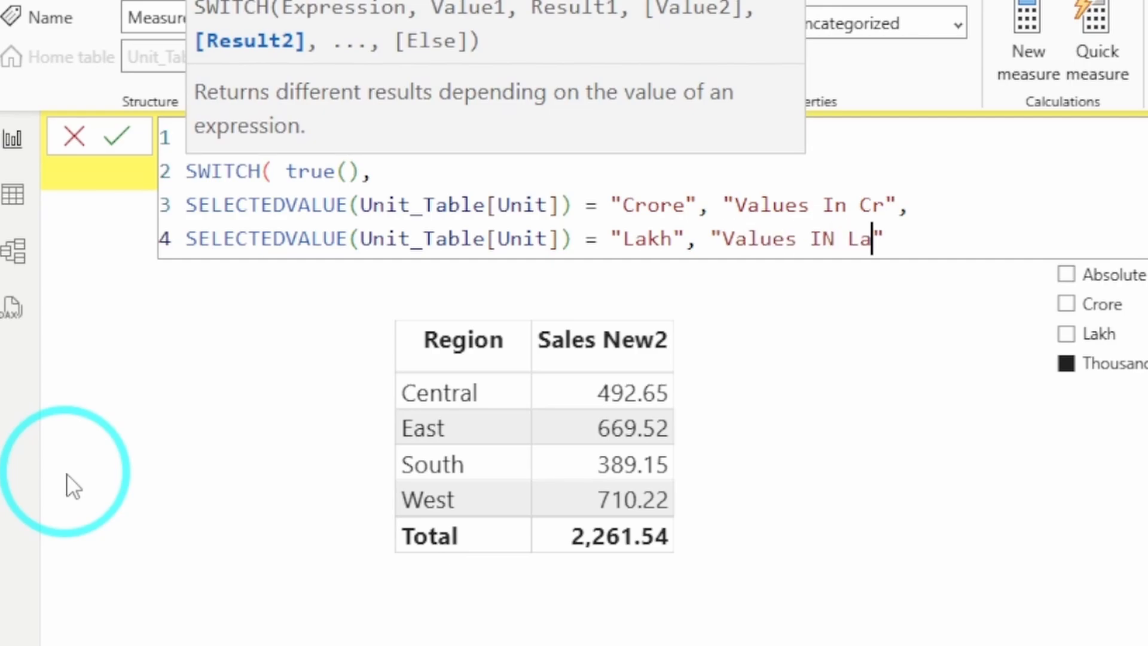
{"action": "type", "text": "kh\","}
{"action": "key", "text": "Return"}
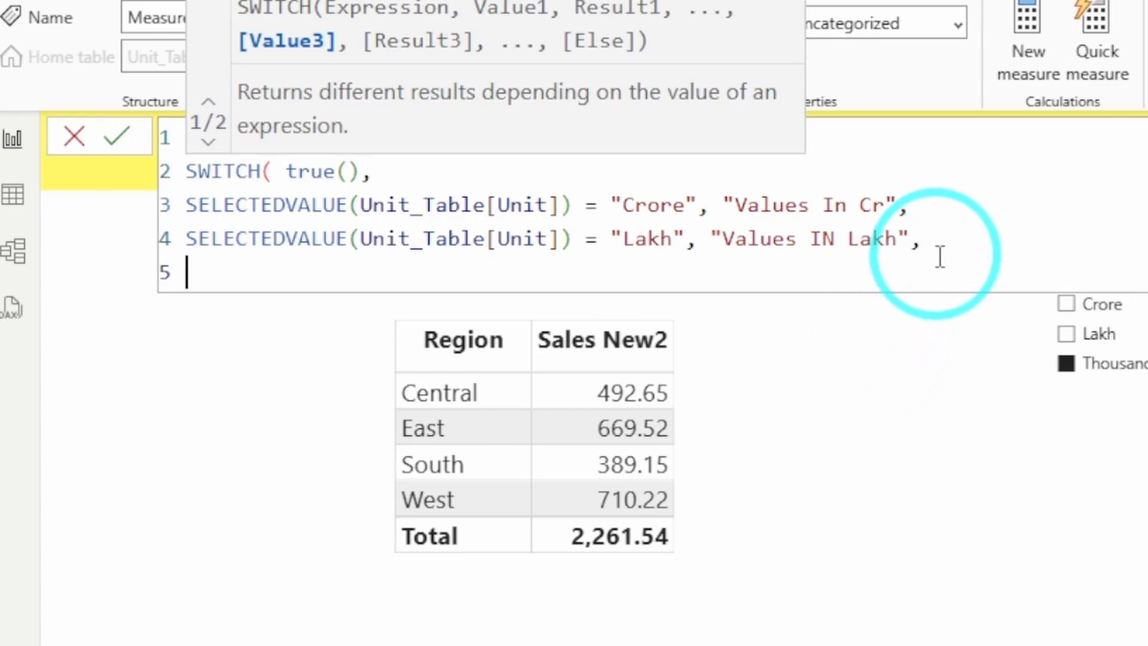
Duplicate the Crore and Lakh condition lines directly below, as lines 5 and 6 of the formula
{"action": "mouse_move", "coordinate": [937, 242]}
{"action": "left_mouse_down"}
{"action": "mouse_move", "coordinate": [848, 248]}
{"action": "mouse_move", "coordinate": [183, 206]}
{"action": "left_mouse_up"}
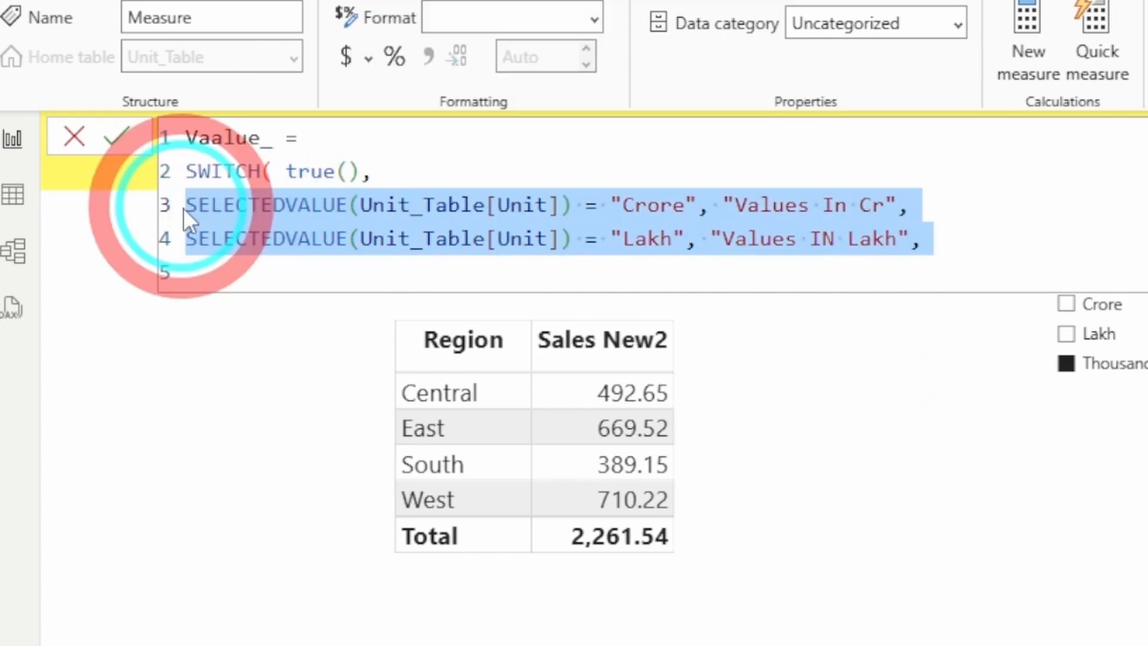
{"action": "key", "text": "ctrl+c"}
{"action": "key", "text": "ctrl+End"}
{"action": "key", "text": "ctrl+v"}
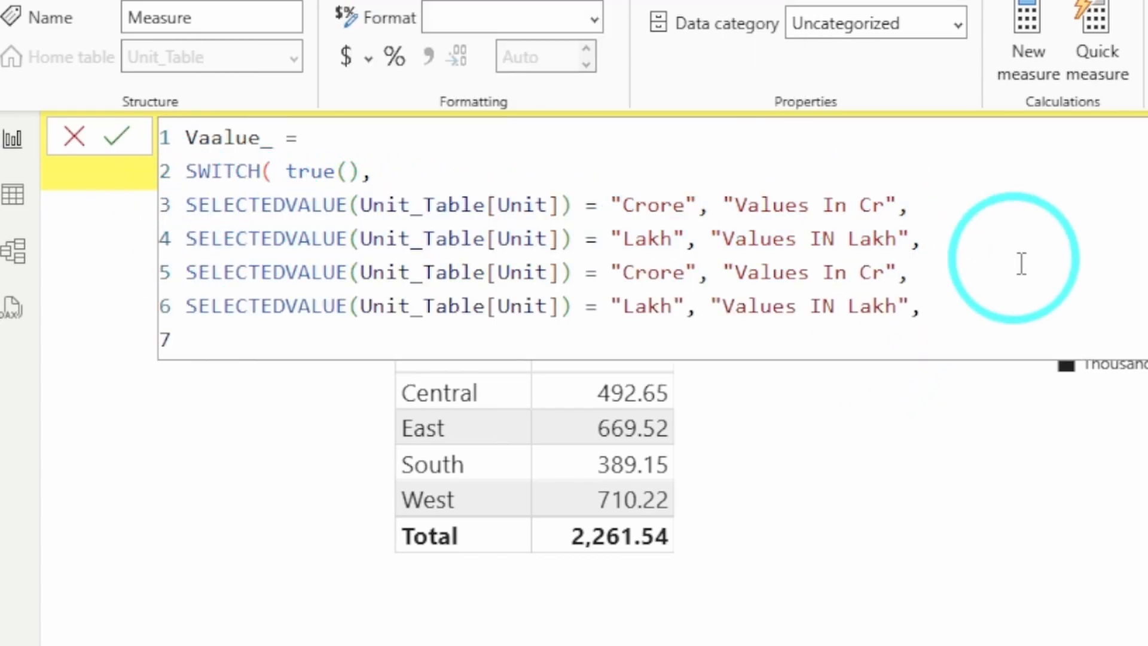
Change the copied Crore condition on line 5 to "Thousand" with the result "Values In Thousand"
{"action": "double_click", "coordinate": [658, 272]}
{"action": "type", "text": "Tho"}
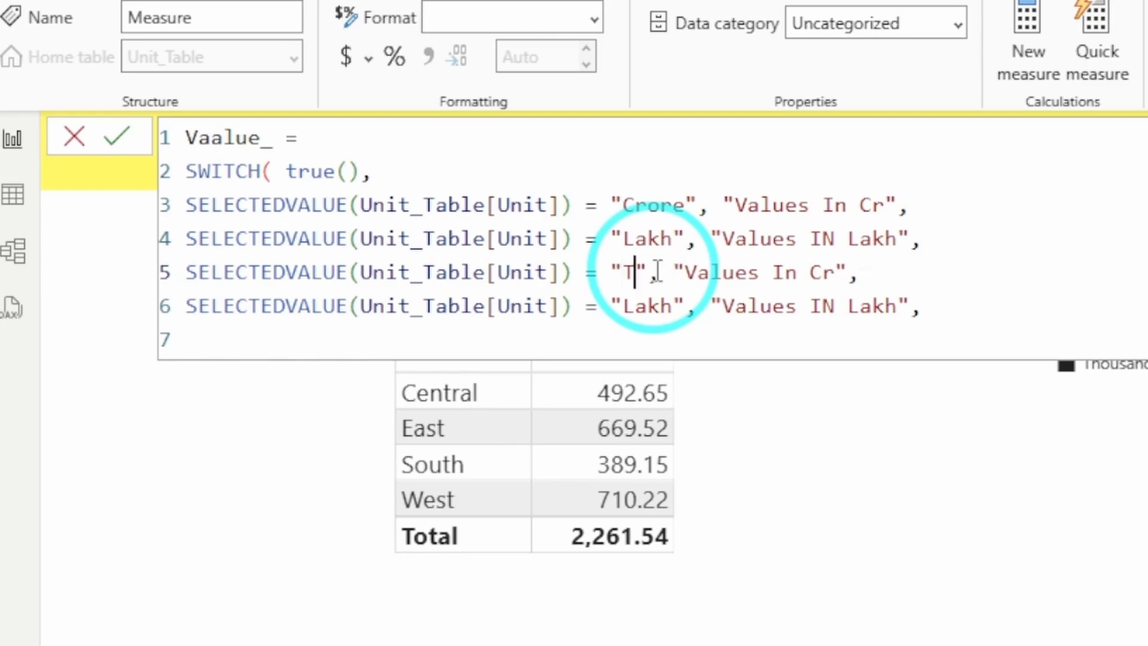
{"action": "type", "text": "usand"}
{"action": "key", "text": "Right"}
{"action": "key", "text": "Right"}
{"action": "key", "text": "Right"}
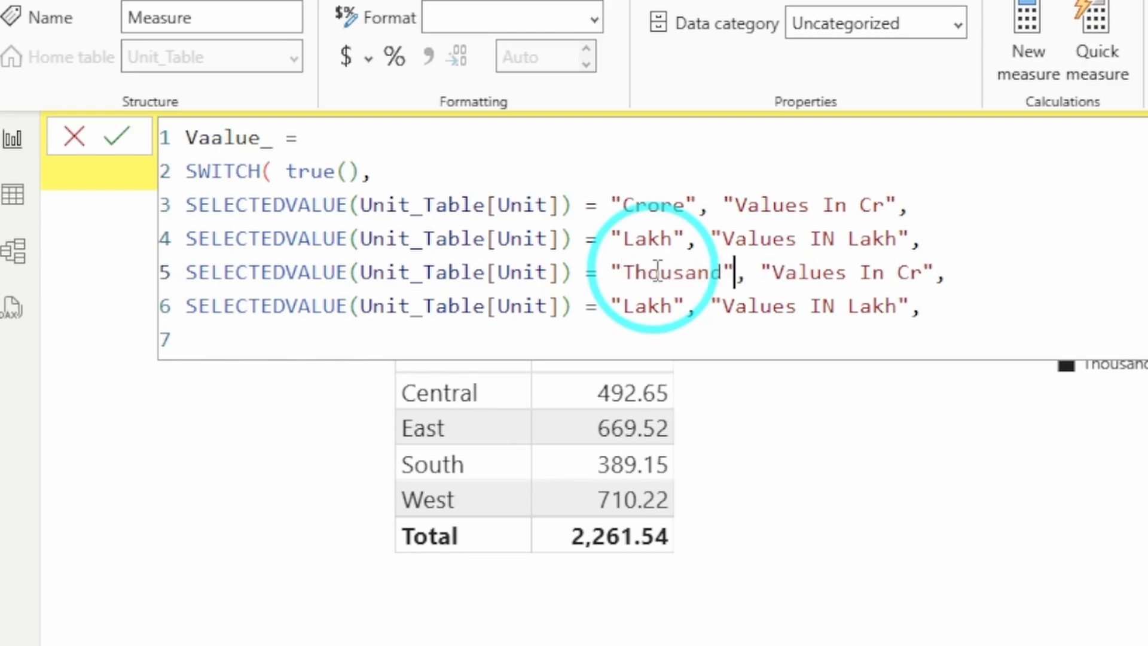
{"action": "key", "text": "Right"}
{"action": "type", "text": "Thousa"}
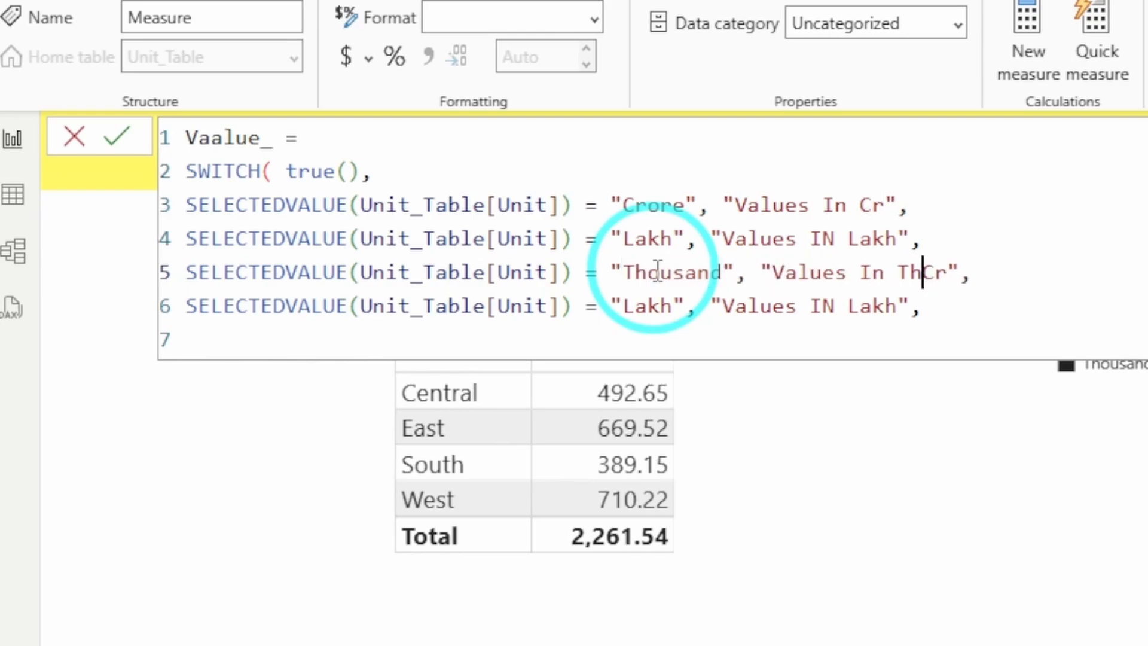
{"action": "type", "text": "nd"}
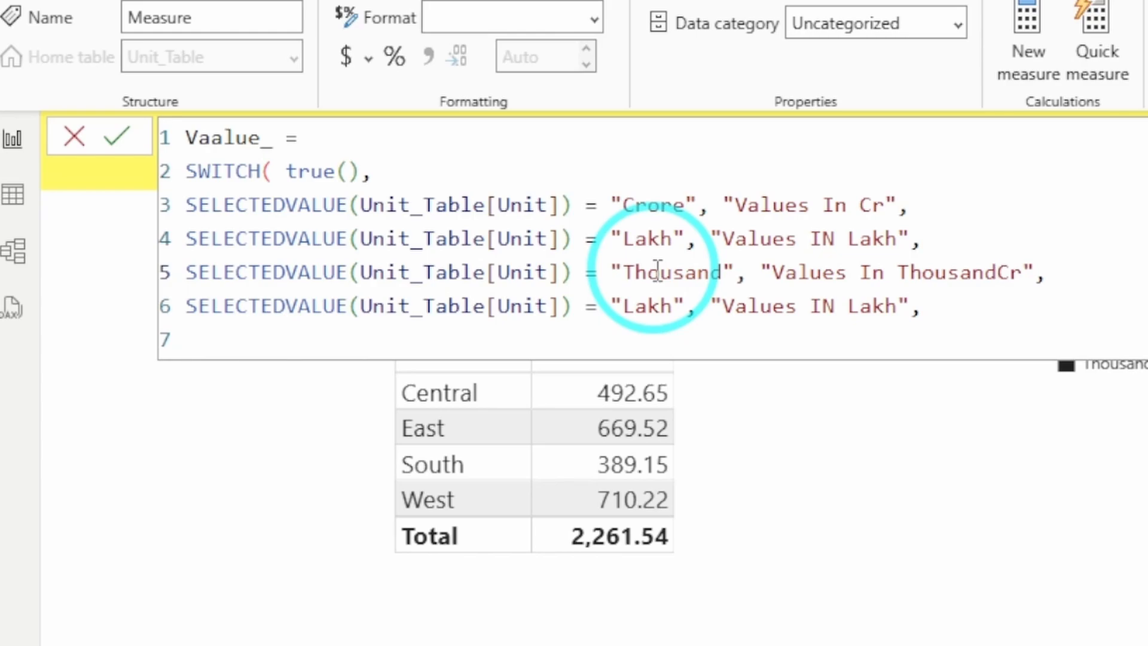
{"action": "key", "text": "Delete"}
{"action": "key", "text": "Delete"}
Change the compared unit in the copied Lakh condition on line 6 to "Absolute"
{"action": "left_click", "coordinate": [647, 306]}
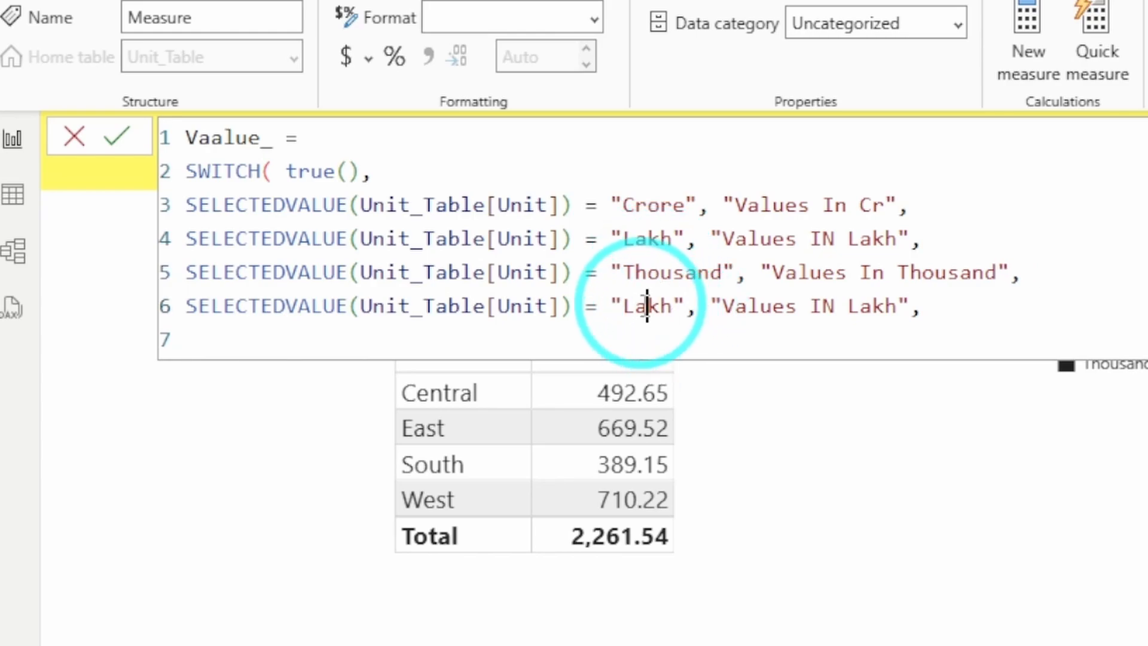
{"action": "type", "text": "A"}
{"action": "left_click", "coordinate": [645, 305]}
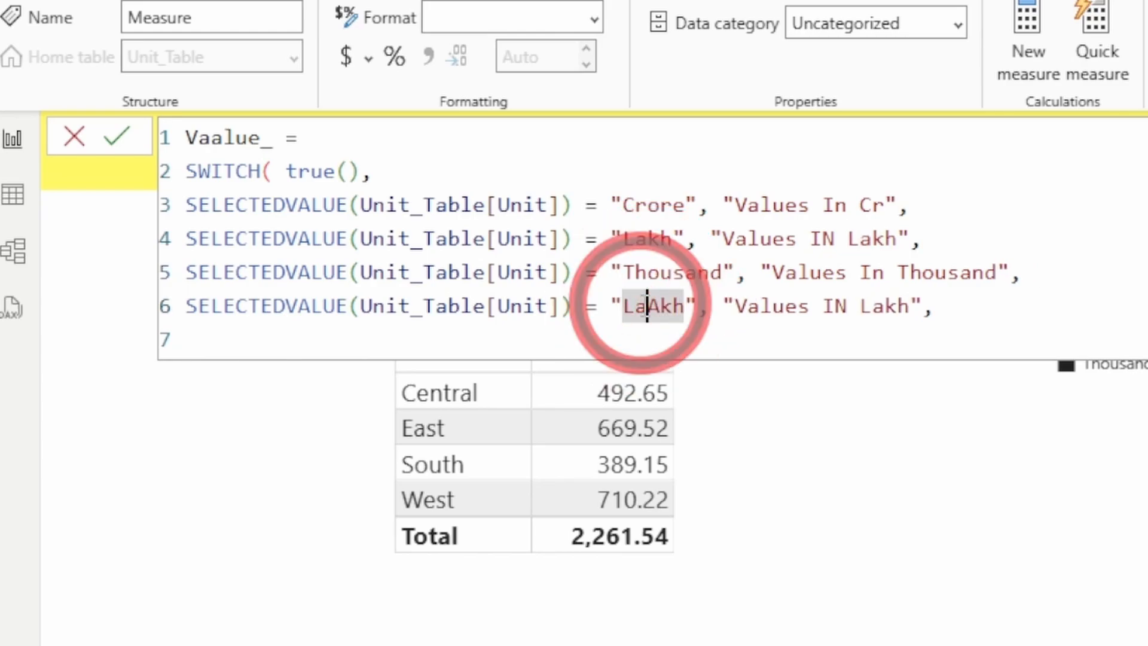
{"action": "type", "text": "Absi"}
{"action": "key", "text": "BackSpace"}
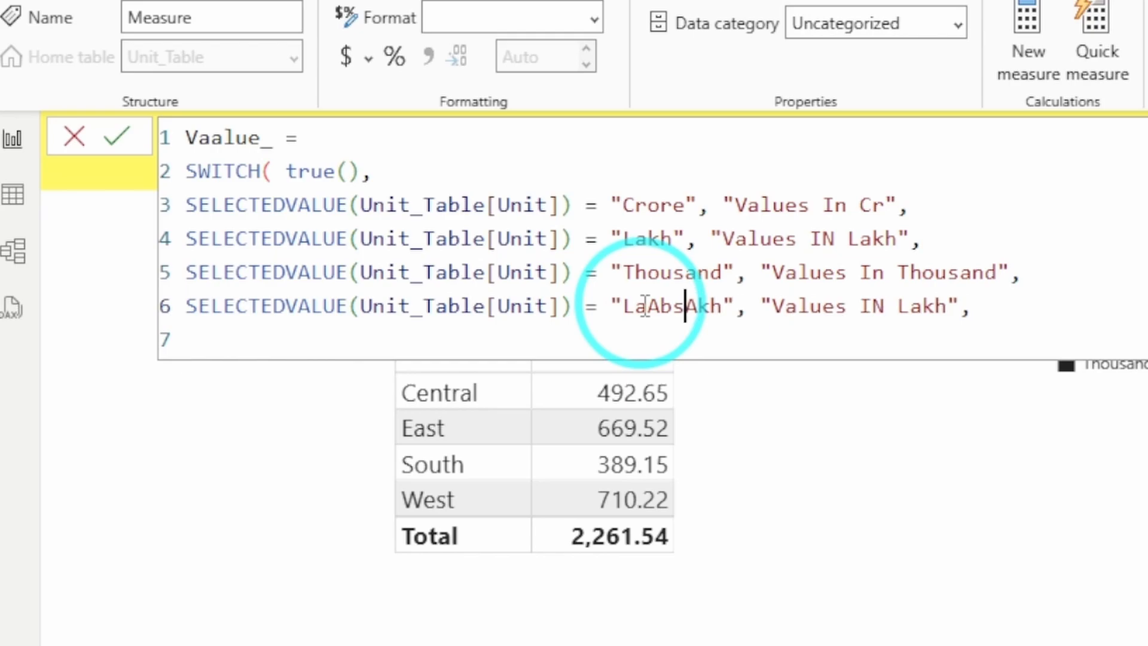
{"action": "type", "text": "olute"}
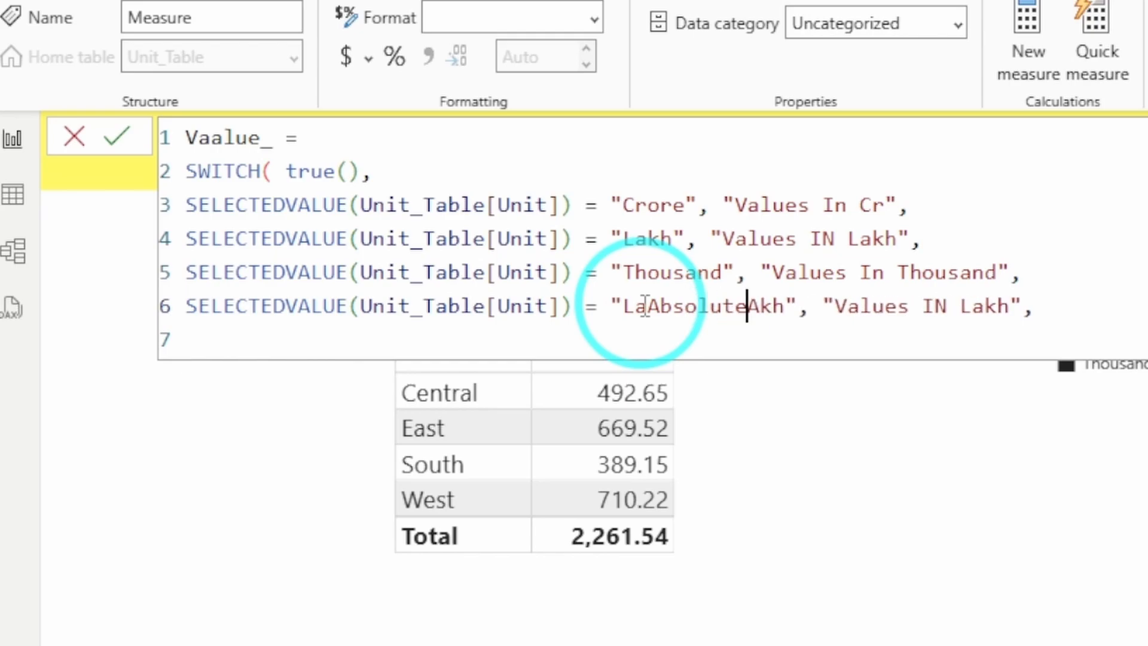
{"action": "key", "text": "Delete"}
{"action": "key", "text": "Delete"}
{"action": "key", "text": "Delete"}
{"action": "key", "text": "Left"}
{"action": "key", "text": "Left"}
{"action": "key", "text": "Left"}
{"action": "key", "text": "Left"}
{"action": "key", "text": "Left"}
{"action": "key", "text": "Left"}
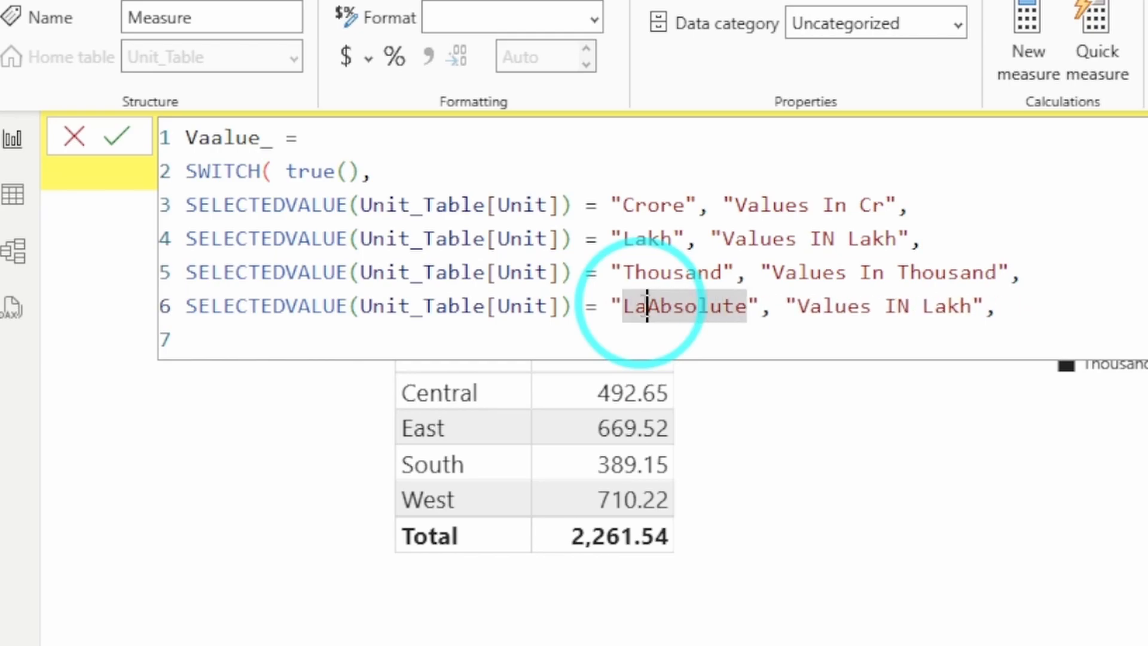
{"action": "key", "text": "BackSpace"}
{"action": "key", "text": "BackSpace"}
Change the result text of the Absolute condition on line 6 to "Values IN Absolute"
{"action": "key", "text": "Right"}
{"action": "key", "text": "ctrl+Right"}
{"action": "key", "text": "ctrl+Right"}
{"action": "key", "text": "ctrl+Right"}
{"action": "key", "text": "ctrl+Right"}
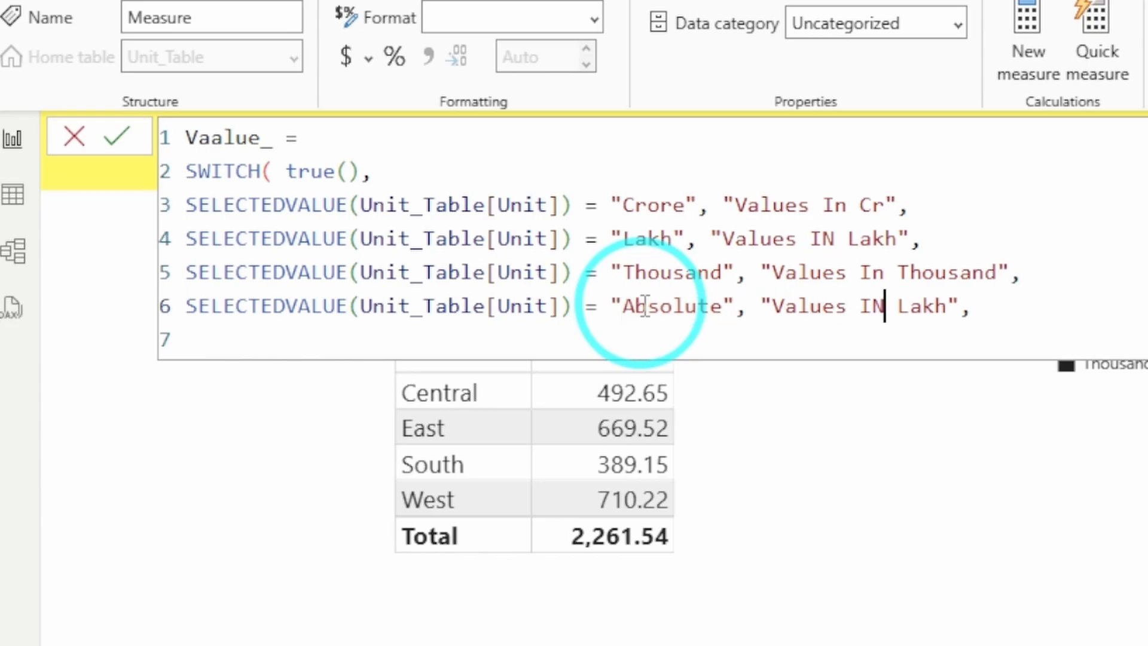
{"action": "key", "text": "Right"}
{"action": "type", "text": "Absloute"}
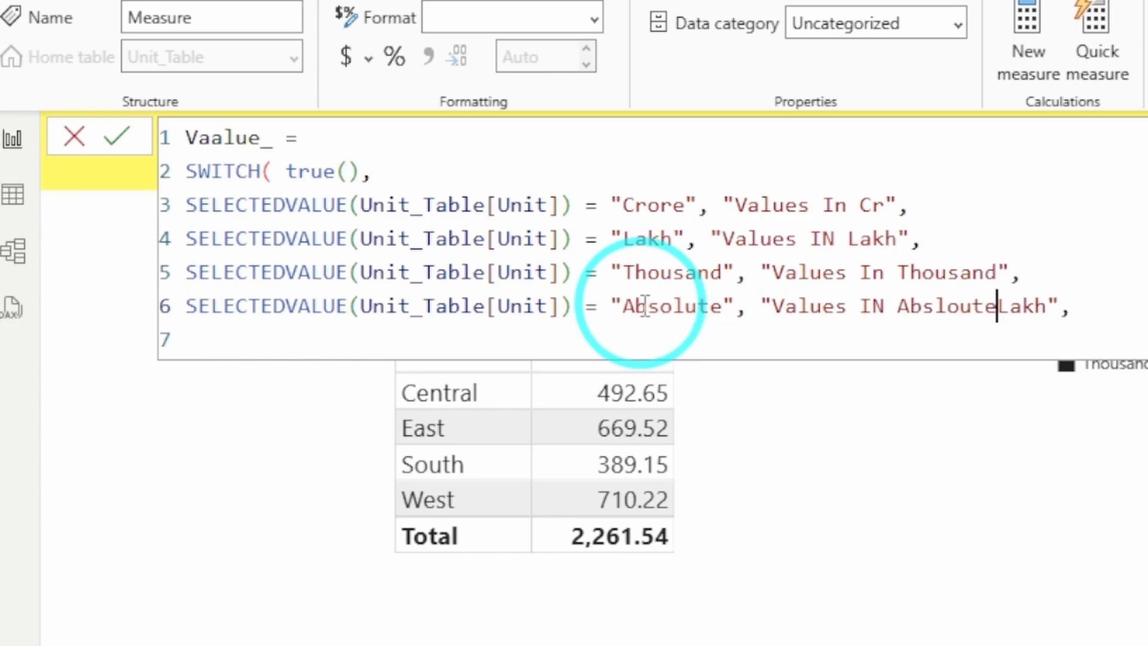
{"action": "key", "text": "BackSpace"}
{"action": "key", "text": "ctrl+BackSpace"}
{"action": "type", "text": "Ab"}
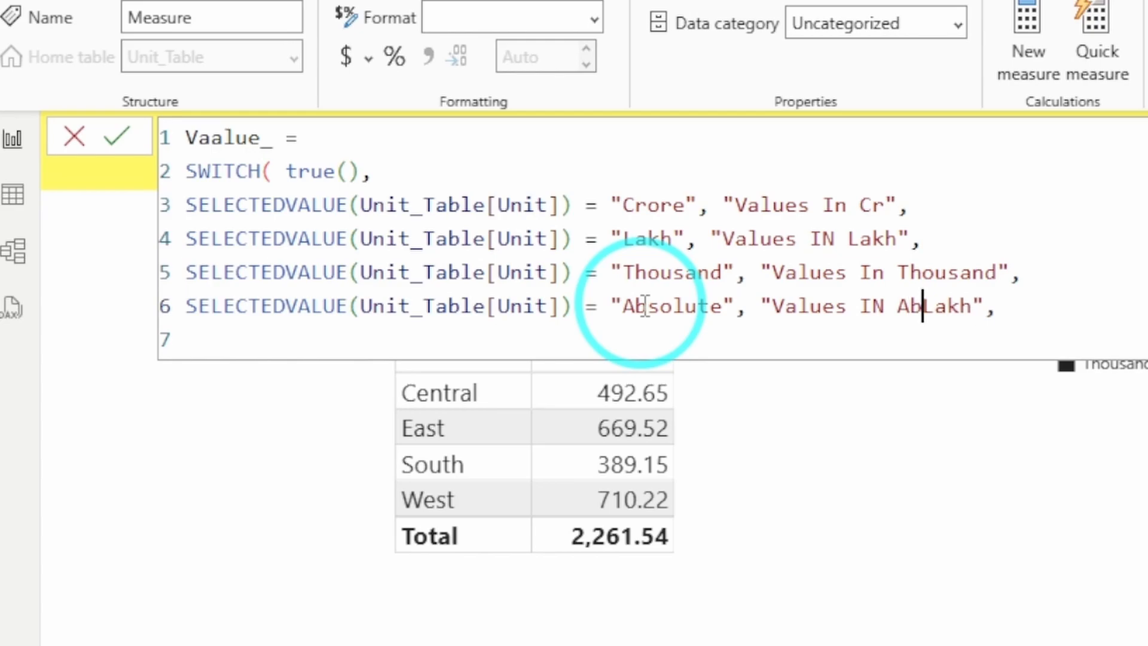
{"action": "type", "text": "solute"}
{"action": "key", "text": "Delete"}
{"action": "key", "text": "Delete"}
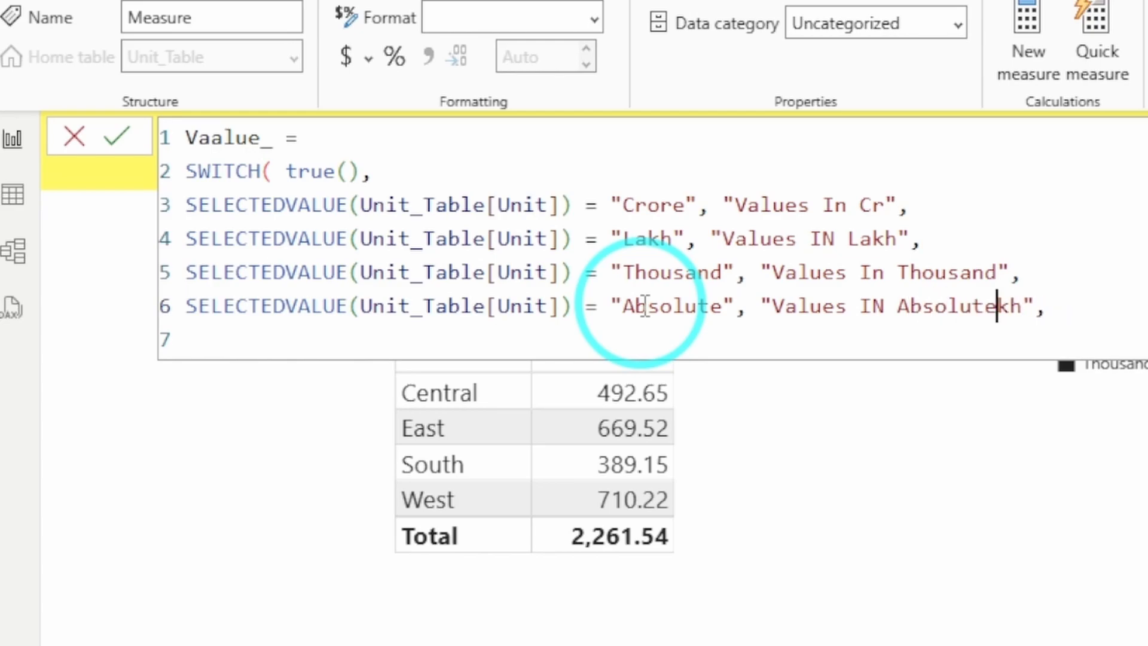
{"action": "key", "text": "Delete"}
{"action": "key", "text": "Delete"}
Close the SWITCH function with a parenthesis instead of the trailing comma, commit the Vaalue_ measure and leave the formula editor
{"action": "key", "text": "Right"}
{"action": "type", "text": ")"}
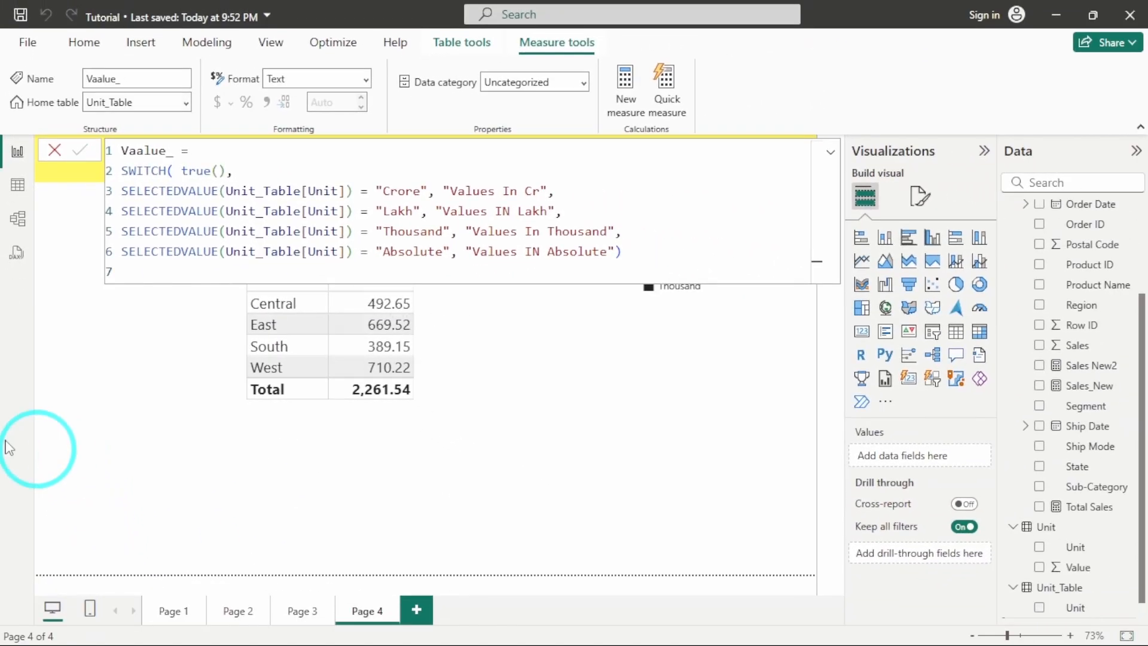
{"action": "left_click", "coordinate": [56, 154]}
Add a card visual to Page 4, shrink it and place it just above the Region sales table
{"action": "left_click", "coordinate": [399, 230]}
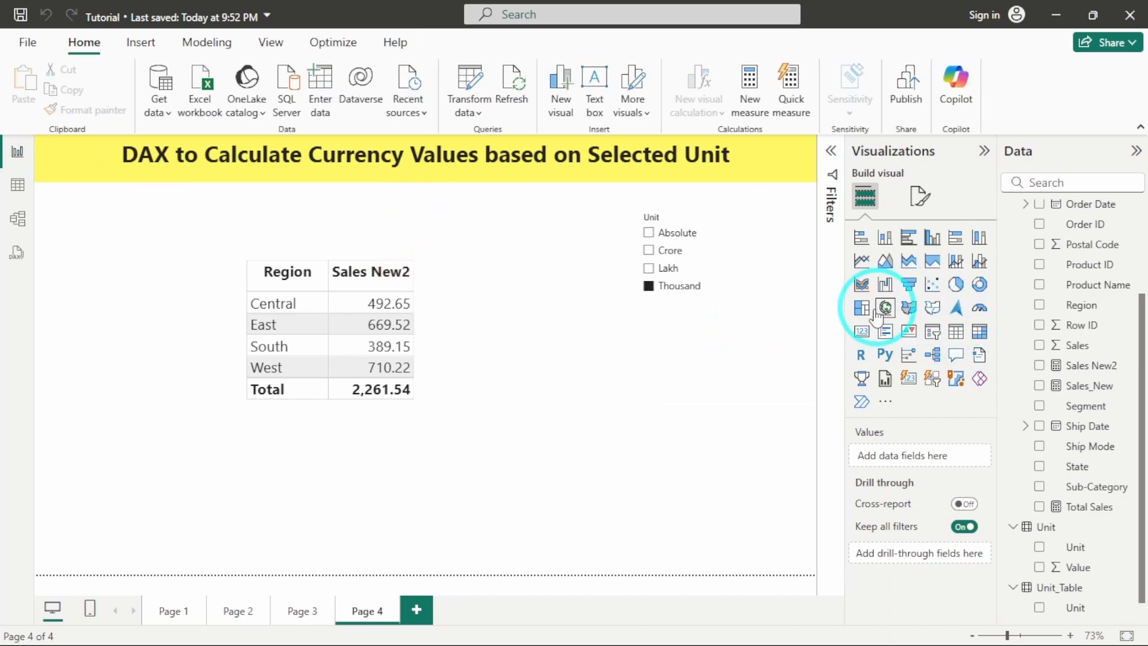
{"action": "left_click", "coordinate": [858, 332]}
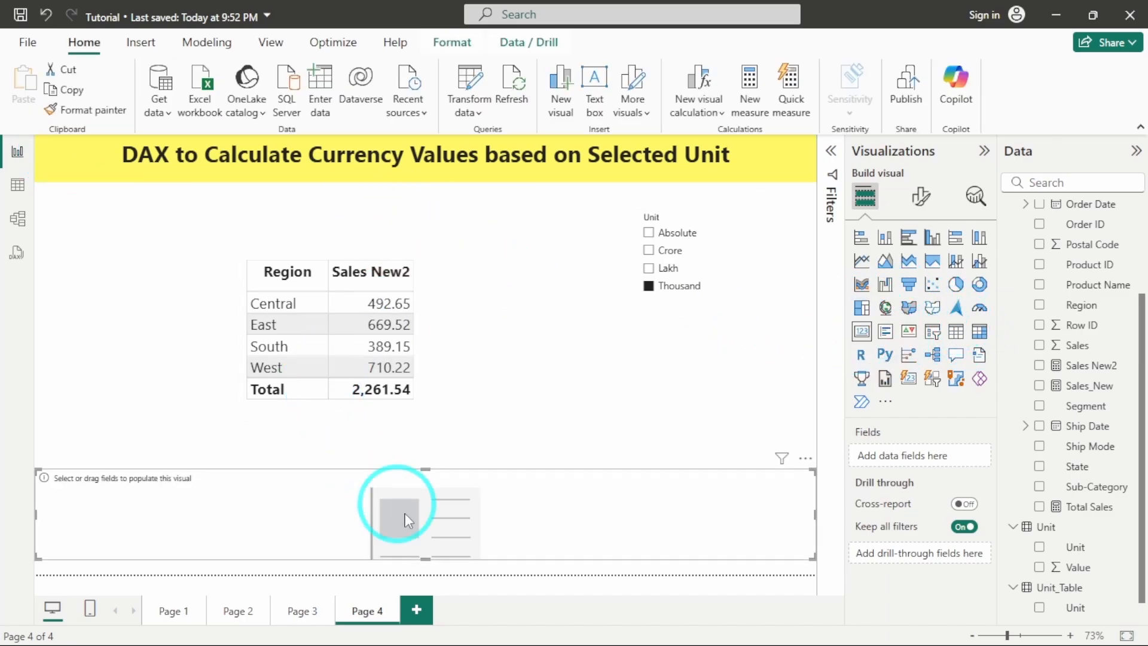
{"action": "left_click_drag", "start_coordinate": [398, 497], "coordinate": [417, 203]}
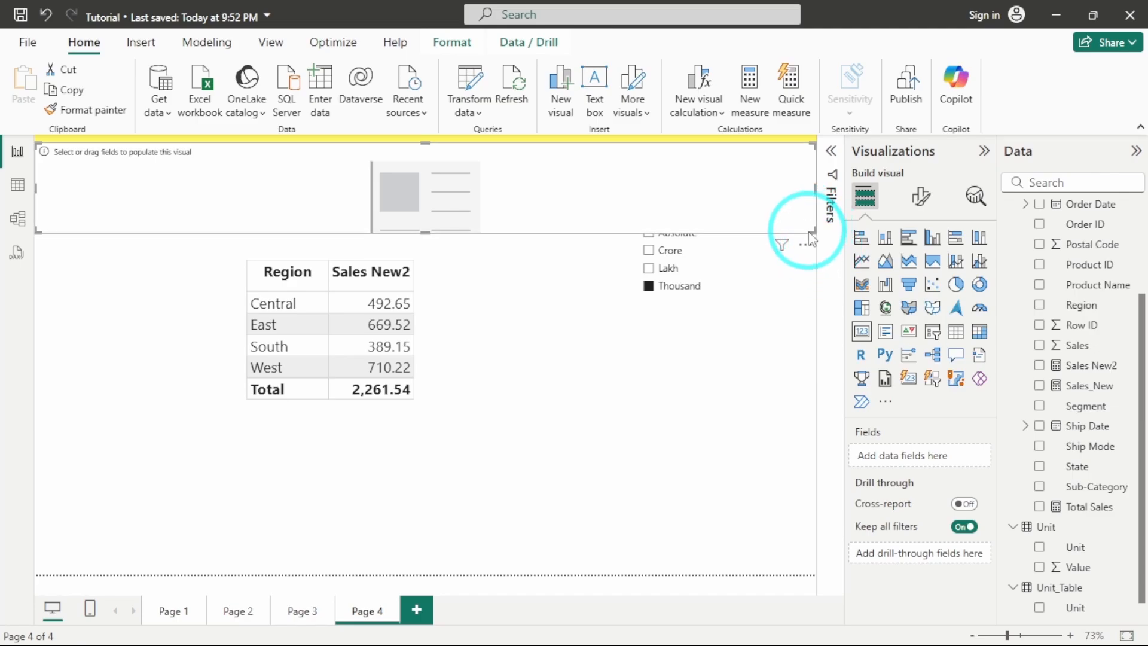
{"action": "left_click_drag", "start_coordinate": [813, 229], "coordinate": [397, 192]}
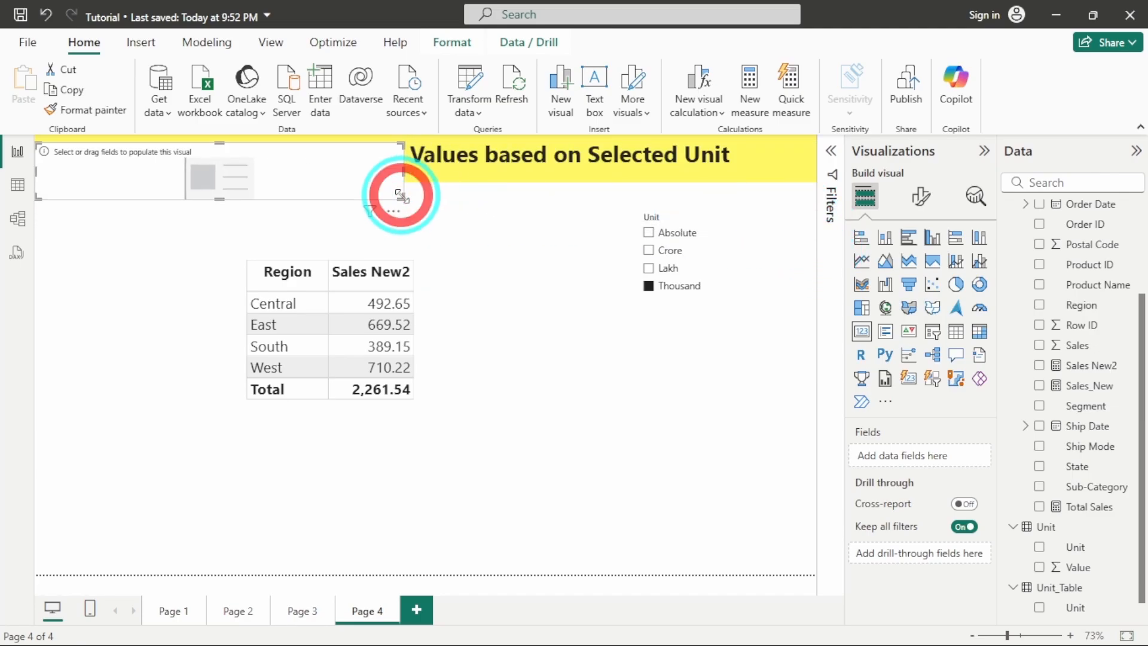
{"action": "left_click_drag", "start_coordinate": [257, 167], "coordinate": [412, 225]}
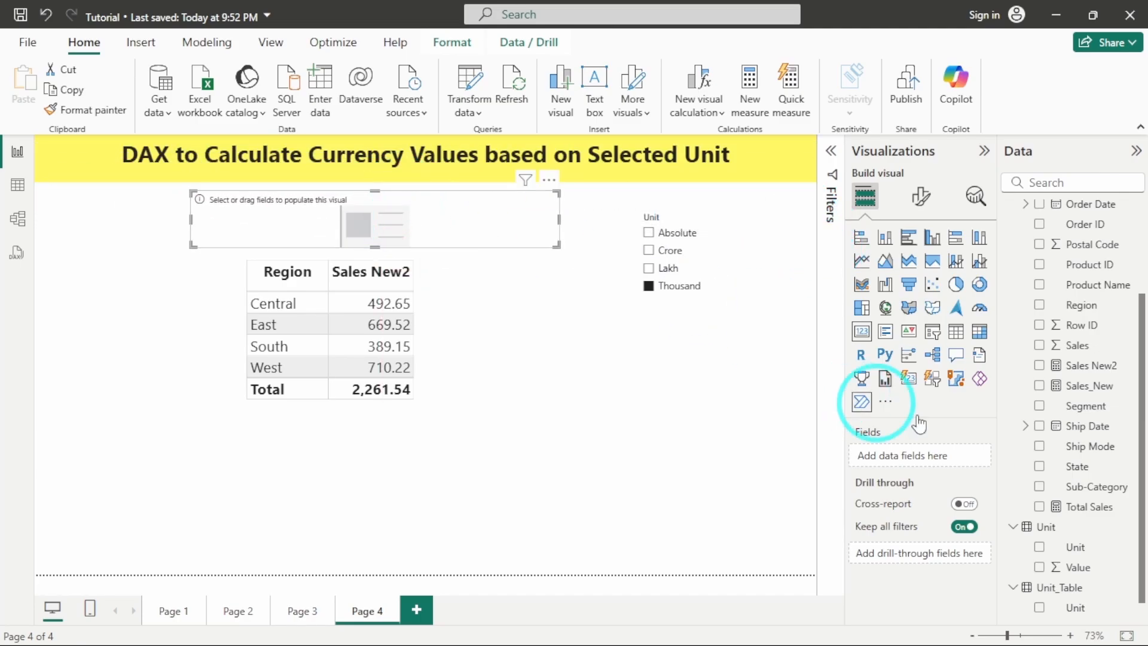
Show the Vaalue_ measure in the card and shift the Region sales table down to leave space below the card
{"action": "scroll", "coordinate": [1084, 577], "scroll_direction": "down", "scroll_amount": 1}
{"action": "left_click_drag", "start_coordinate": [1076, 608], "coordinate": [917, 471]}
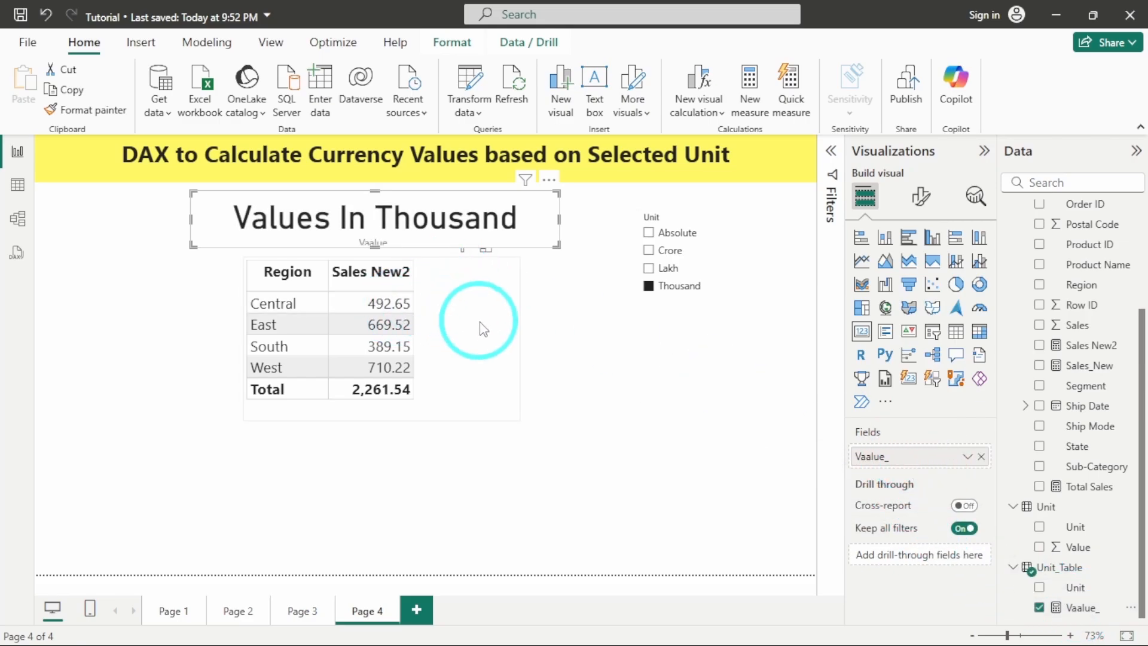
{"action": "left_click_drag", "start_coordinate": [479, 320], "coordinate": [483, 427]}
{"action": "left_click", "coordinate": [558, 291]}
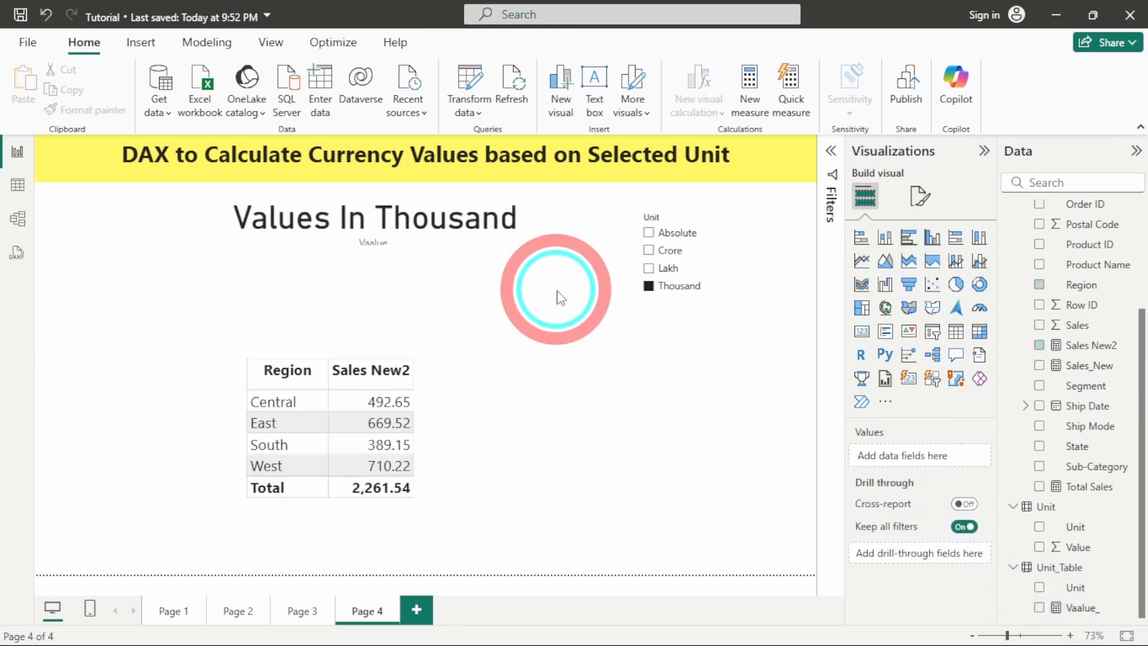
Check the card label and the table values with the Unit slicer set to Crore and to Lakh
{"action": "left_click", "coordinate": [663, 251]}
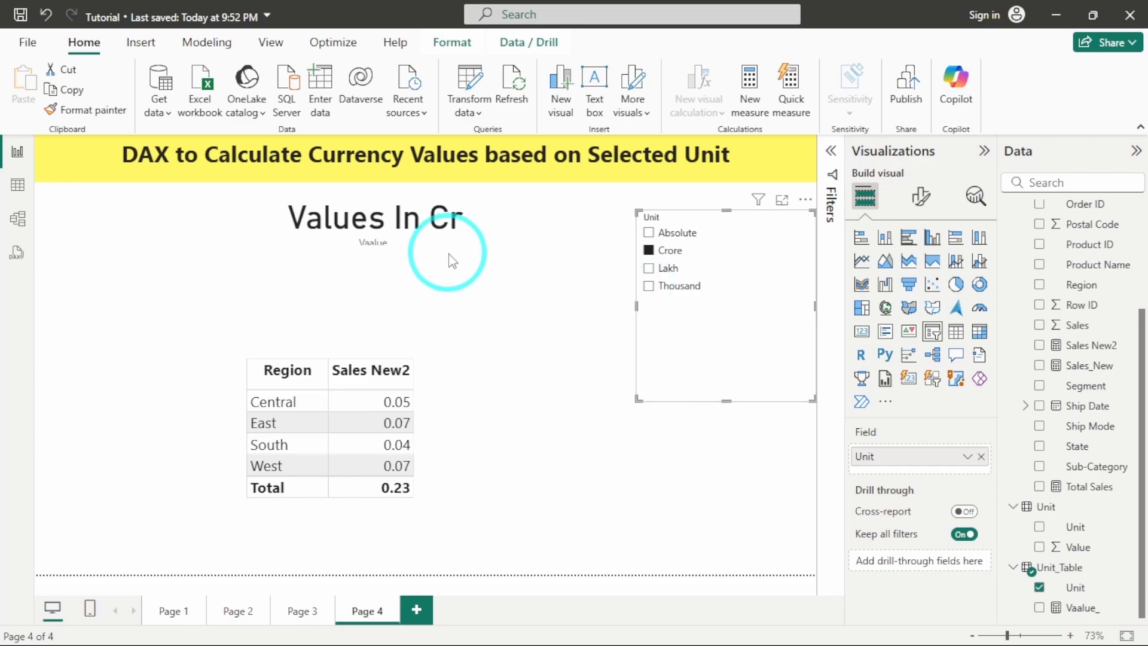
{"action": "left_click", "coordinate": [670, 272]}
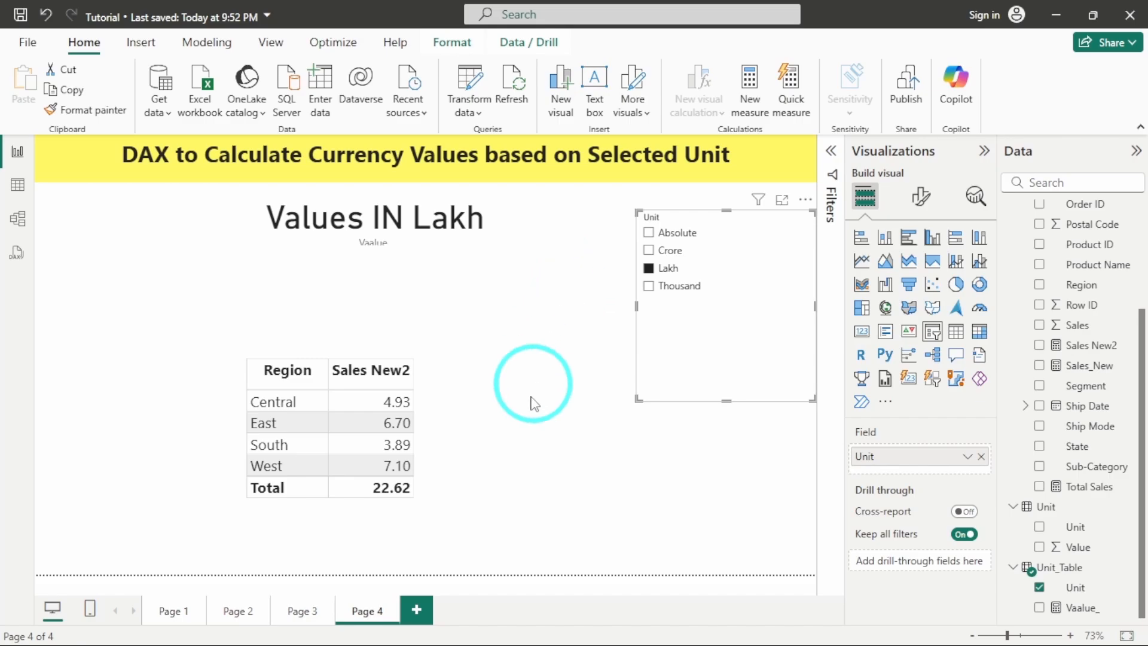